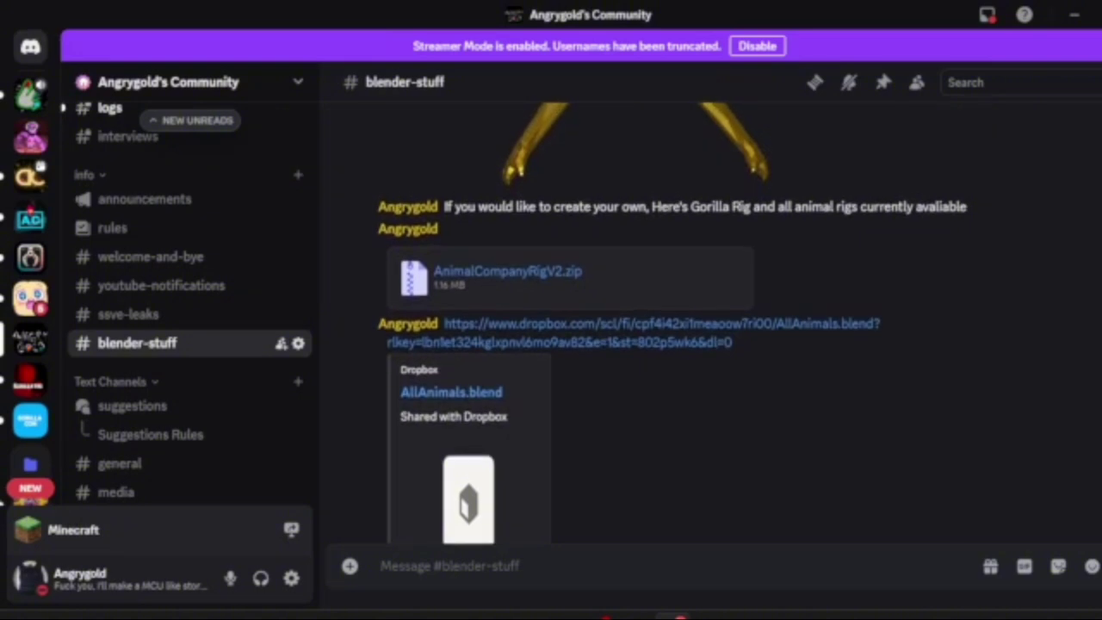
# - Download AnimalCompanyRigV2.zip from the blender-stuff channel, continuing past the dangerous-download warning
pyautogui.scroll(5, 641, 322)
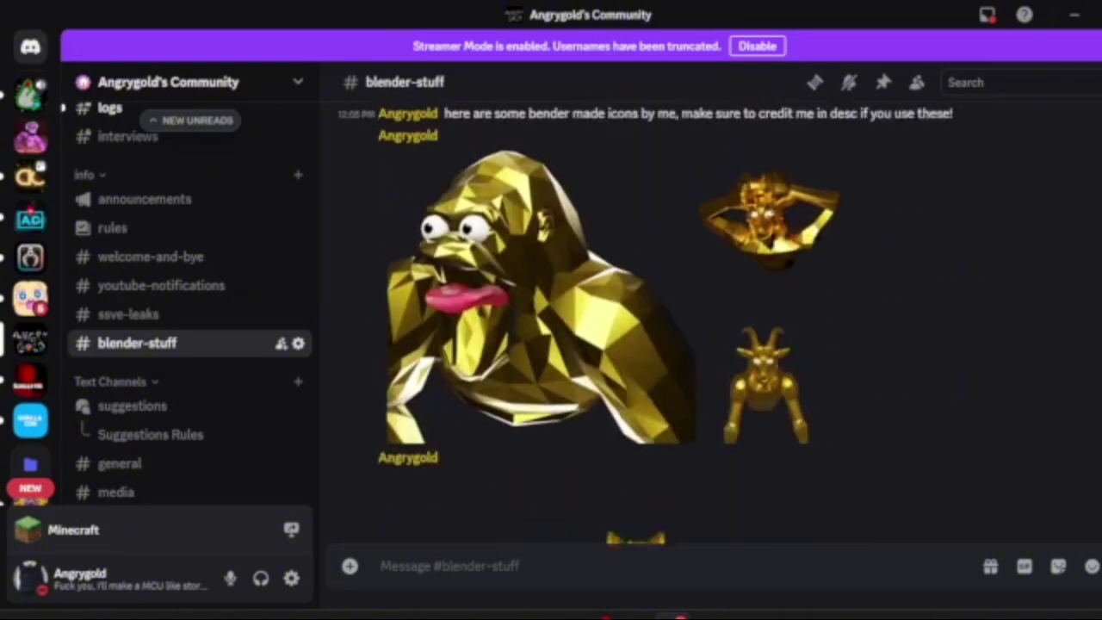
pyautogui.scroll(-5, 642, 323)
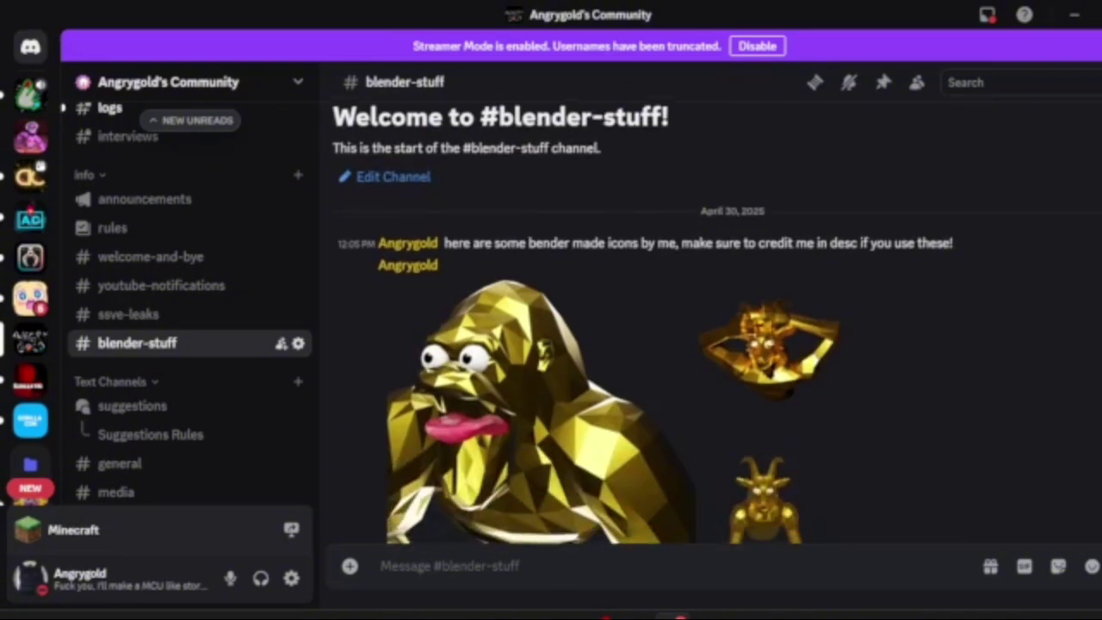
pyautogui.scroll(-4, 641, 335)
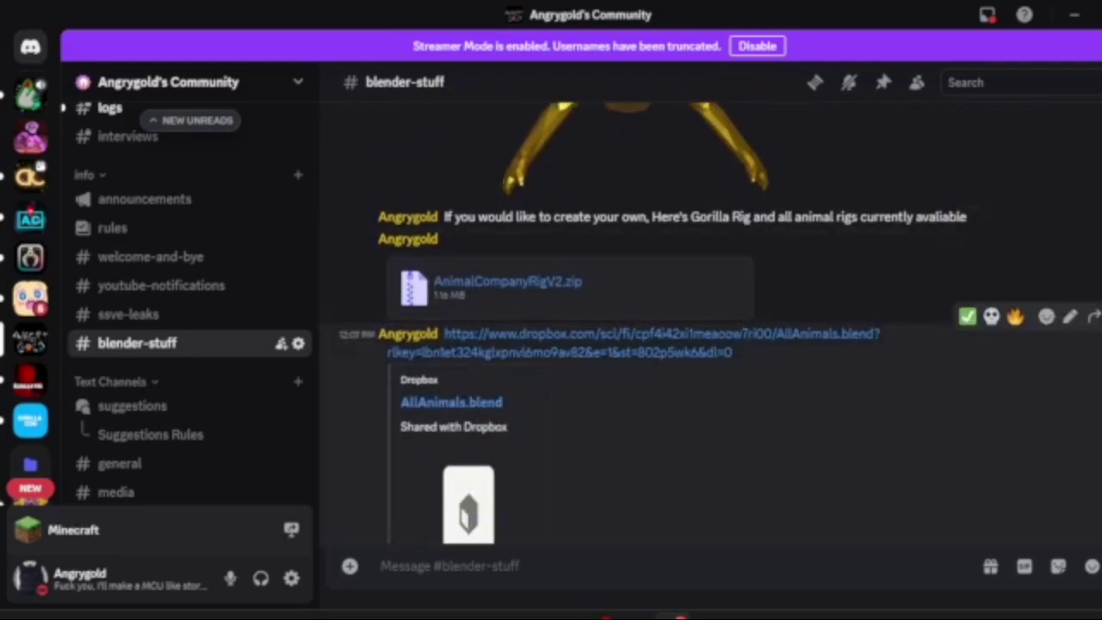
pyautogui.scroll(-2, 642, 336)
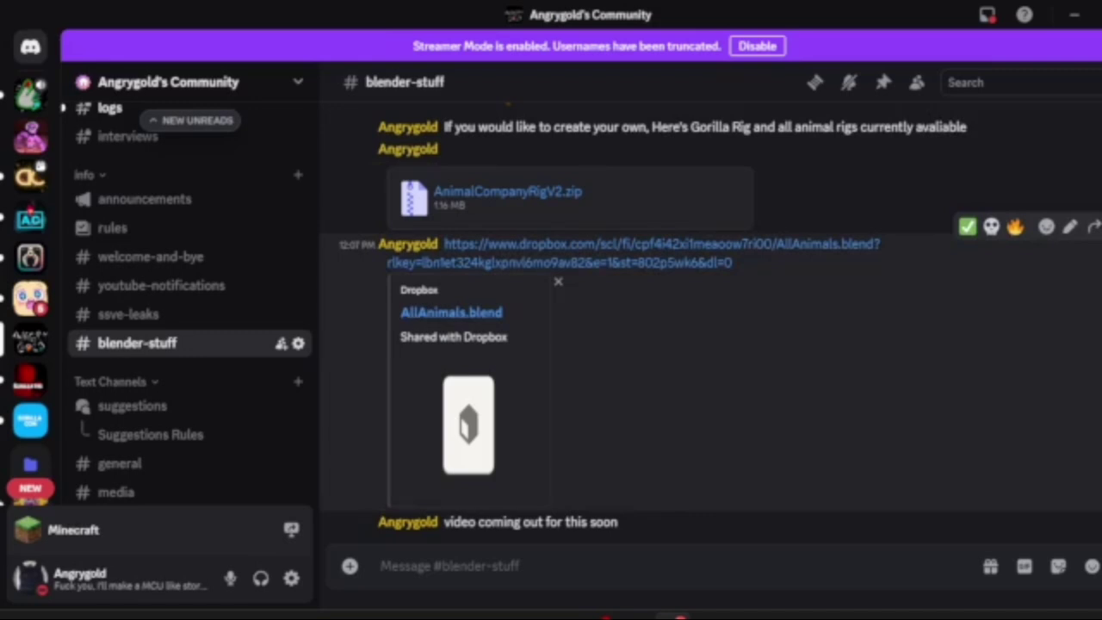
pyautogui.click(507, 191)
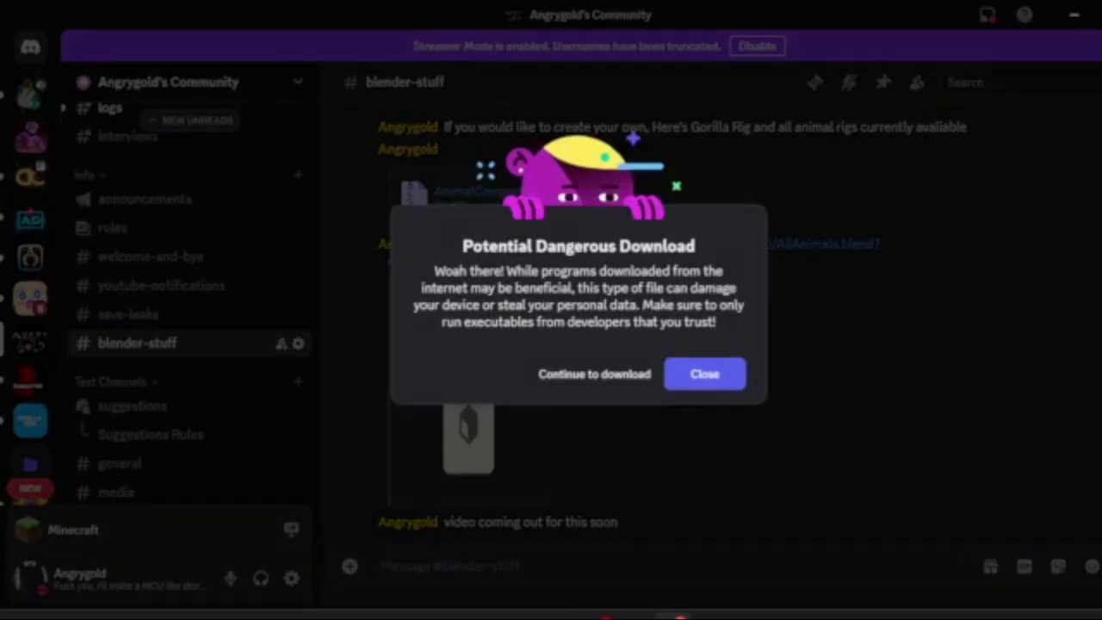
pyautogui.click(593, 374)
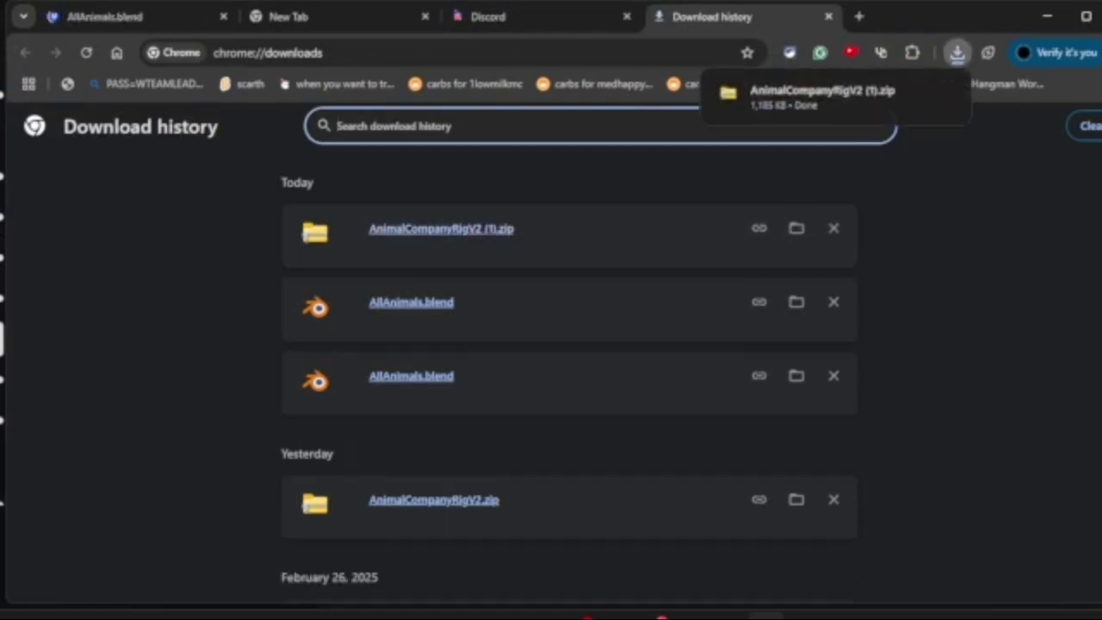
# - Show the downloaded AnimalCompanyRigV2 (1).zip in its folder and open the Rig file from its AnimalCompanyRig folder in Blender
pyautogui.click(796, 228)
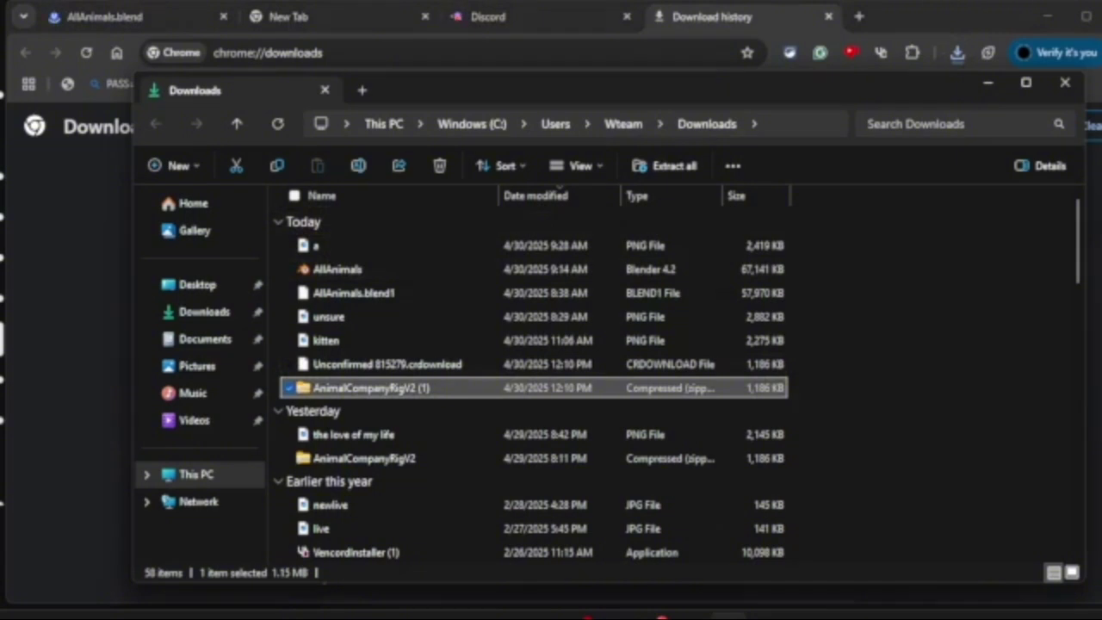
pyautogui.press('Return')
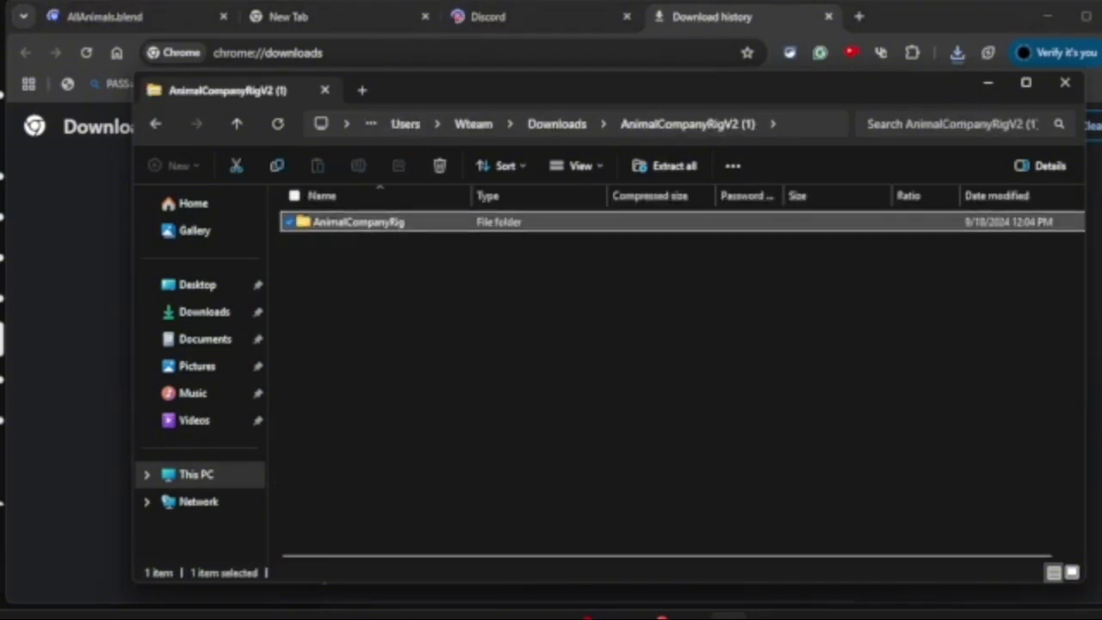
pyautogui.press('Return')
pyautogui.press('Down')
pyautogui.press('Down')
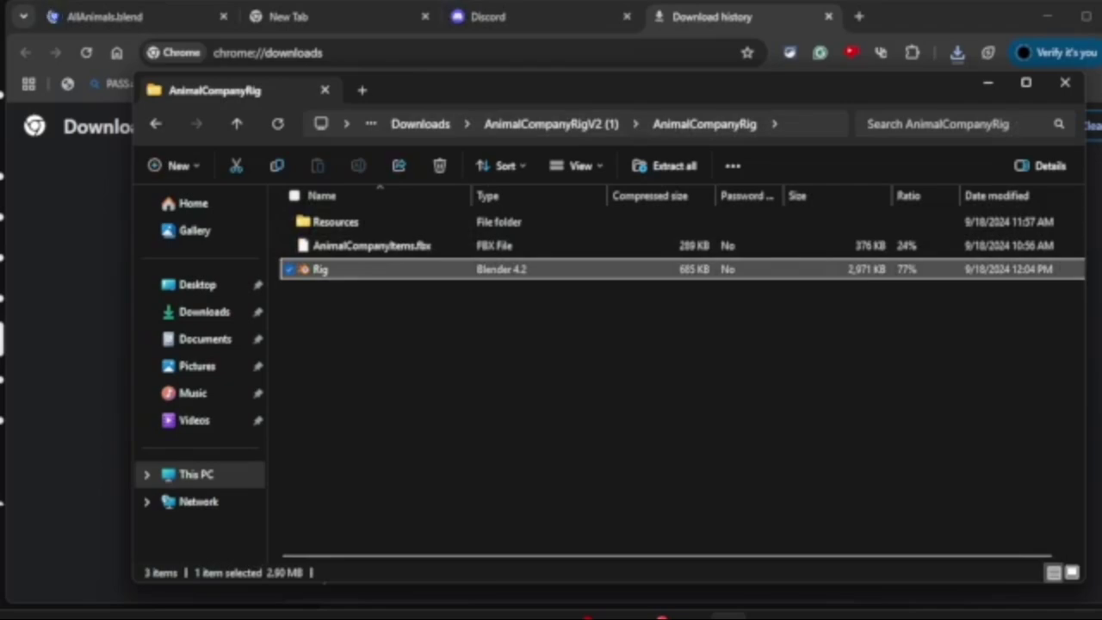
pyautogui.press('Return')
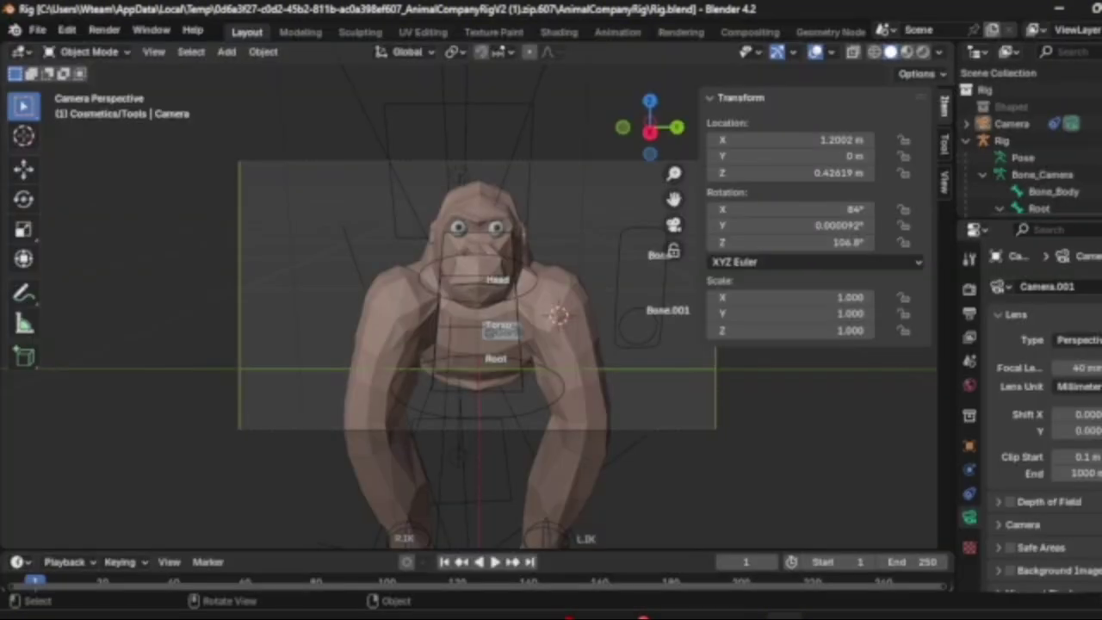
# - Collapse the Transform settings and leave the camera view for a free perspective of the whole gorilla
pyautogui.press('shift')
pyautogui.click(739, 98)
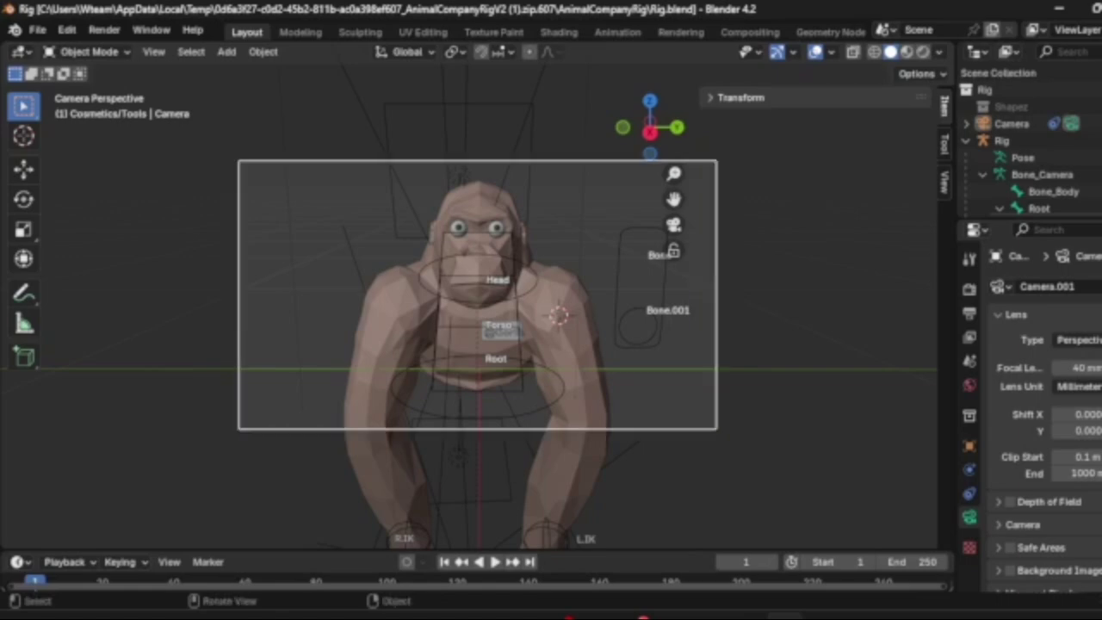
pyautogui.scroll(1, 477, 295)
pyautogui.scroll(-3, 478, 295)
pyautogui.scroll(3, 478, 295)
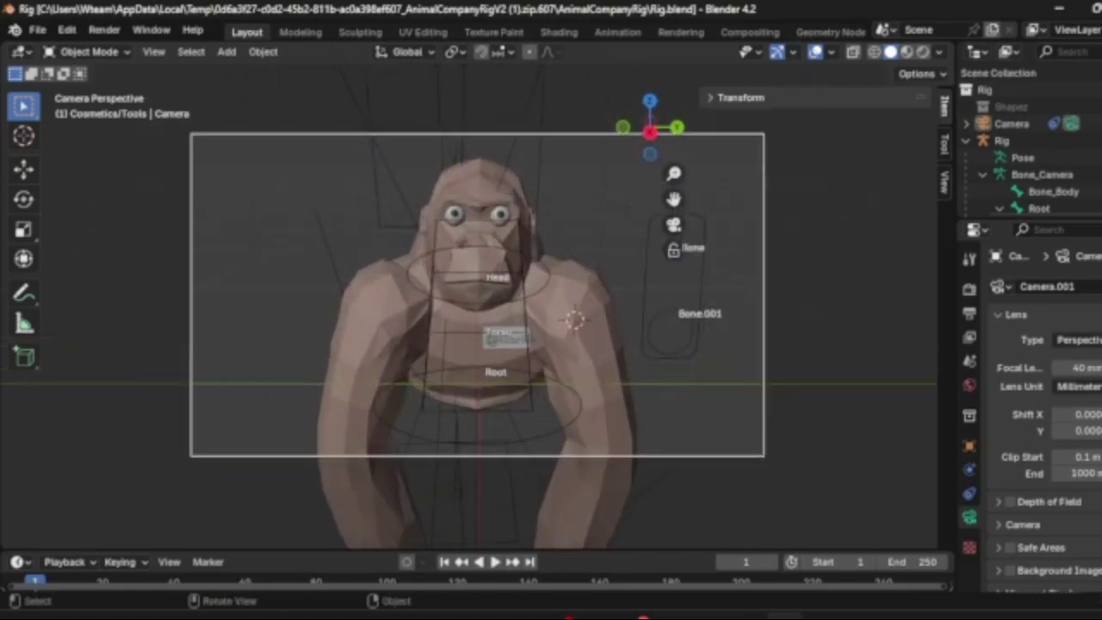
pyautogui.scroll(-3, 478, 294)
pyautogui.scroll(3, 478, 295)
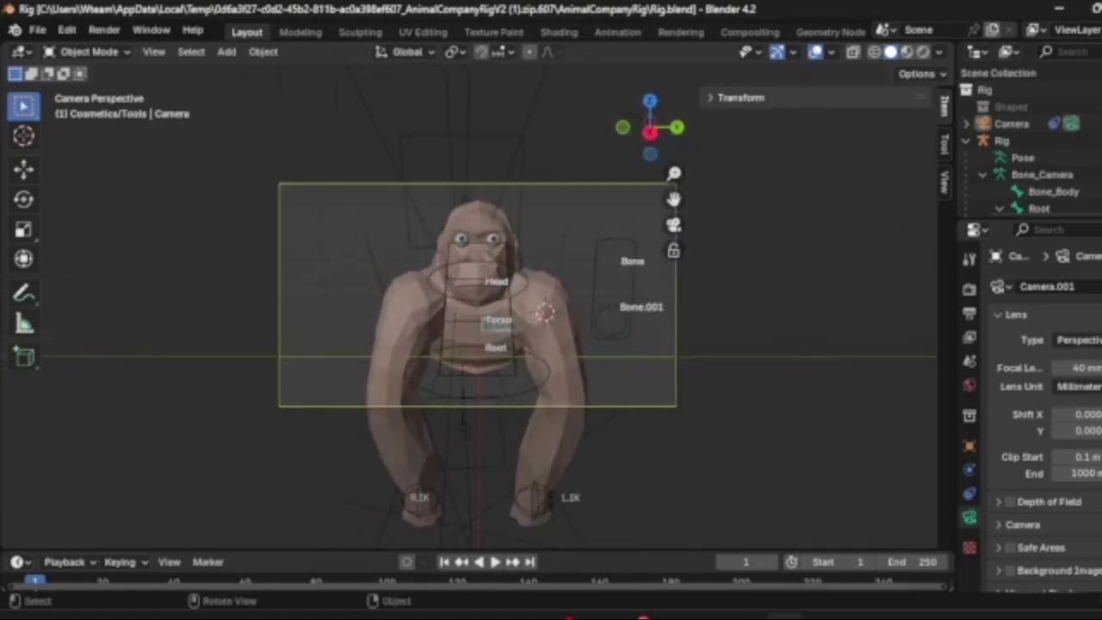
pyautogui.scroll(-3, 478, 294)
pyautogui.scroll(3, 478, 294)
pyautogui.moveTo(478, 294); pyautogui.dragTo(508, 328, button='middle')
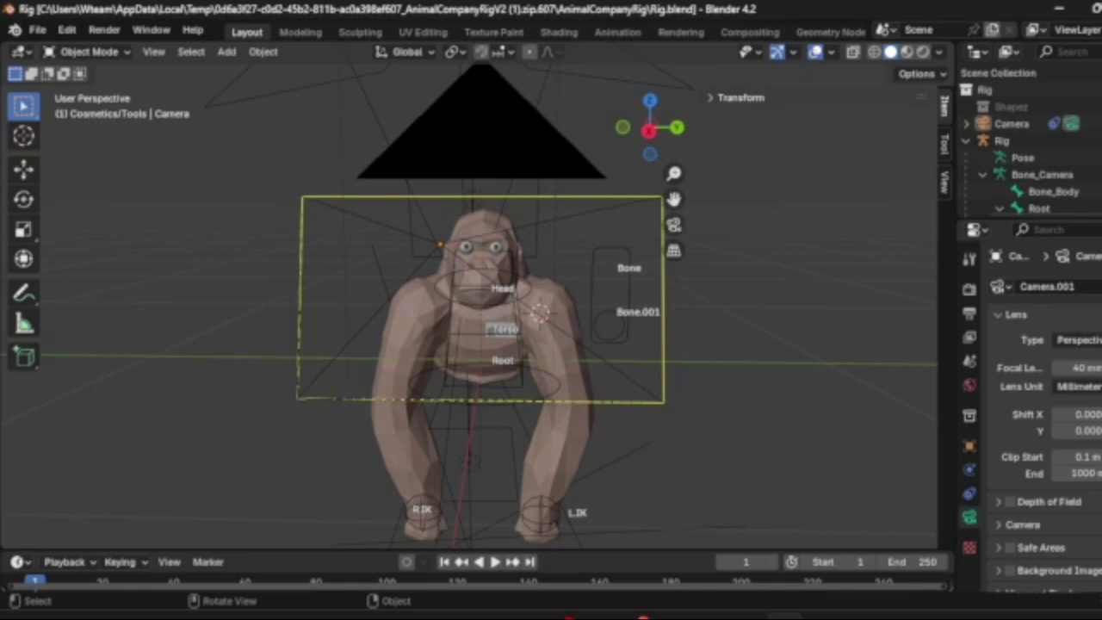
# - Select the gorilla's Rig armature and switch it to Pose Mode with the Move tool active
pyautogui.click(514, 304)
pyautogui.click(514, 304)
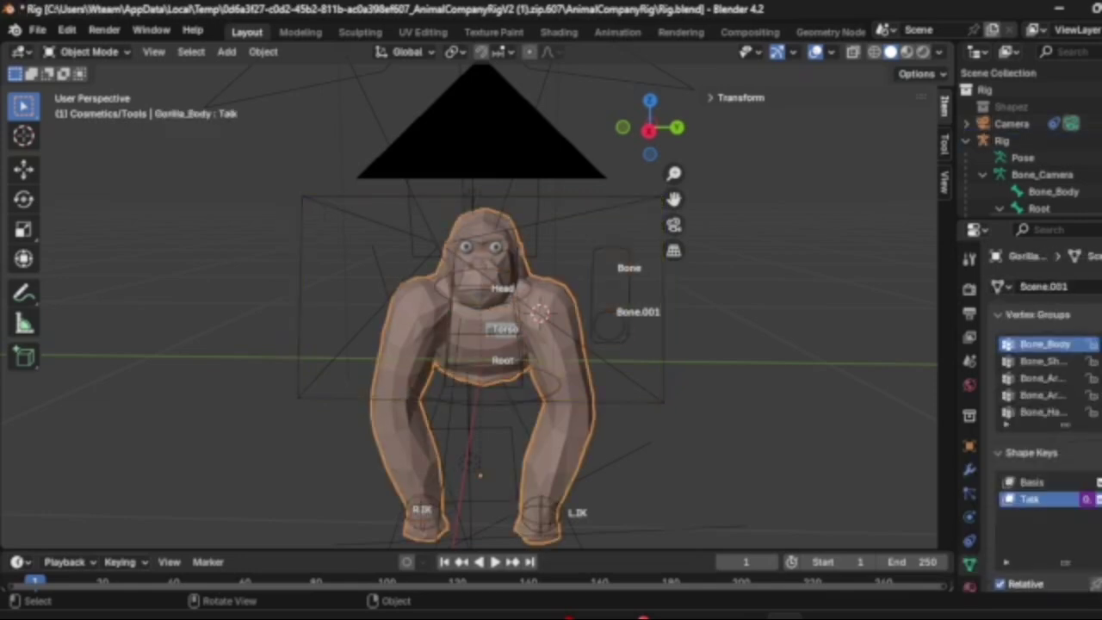
pyautogui.click(514, 303)
pyautogui.hotkey('alt', 'a')
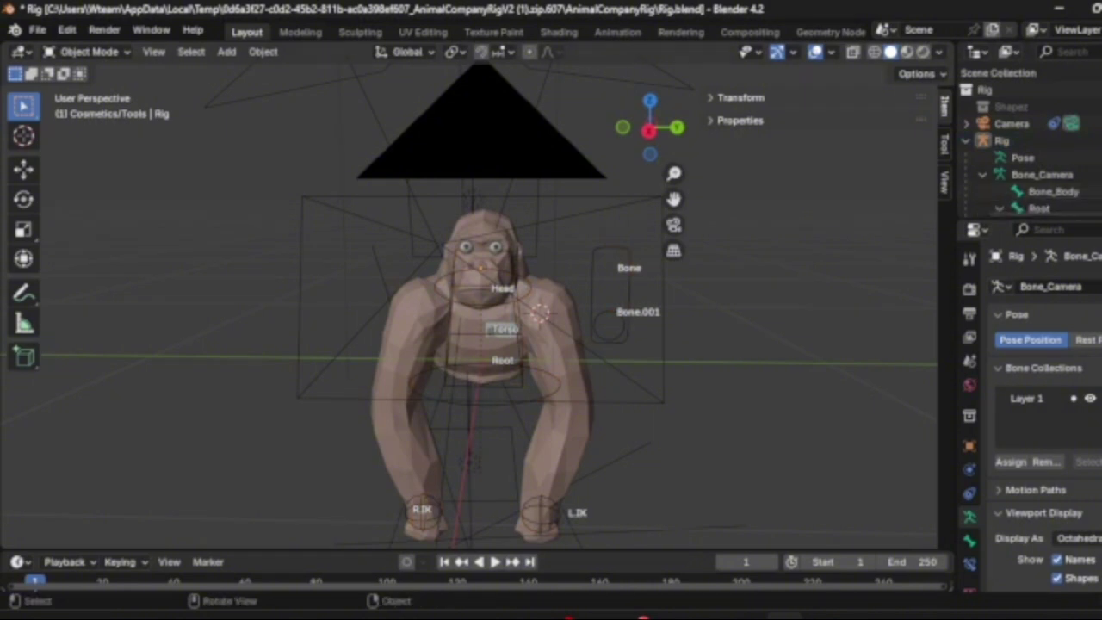
pyautogui.click(517, 305)
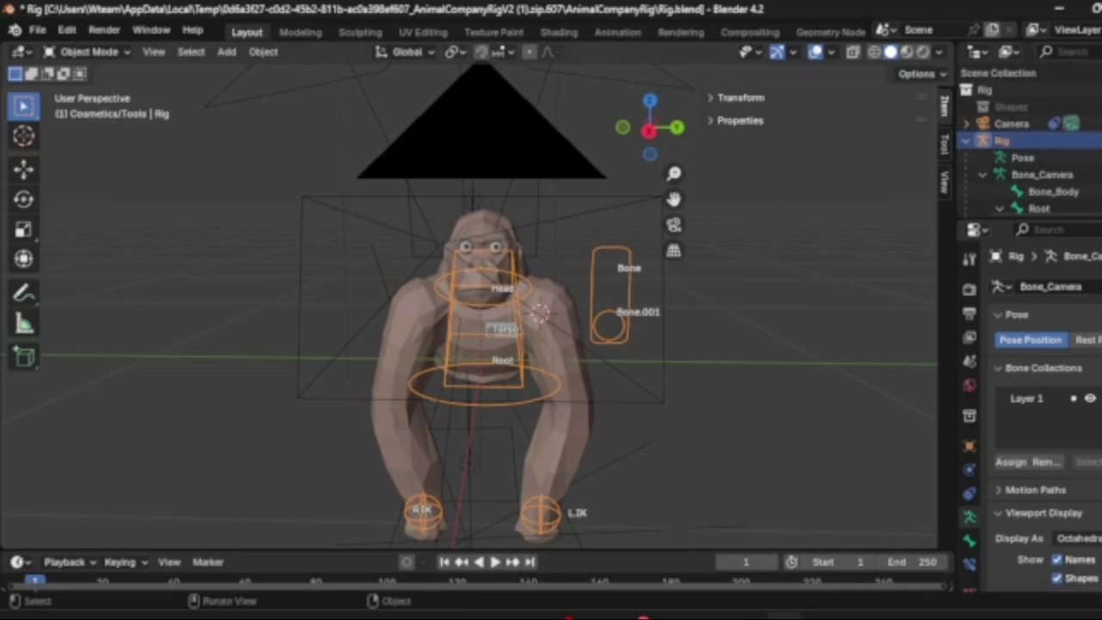
pyautogui.click(89, 52)
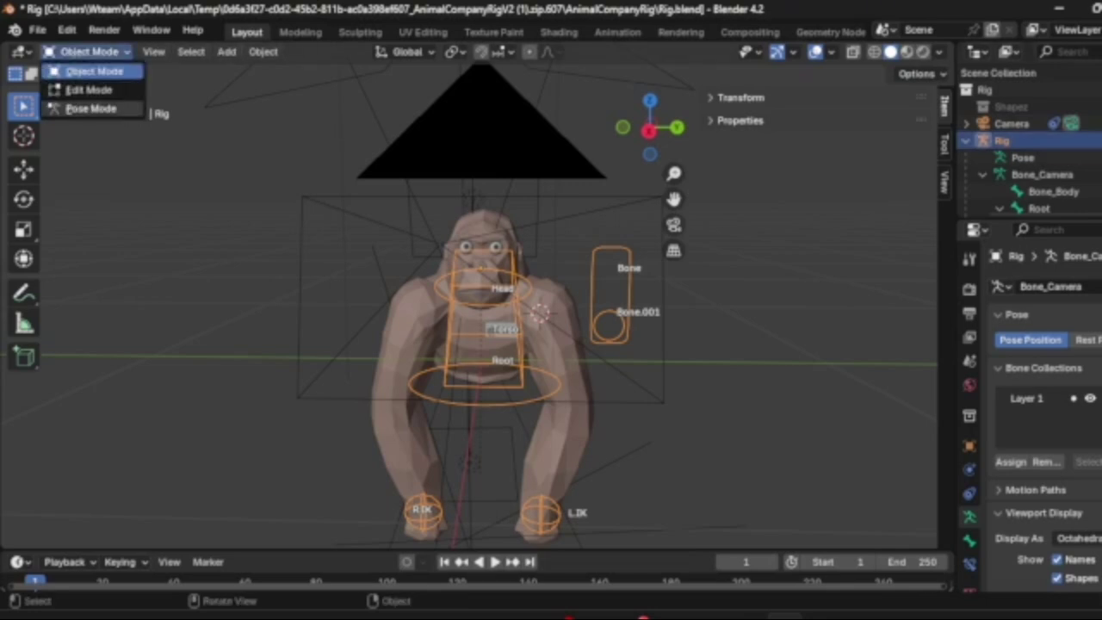
pyautogui.click(91, 109)
pyautogui.click(23, 168)
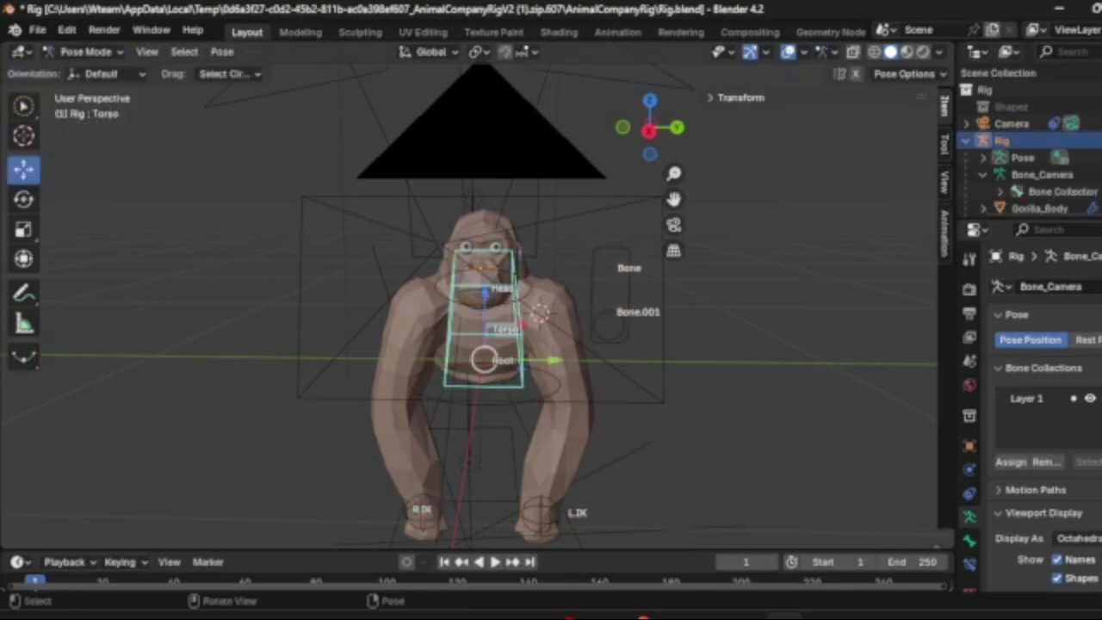
# - Move the R.IK and L.IK hand bones upward, bringing the L.IK hand inward, so both arms bend at the elbows
pyautogui.moveTo(393, 454)
pyautogui.mouseDown()
pyautogui.moveTo(404, 289)
pyautogui.moveTo(402, 412)
pyautogui.mouseUp()
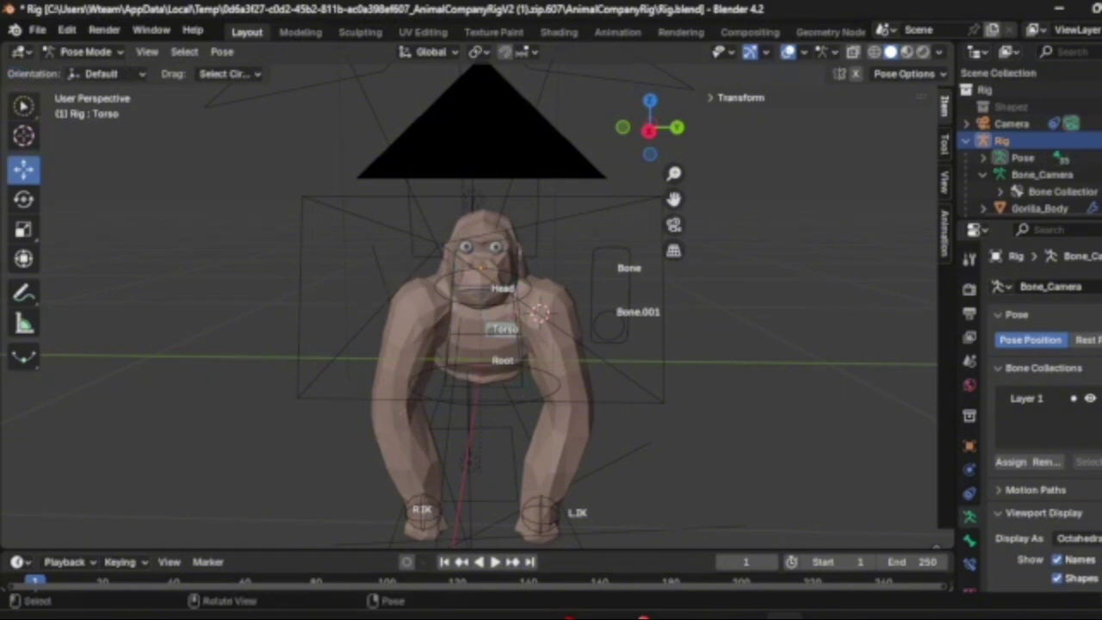
pyautogui.click(421, 510)
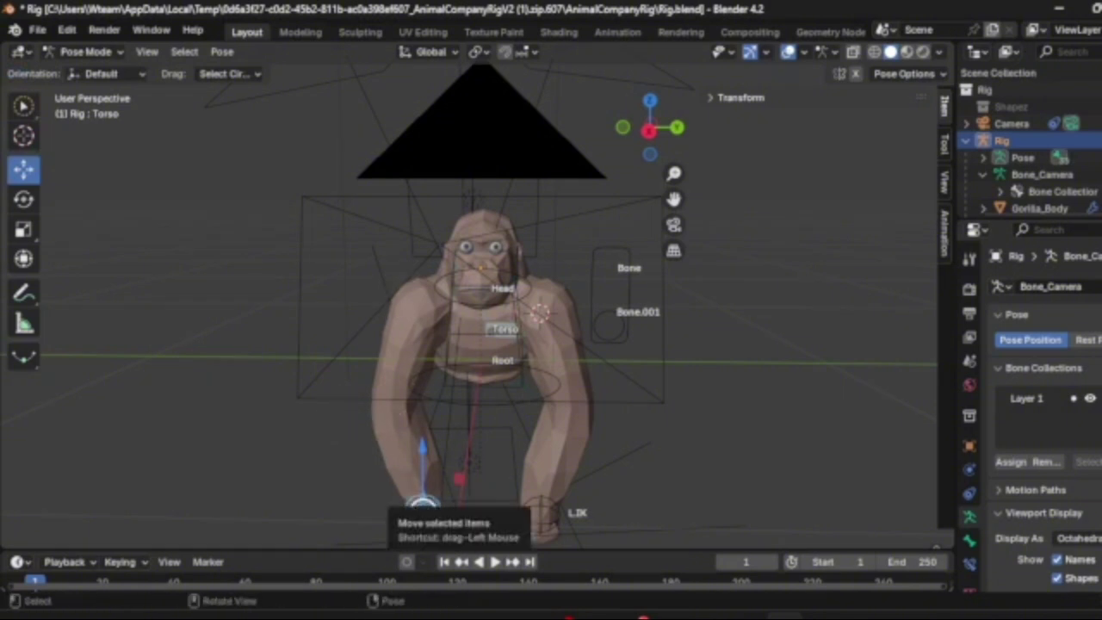
pyautogui.moveTo(421, 511); pyautogui.dragTo(406, 454)
pyautogui.moveTo(541, 514); pyautogui.dragTo(627, 457)
pyautogui.moveTo(541, 515); pyautogui.dragTo(509, 437)
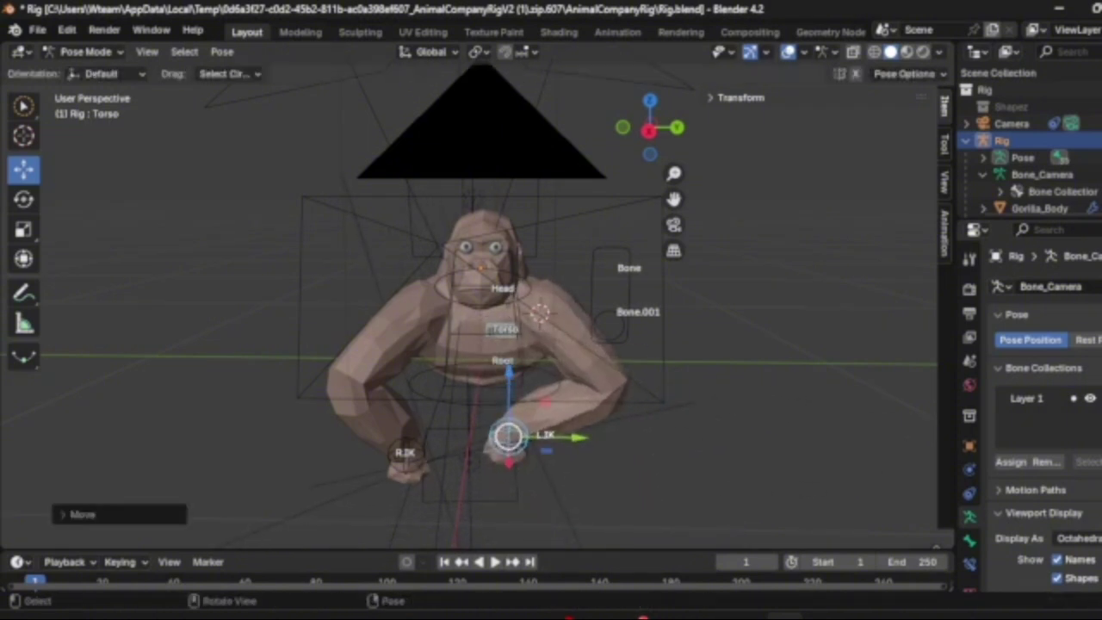
# - Raise the Bone.001 mouth control and lower it partway again to leave the gorilla's mouth slightly open
pyautogui.click(608, 326)
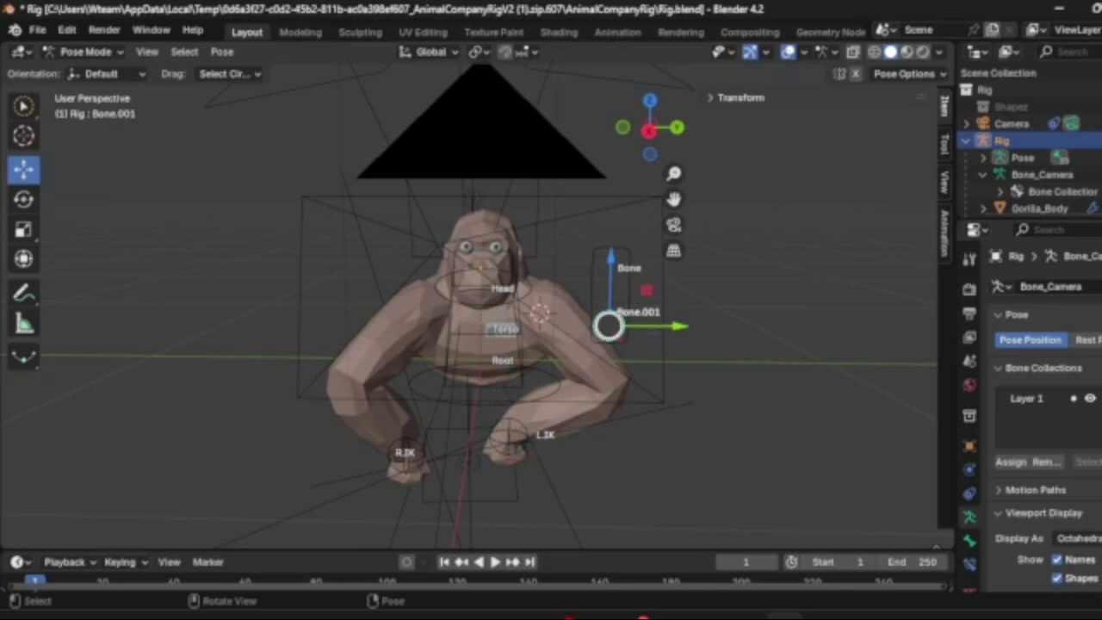
pyautogui.moveTo(608, 325); pyautogui.dragTo(610, 265)
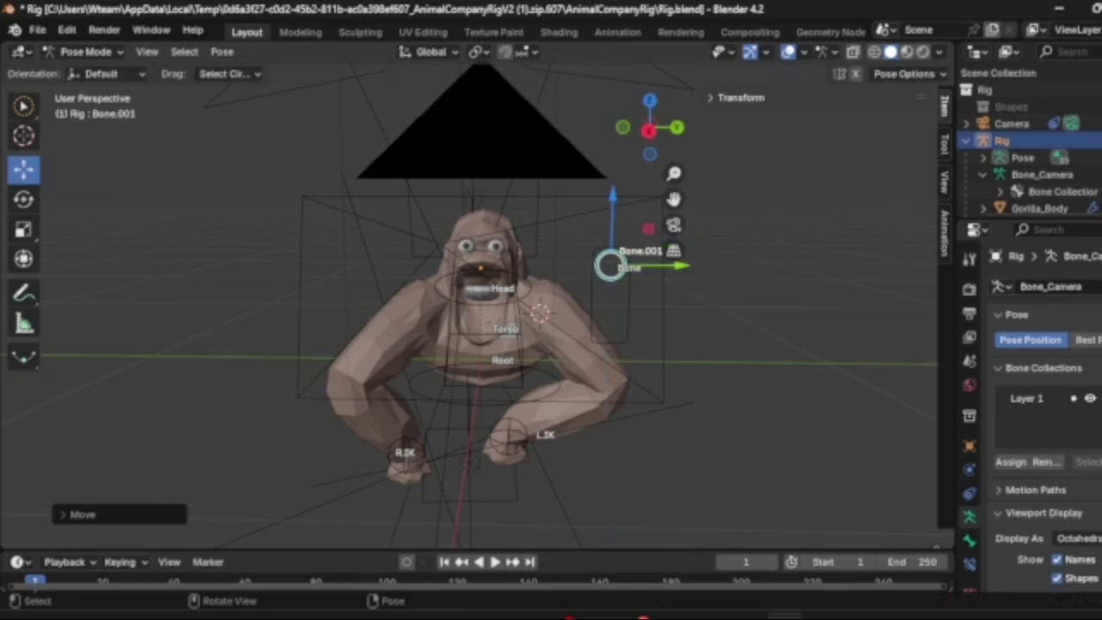
pyautogui.moveTo(610, 265); pyautogui.dragTo(609, 307)
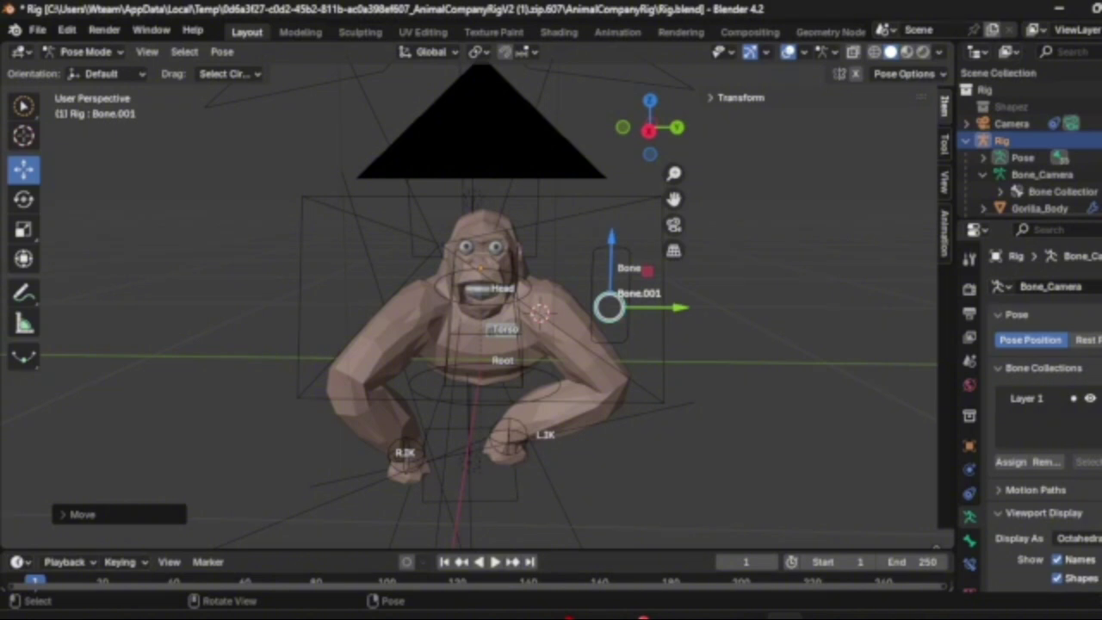
pyautogui.moveTo(661, 321); pyautogui.dragTo(701, 311, button='middle')
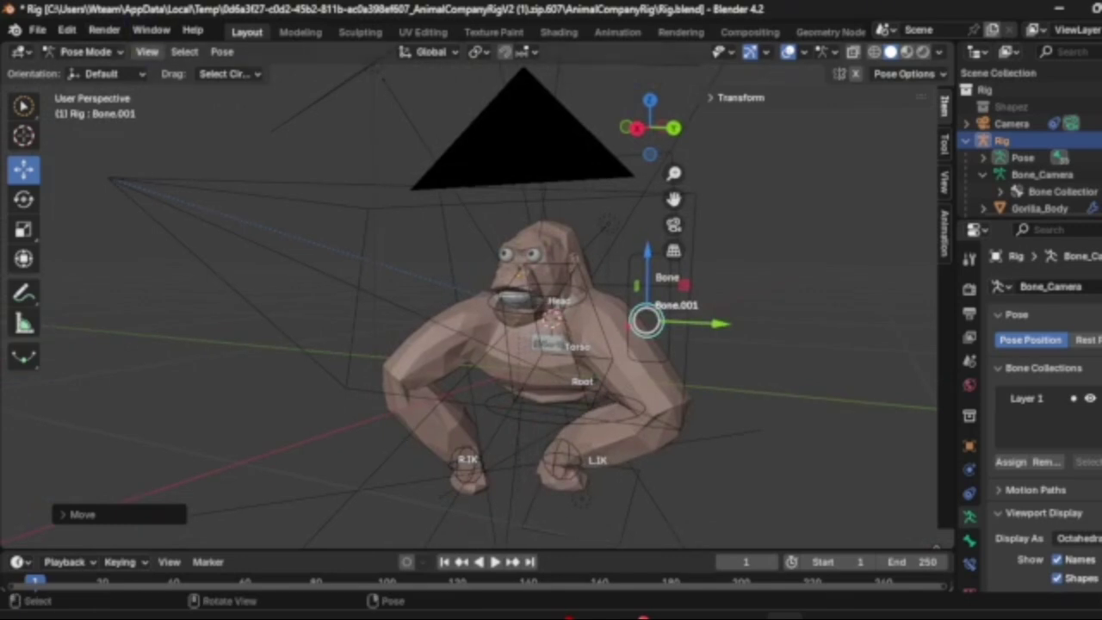
# - Return the rig to Object Mode and show the viewport in Rendered shading, viewed from the gorilla's front
pyautogui.click(86, 52)
pyautogui.click(91, 69)
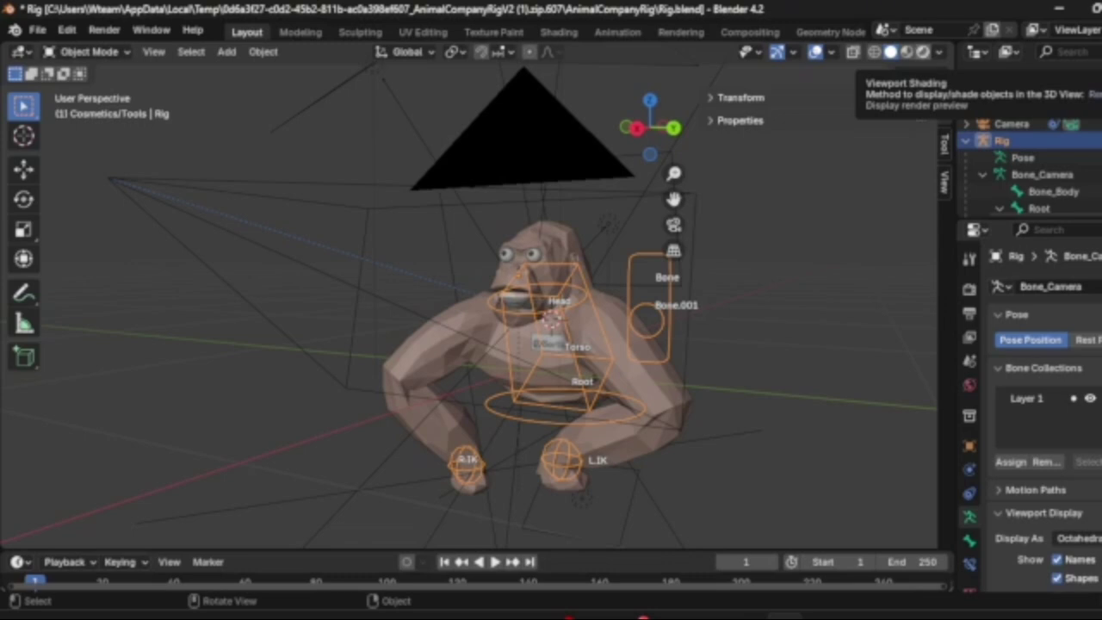
pyautogui.click(923, 51)
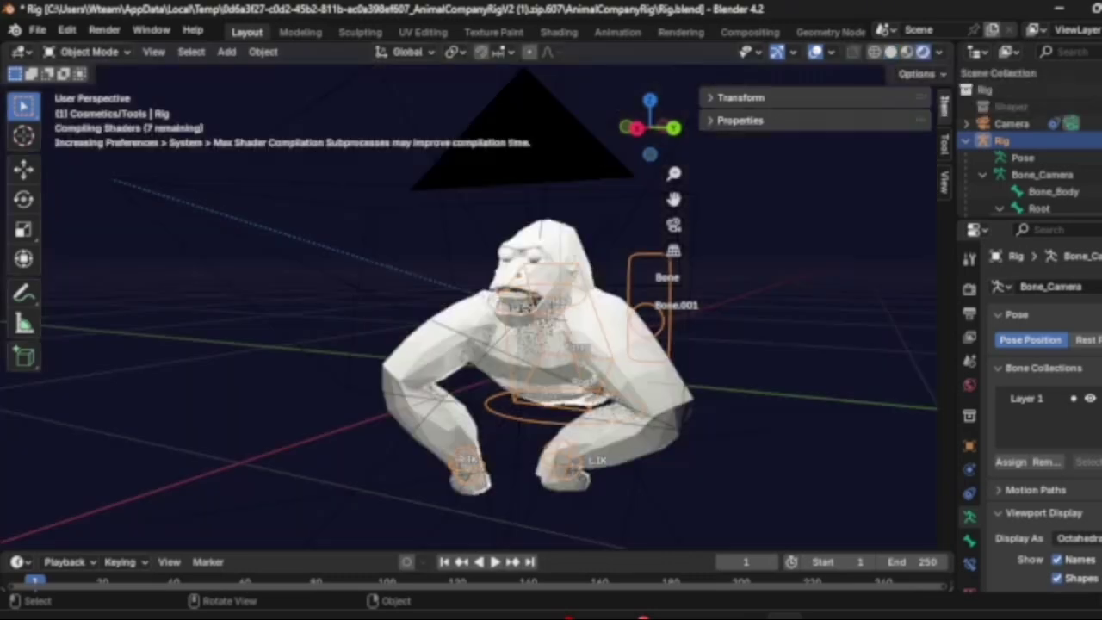
pyautogui.moveTo(482, 328); pyautogui.dragTo(633, 366, button='middle')
pyautogui.moveTo(430, 353); pyautogui.dragTo(335, 356, button='middle')
pyautogui.scroll(-1, 970, 508)
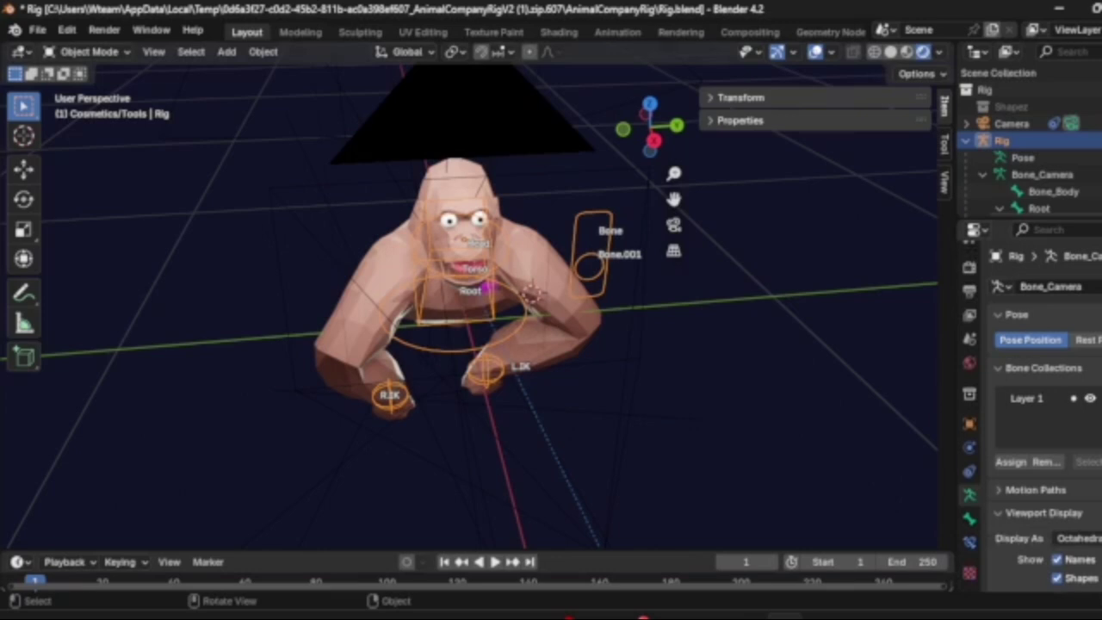
# - Select the gorilla body and change its Fur material's Fur Color to a strong orange-red
pyautogui.moveTo(612, 435); pyautogui.dragTo(344, 198)
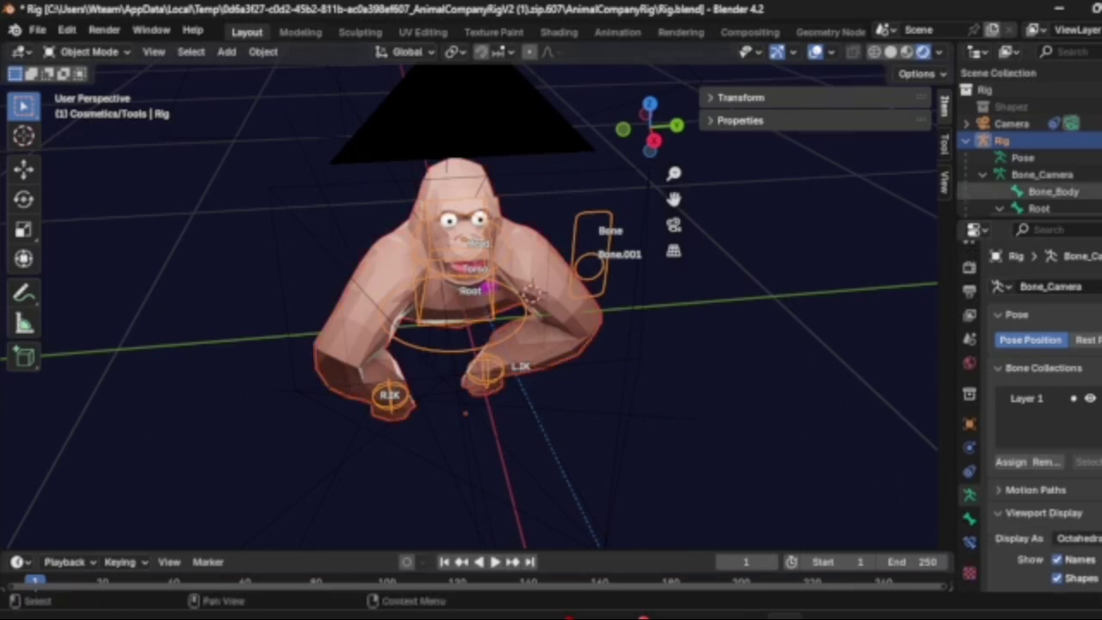
pyautogui.scroll(-3, 1029, 158)
pyautogui.scroll(1, 1029, 158)
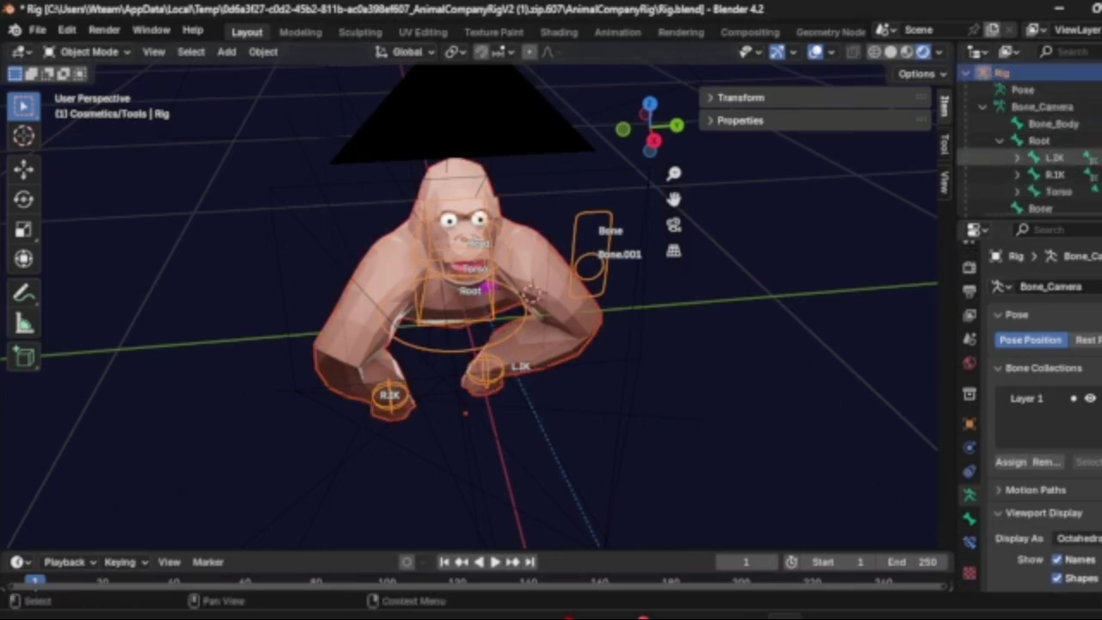
pyautogui.click(525, 258)
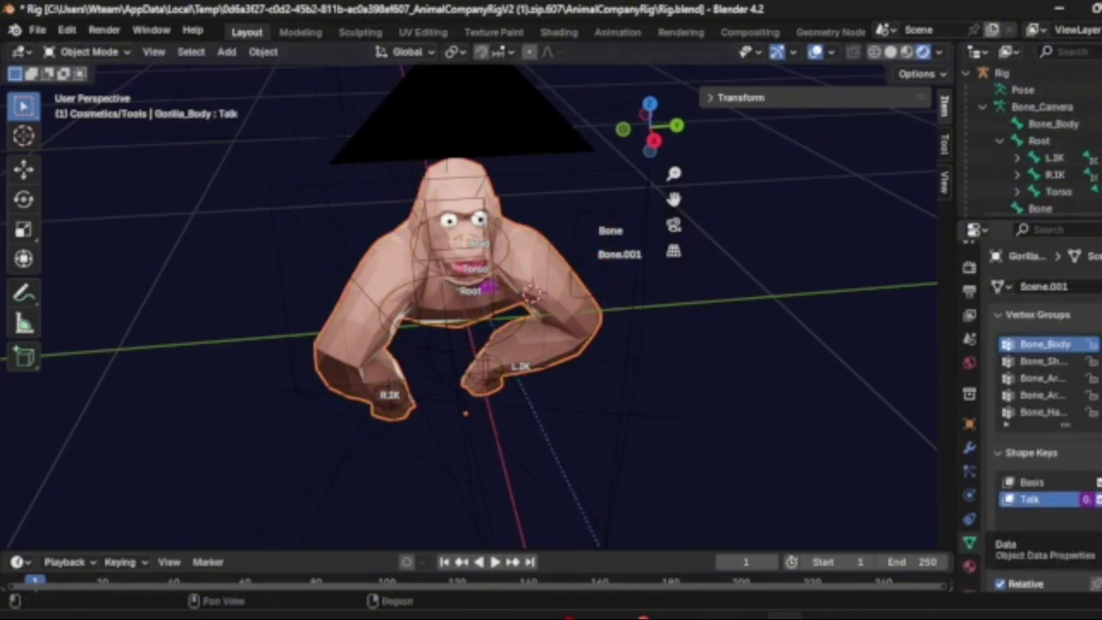
pyautogui.click(970, 566)
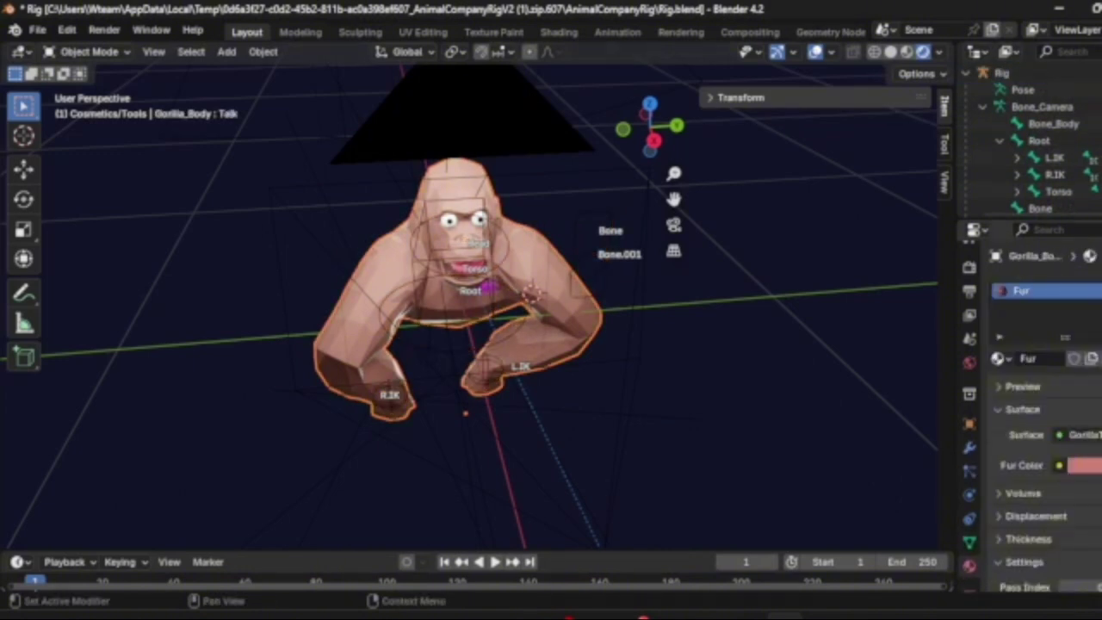
pyautogui.scroll(-3, 1045, 419)
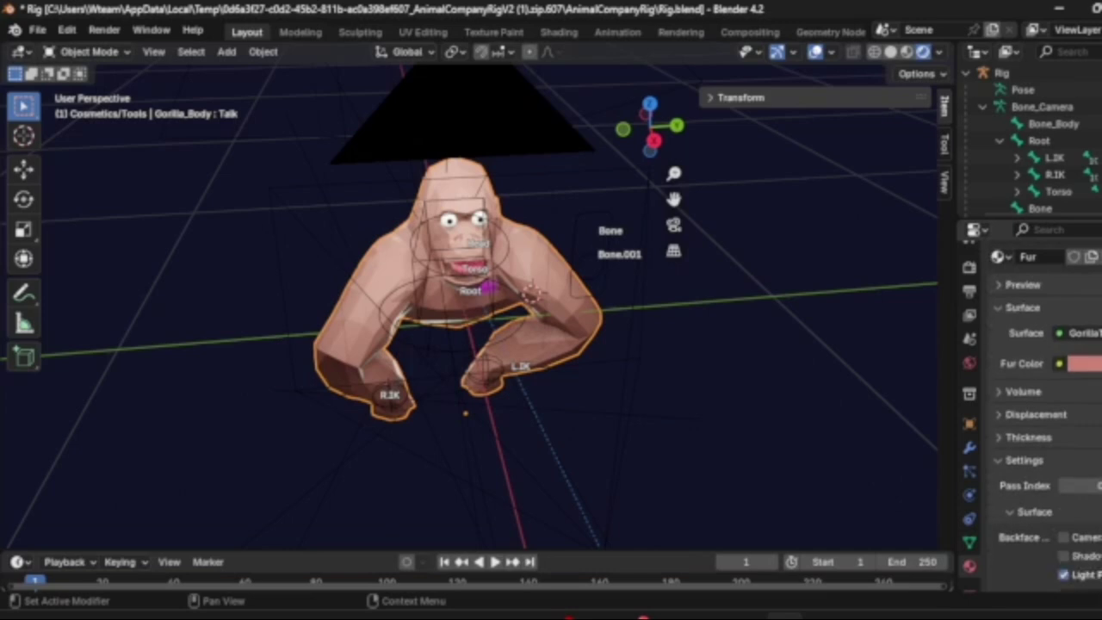
pyautogui.click(1084, 363)
pyautogui.moveTo(1022, 204)
pyautogui.mouseDown()
pyautogui.moveTo(1020, 177)
pyautogui.moveTo(1006, 199)
pyautogui.moveTo(1061, 236)
pyautogui.moveTo(1004, 243)
pyautogui.mouseUp()
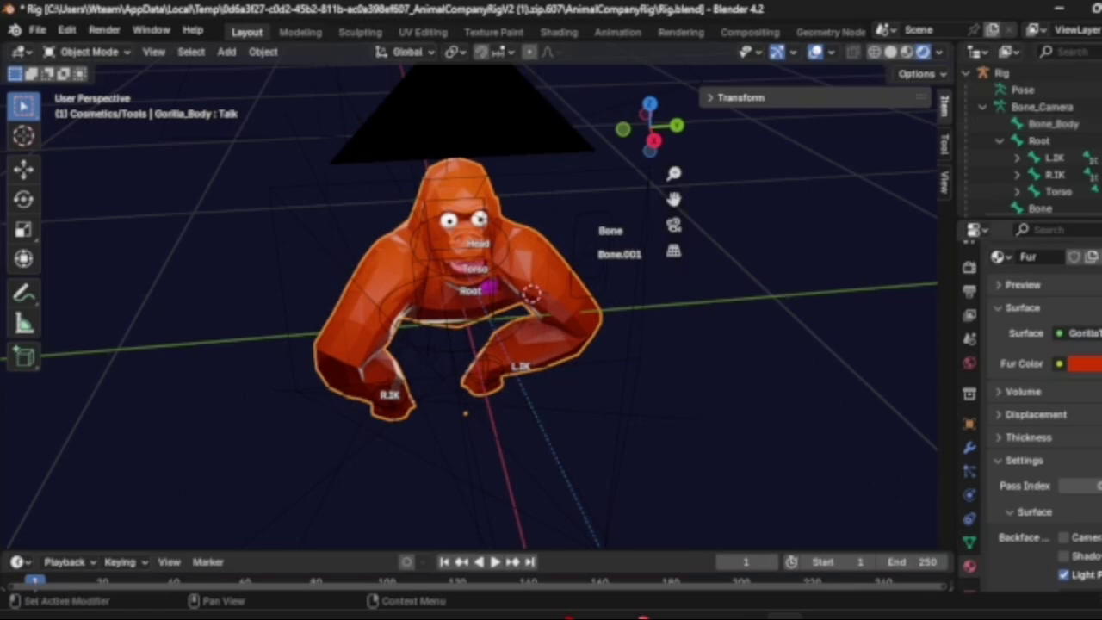
# - Replace the Fur material's surface shader with a Principled BSDF, with Metallic at 1.0 and Roughness at 0.1
pyautogui.click(1081, 333)
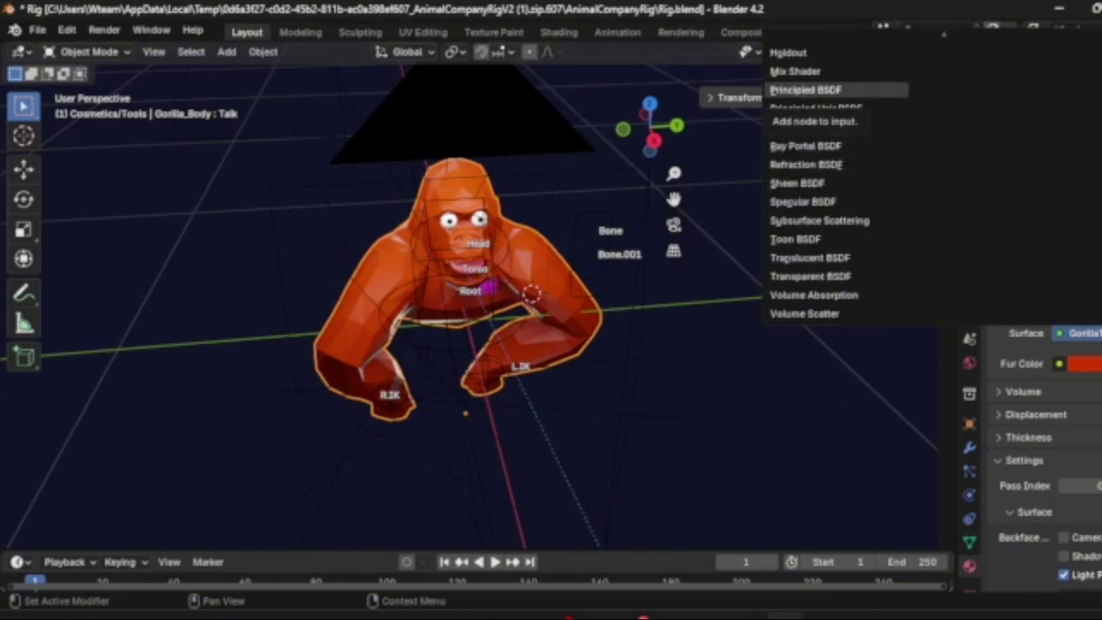
pyautogui.click(806, 89)
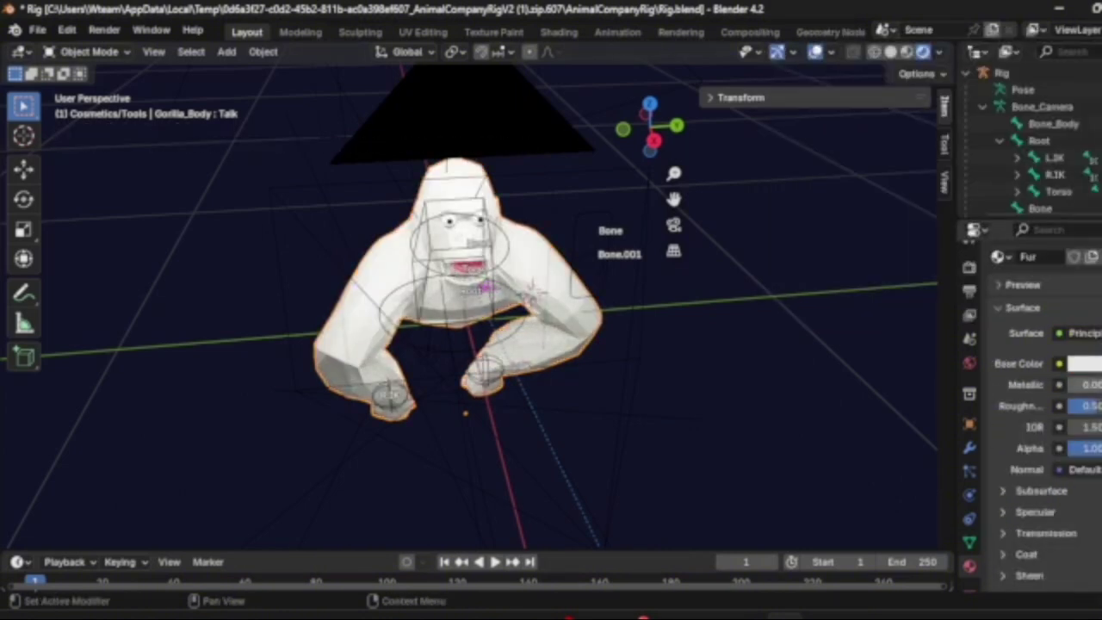
pyautogui.moveTo(1086, 385); pyautogui.dragTo(1101, 385)
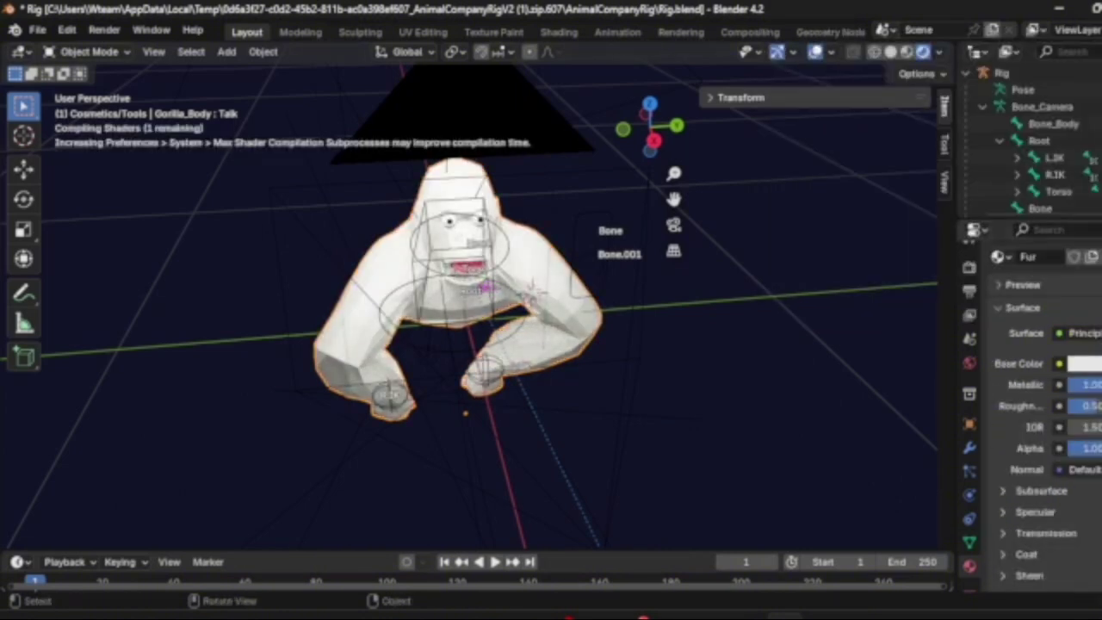
pyautogui.click(1090, 406)
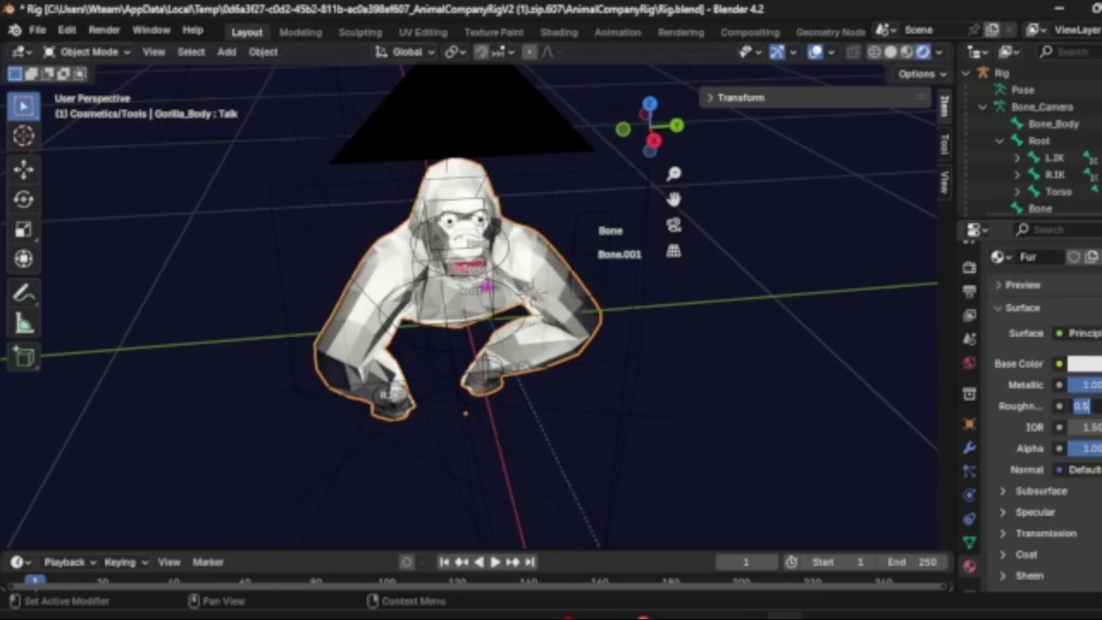
pyautogui.write('0.1')
pyautogui.press('Return')
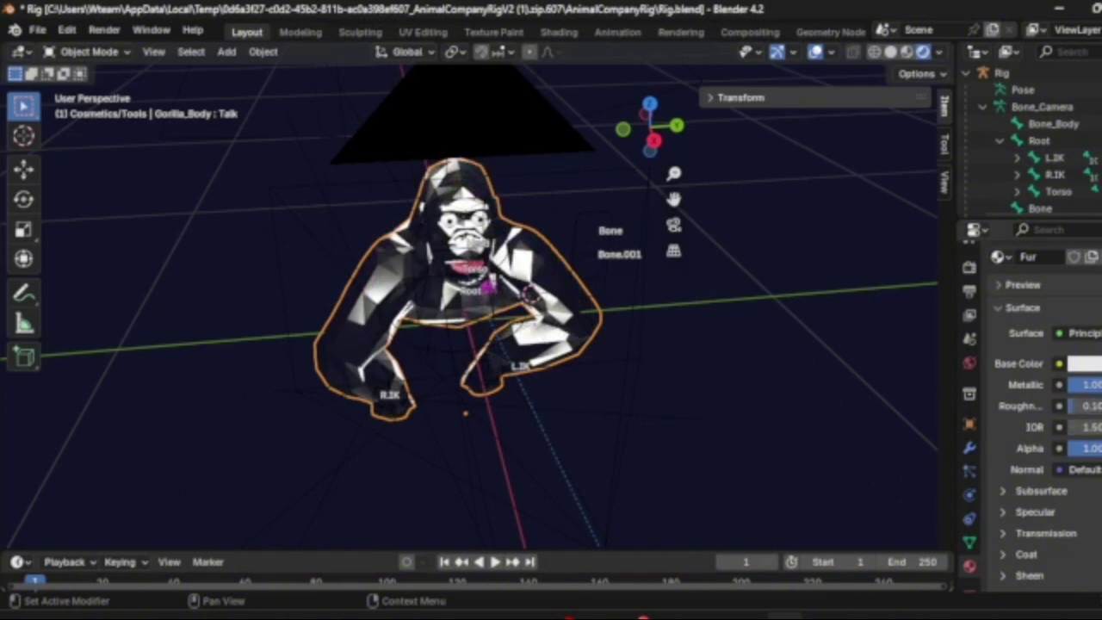
# - Give the Fur material a golden yellow Base Color, entering the color as a hex code
pyautogui.click(1083, 363)
pyautogui.click(951, 190)
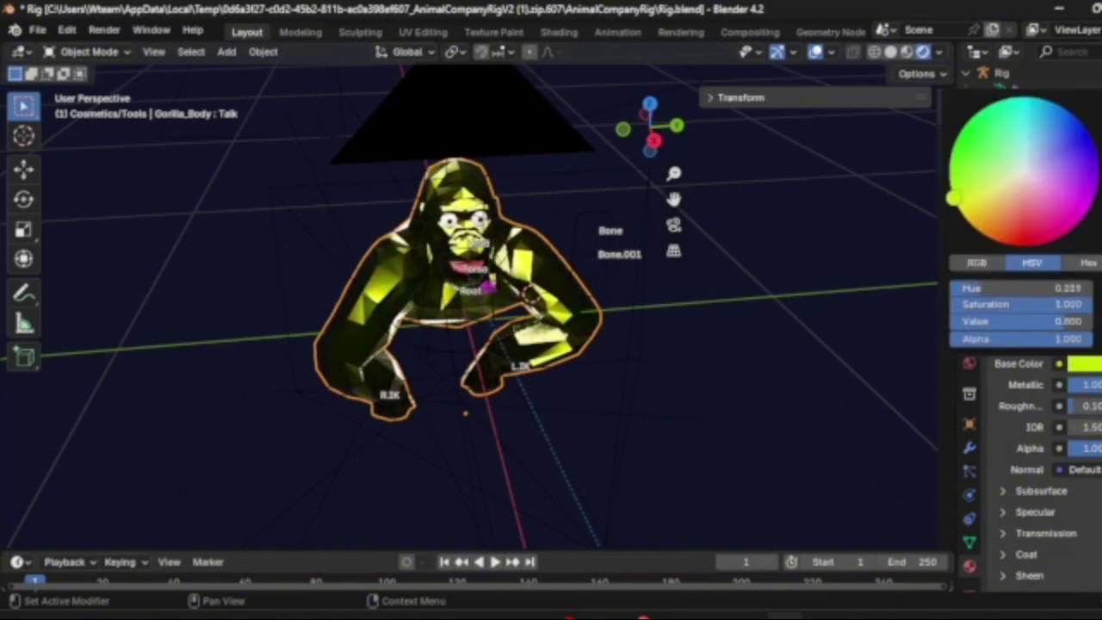
pyautogui.click(1087, 262)
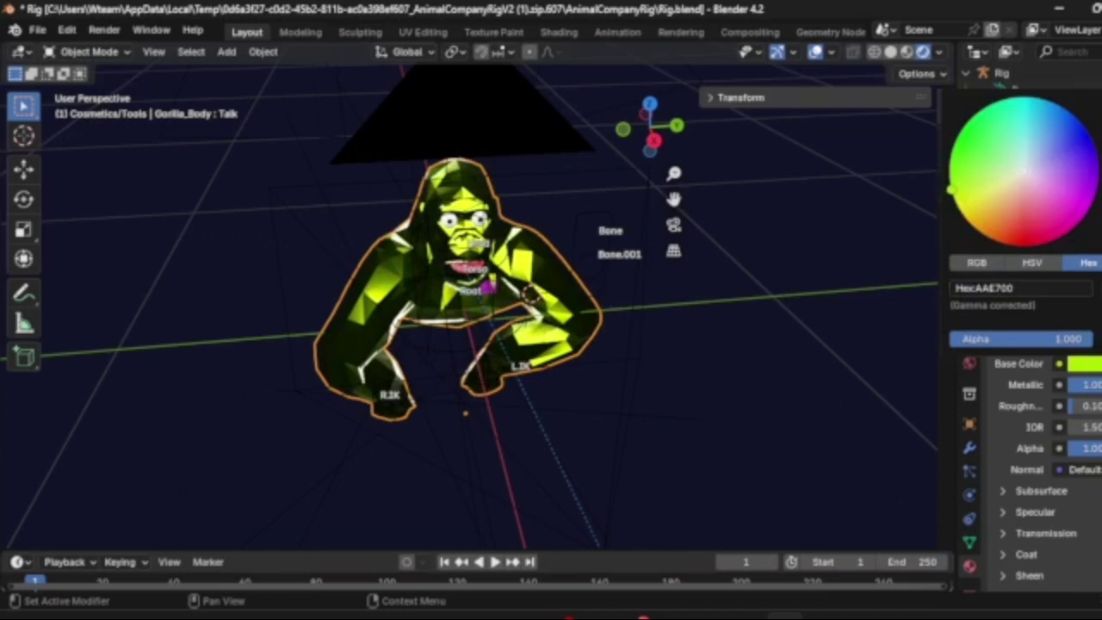
pyautogui.click(1019, 289)
pyautogui.write('#c125')
pyautogui.press('Return')
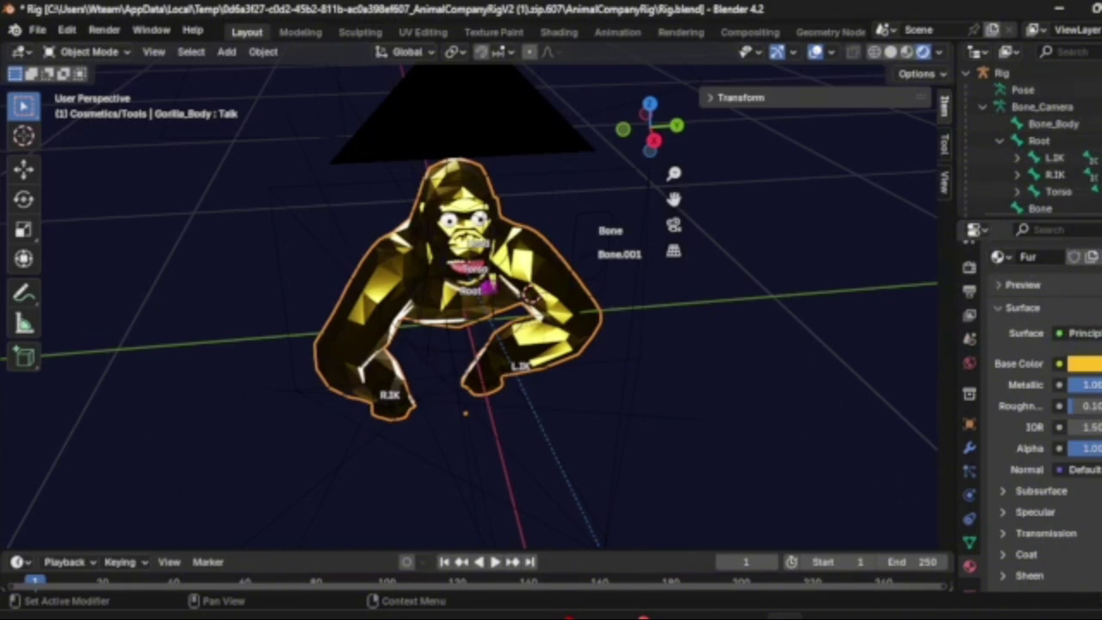
# - Set the Fur material's Roughness to 0.3 and check the golden reflections around the gorilla
pyautogui.click(1089, 406)
pyautogui.write('0.3')
pyautogui.press('Return')
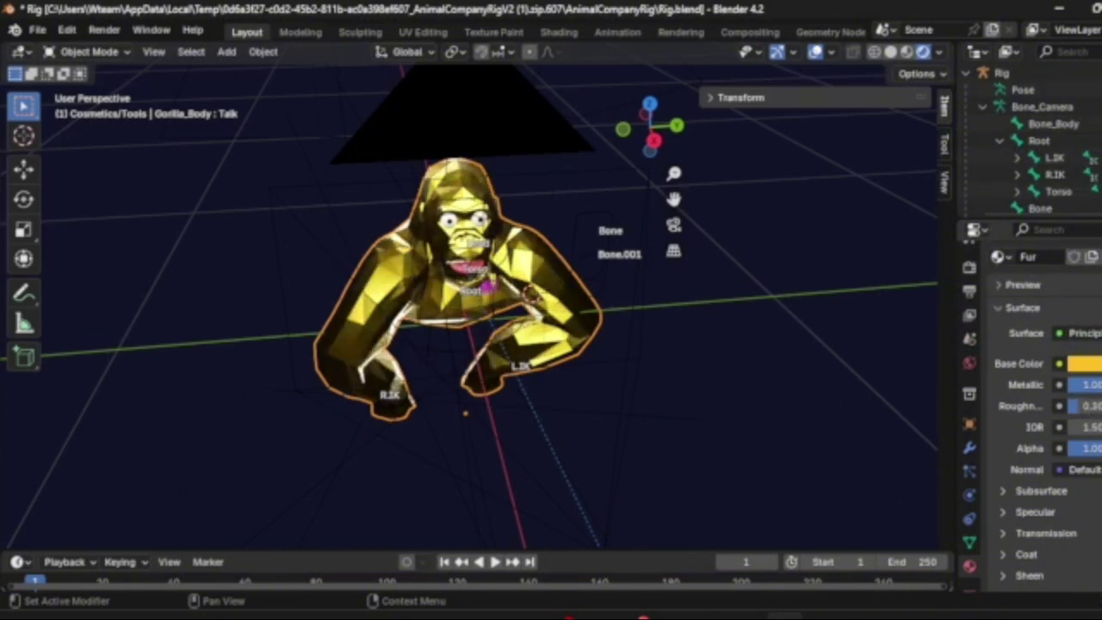
pyautogui.moveTo(516, 319); pyautogui.dragTo(594, 379, button='middle')
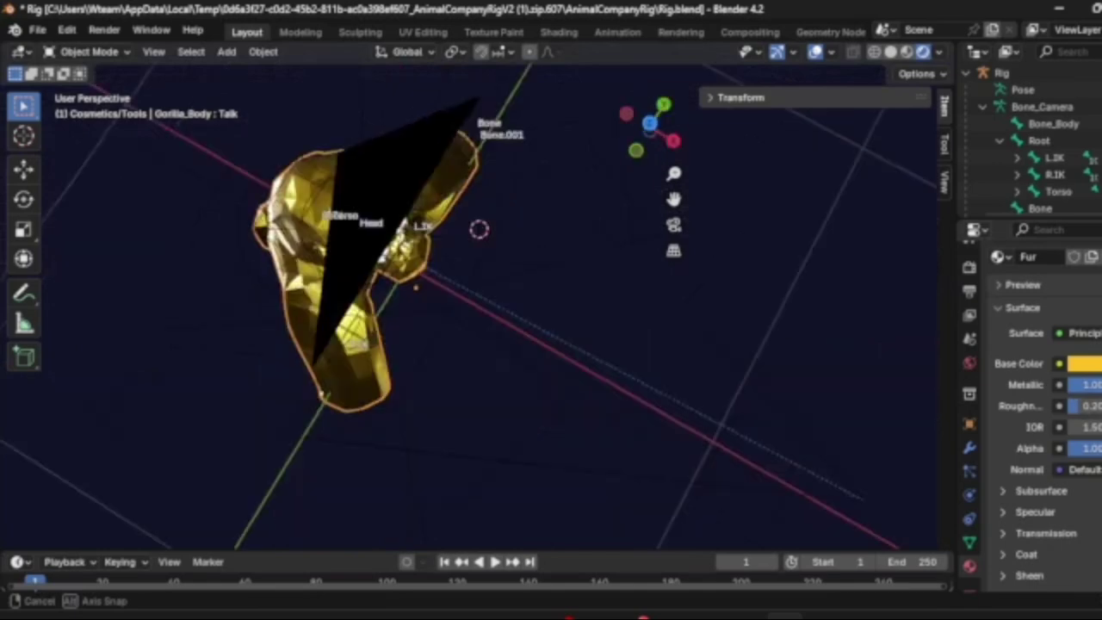
pyautogui.moveTo(479, 229); pyautogui.dragTo(560, 237, button='middle')
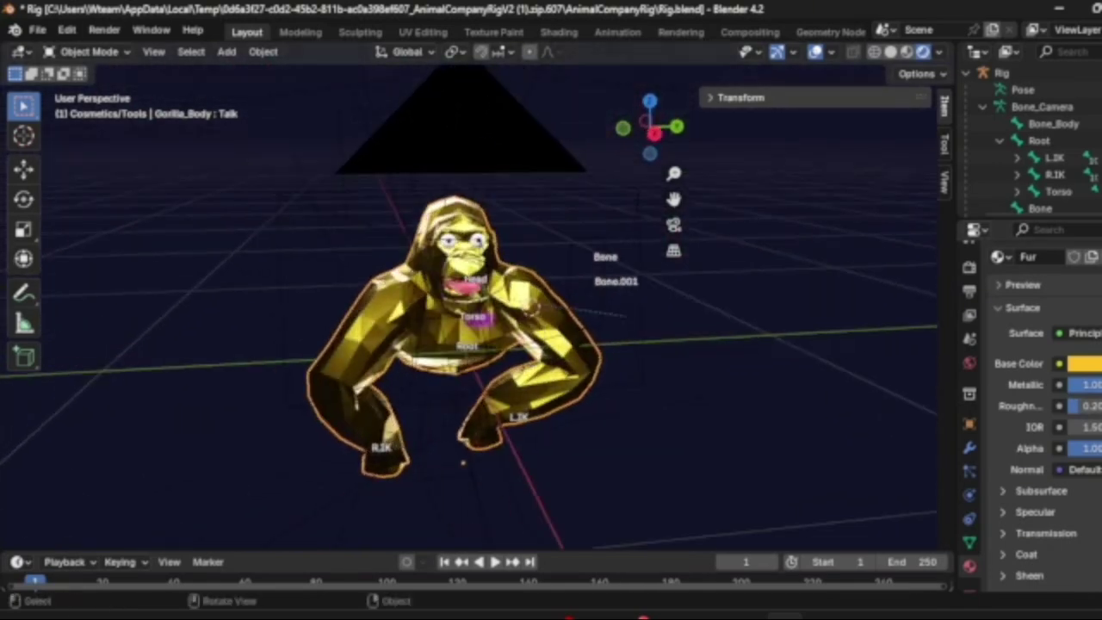
# - Check the gorilla's framing through the camera and render a still image of the current frame, putting the render window away again
pyautogui.click(673, 224)
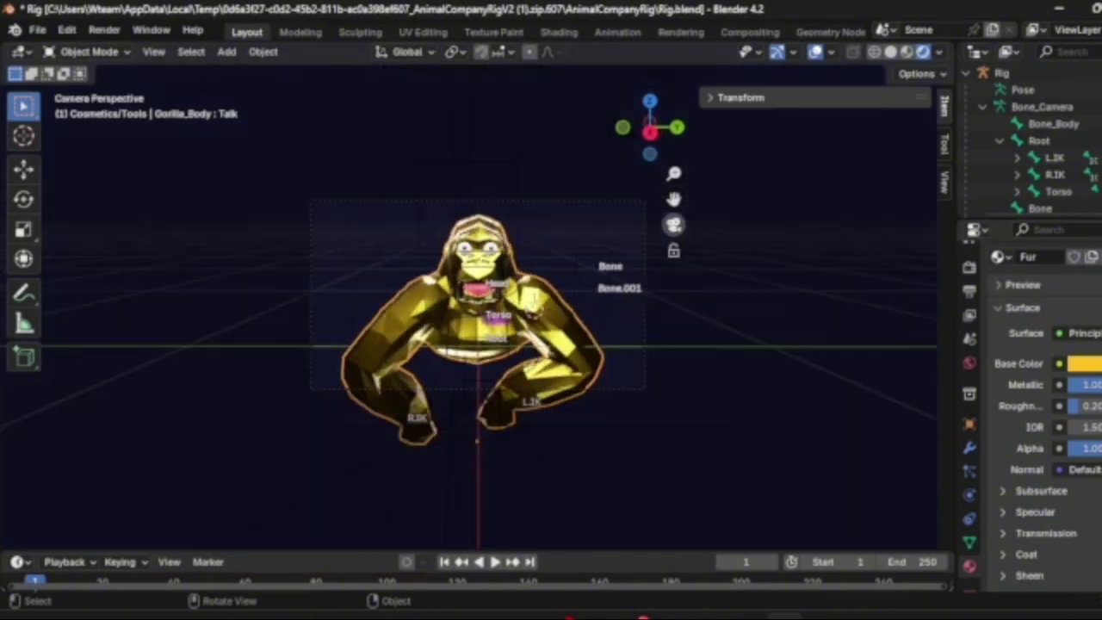
pyautogui.click(674, 225)
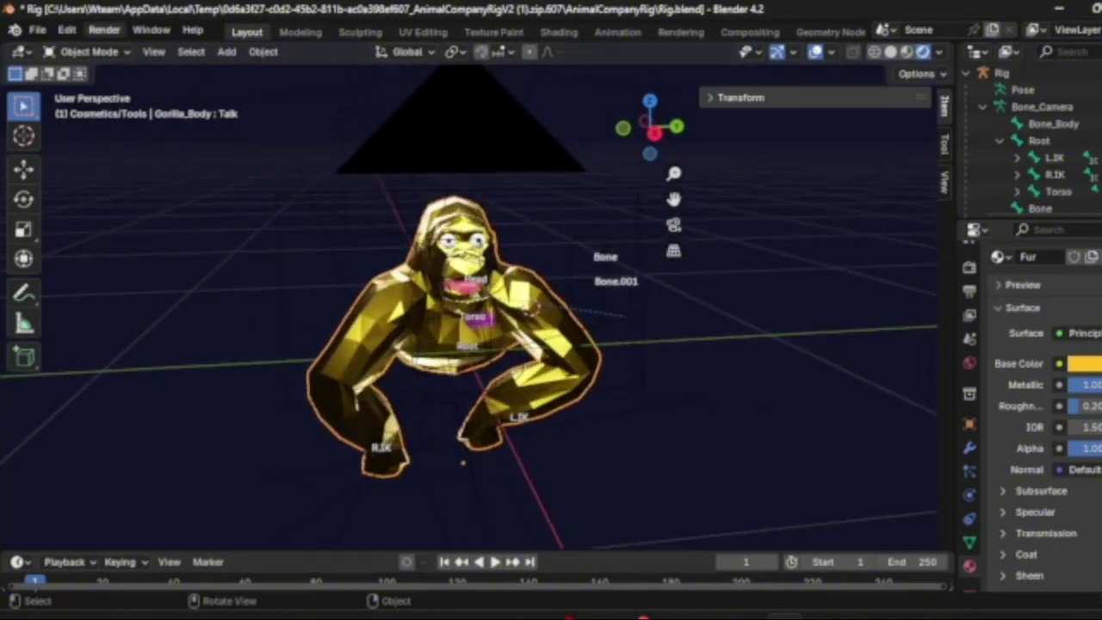
pyautogui.click(104, 30)
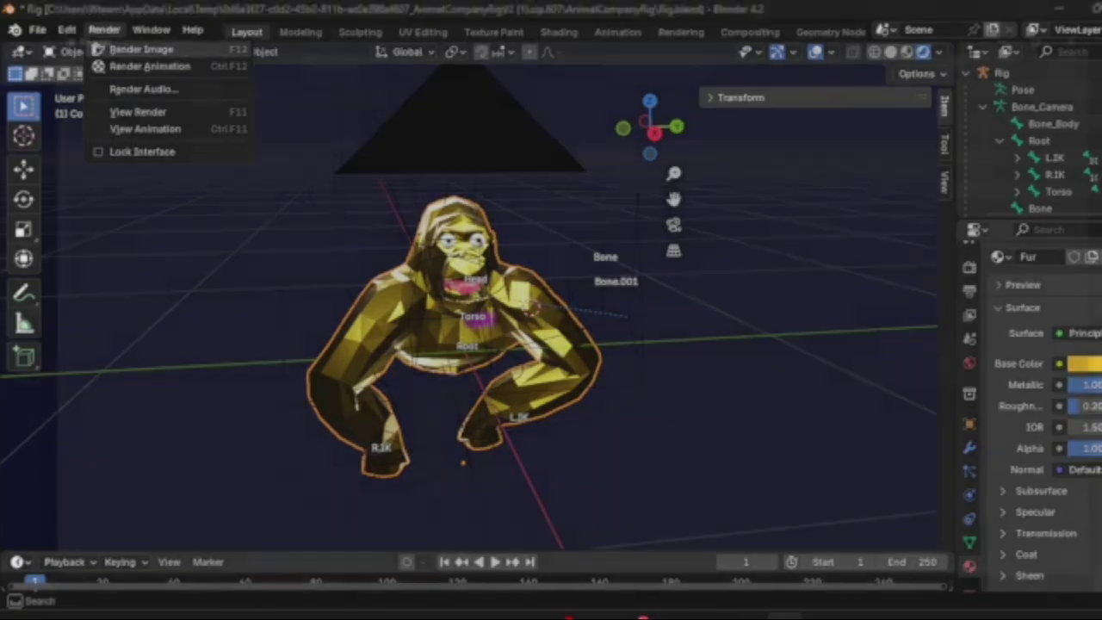
pyautogui.click(137, 49)
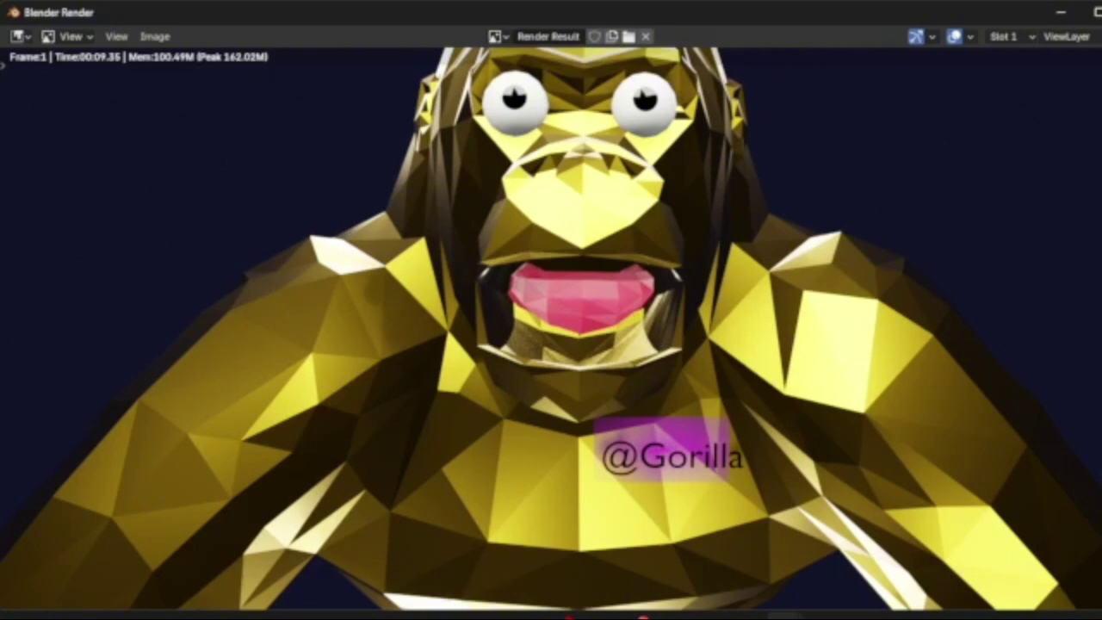
pyautogui.click(1061, 12)
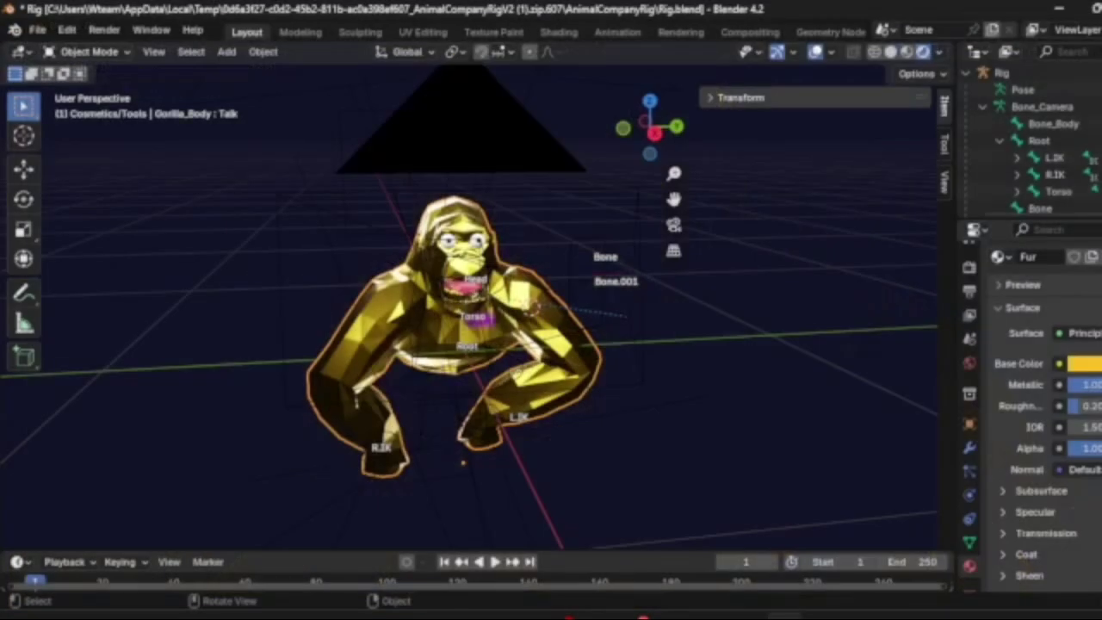
# - Try to quit the Rig project while saving its changes to Rig.blend
pyautogui.hotkey('ctrl', 'q')
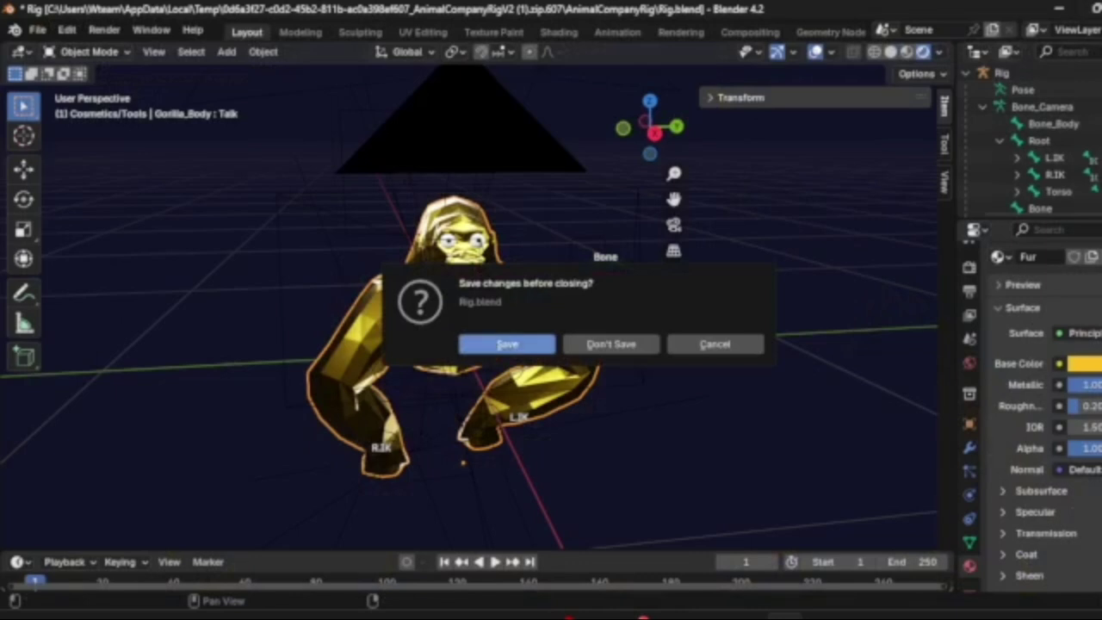
pyautogui.click(507, 344)
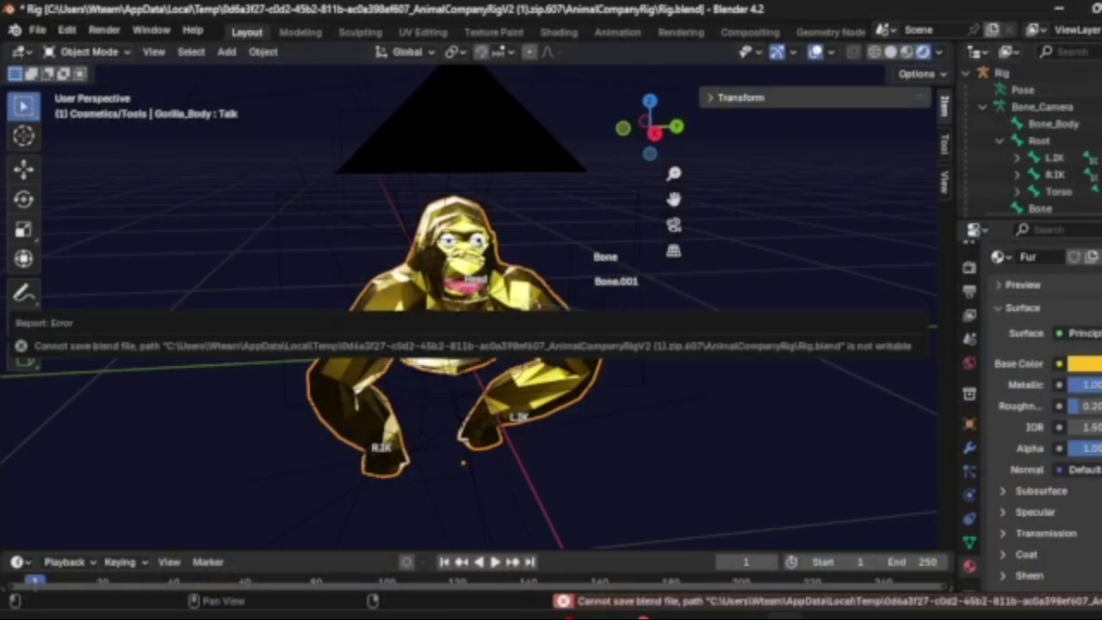
pyautogui.click(748, 616)
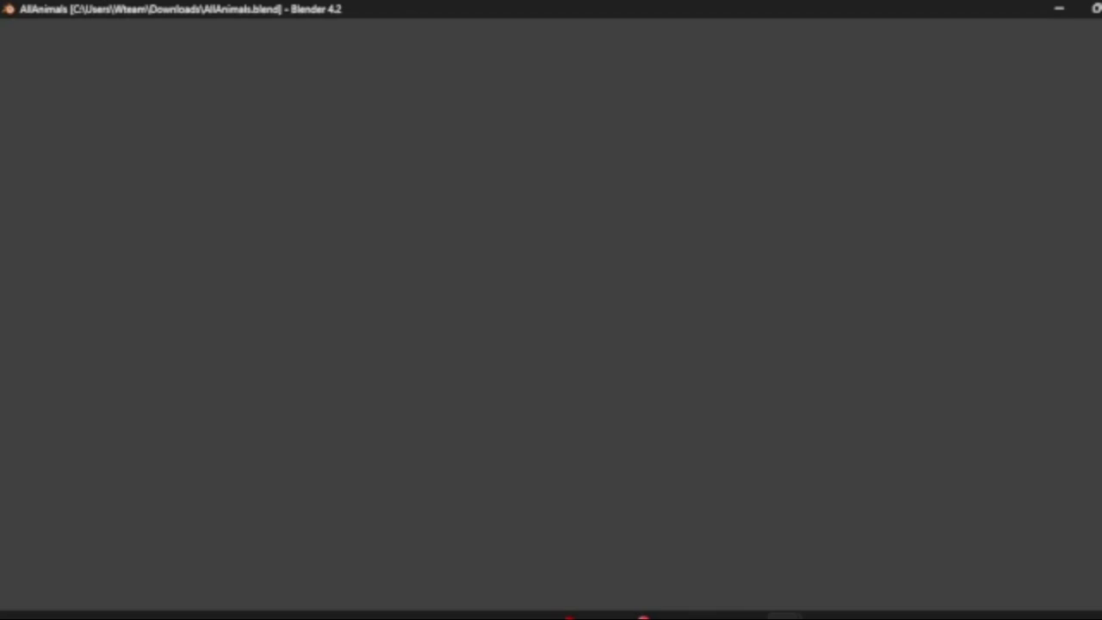
pyautogui.click(635, 618)
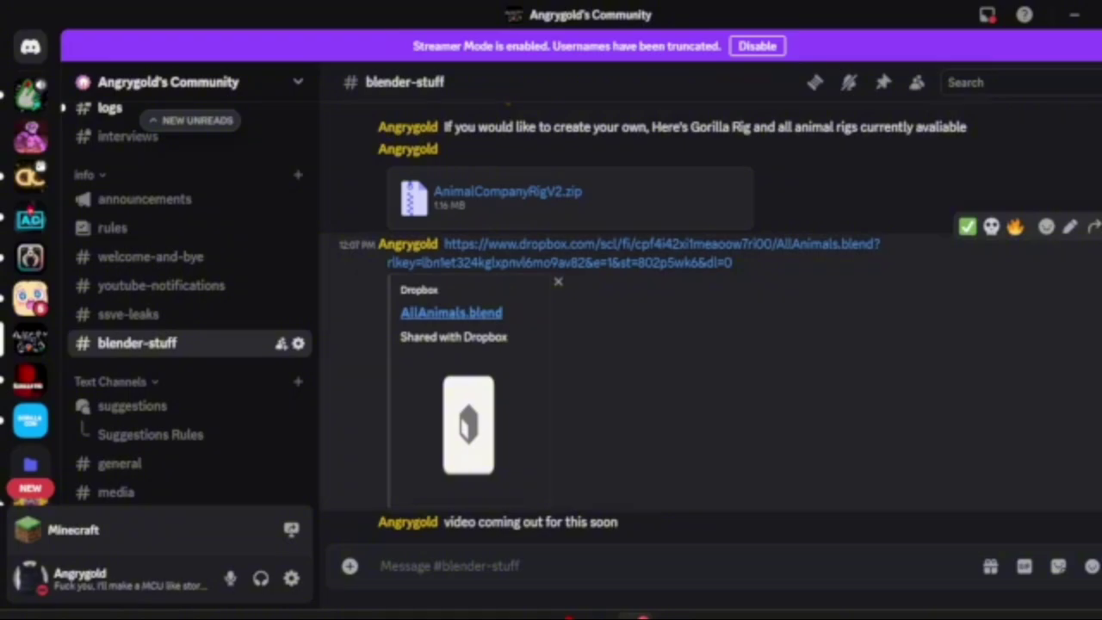
pyautogui.click(451, 313)
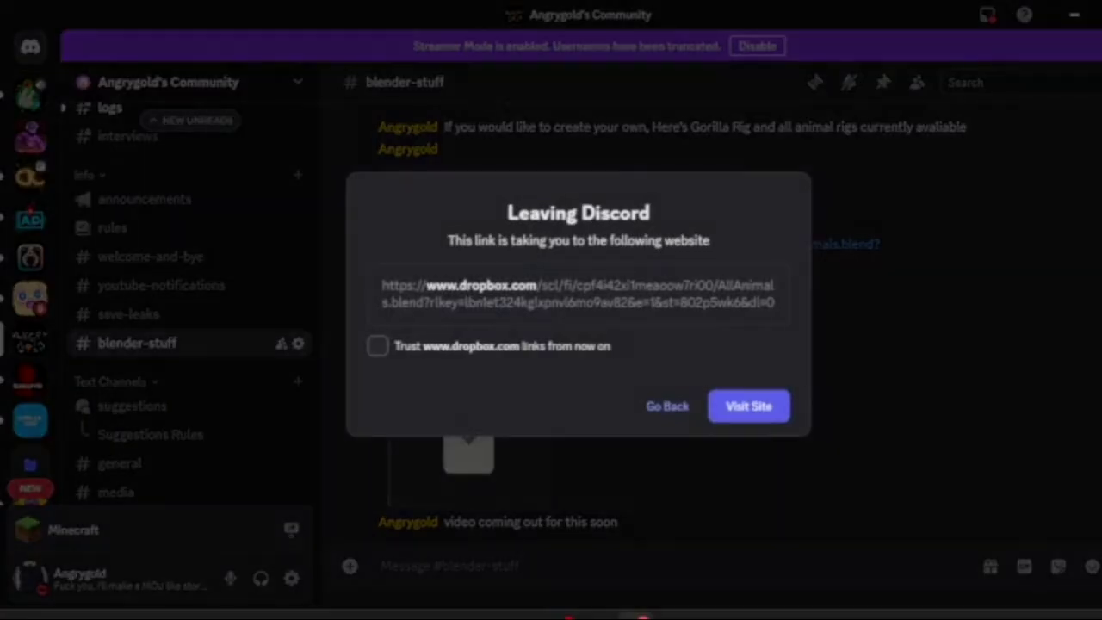
pyautogui.click(378, 346)
pyautogui.click(748, 405)
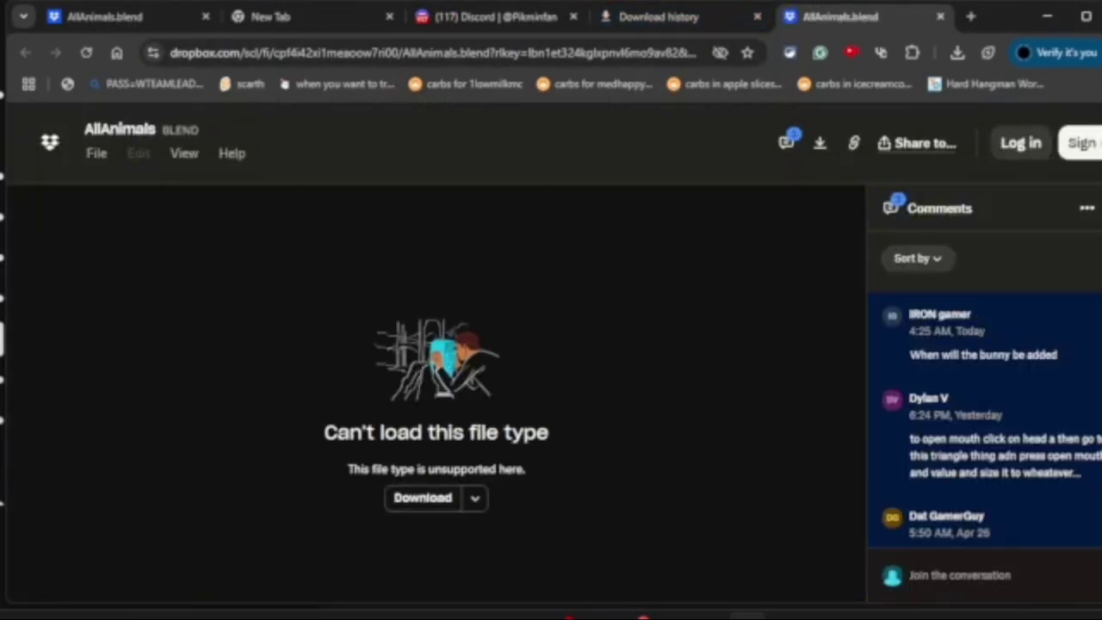
# - Download AllAnimals.blend from Dropbox without signing in, and look through the file's comments
pyautogui.click(422, 498)
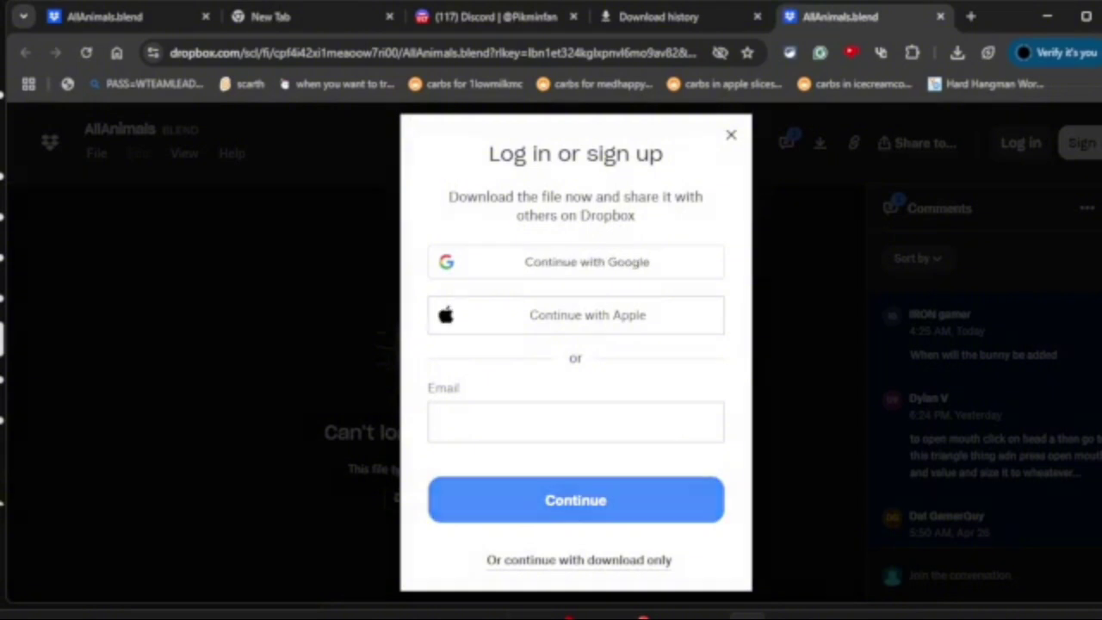
pyautogui.click(578, 560)
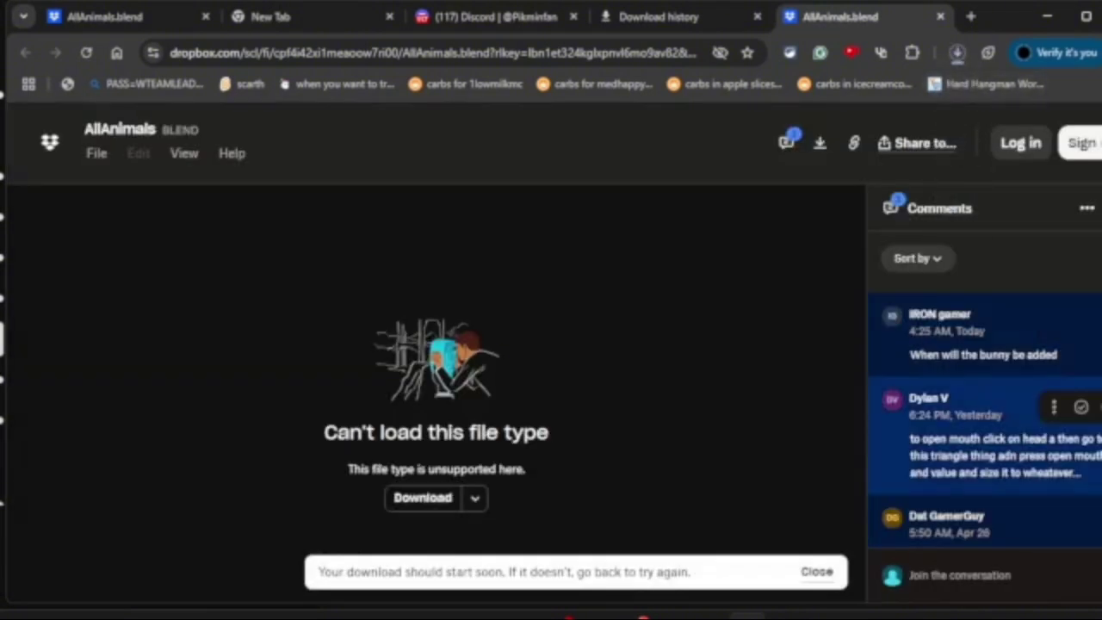
pyautogui.scroll(-2, 981, 431)
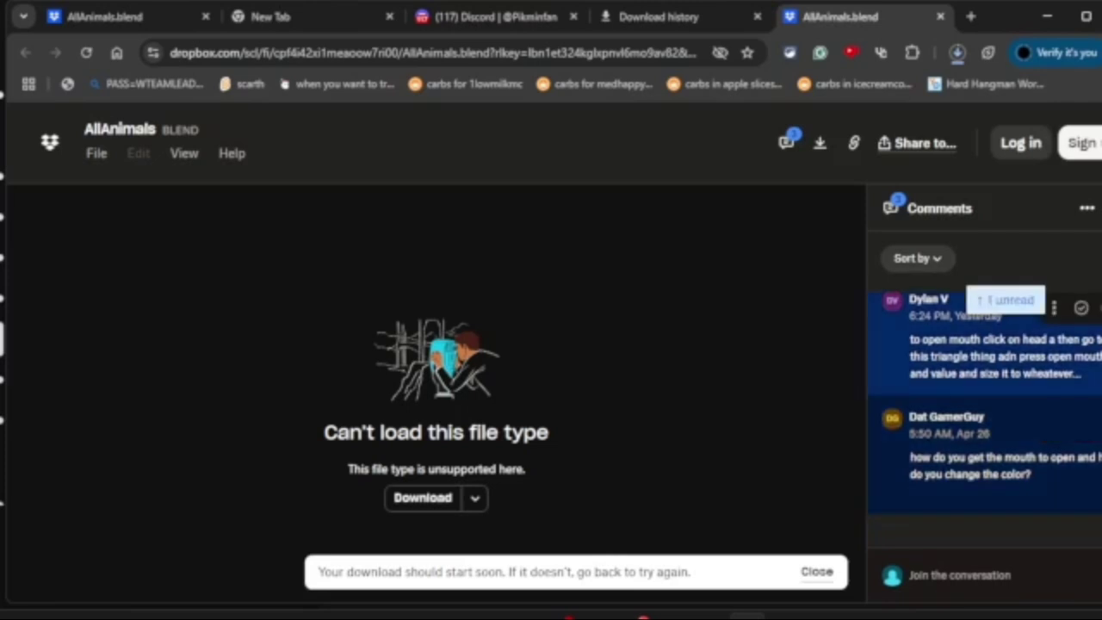
pyautogui.scroll(1, 981, 413)
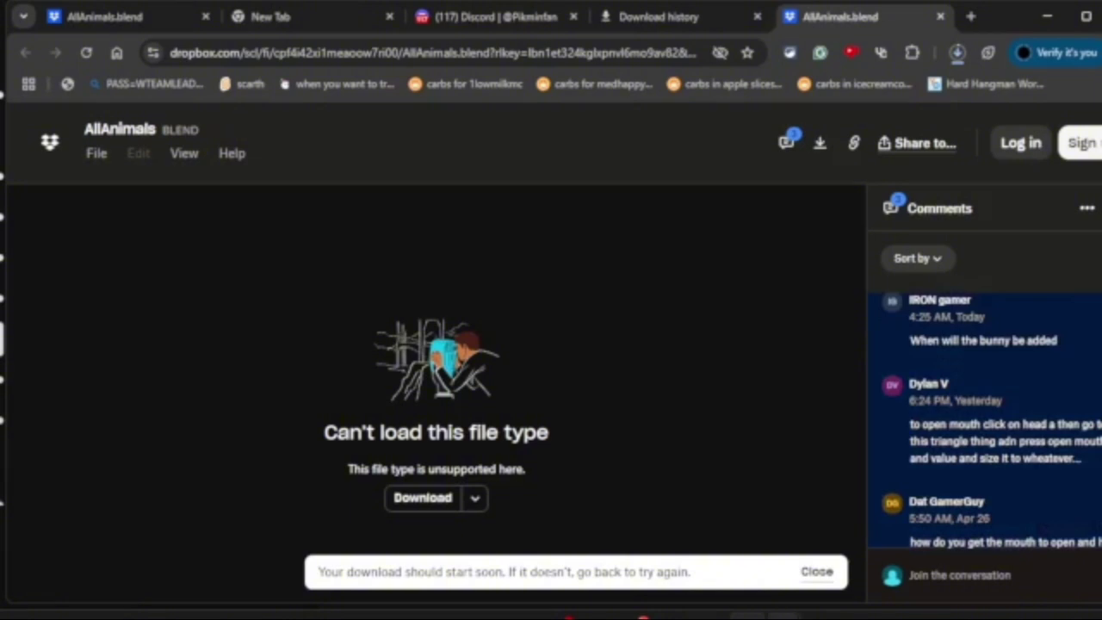
# - Switch to the AllAnimals project in Blender and widen its main 3D viewport over the neighbouring shader and camera editors
pyautogui.click(784, 615)
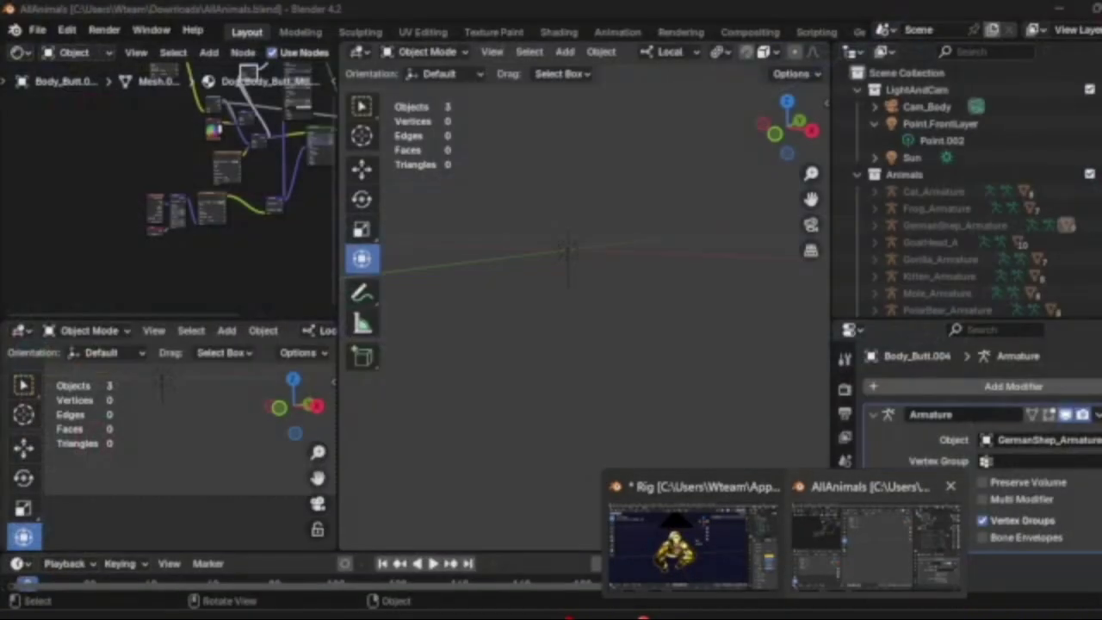
pyautogui.click(876, 544)
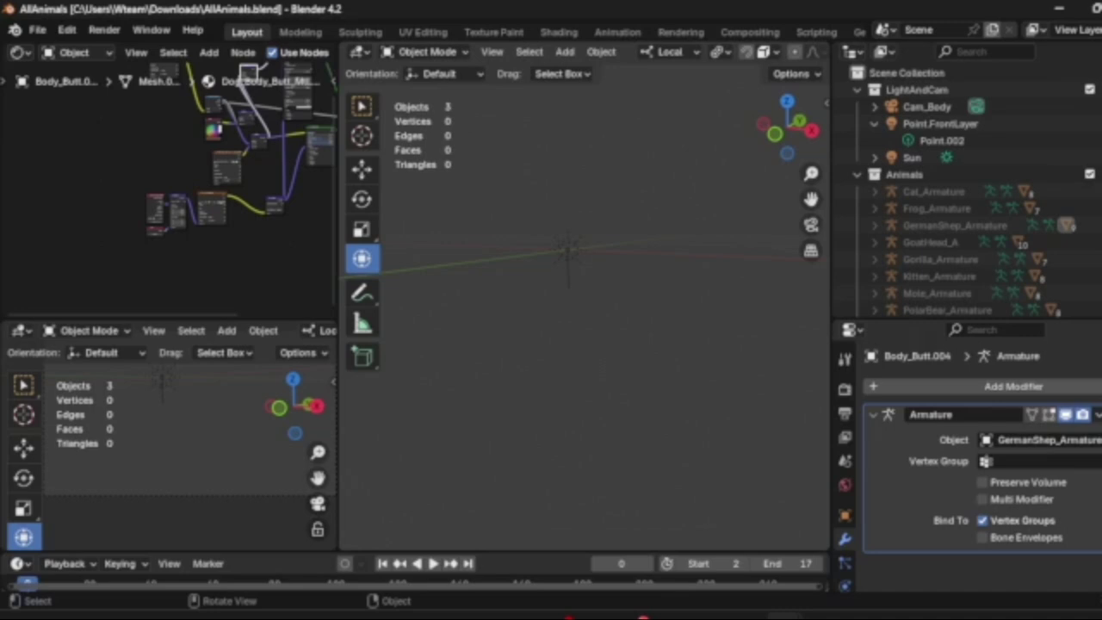
pyautogui.moveTo(337, 258); pyautogui.dragTo(27, 258)
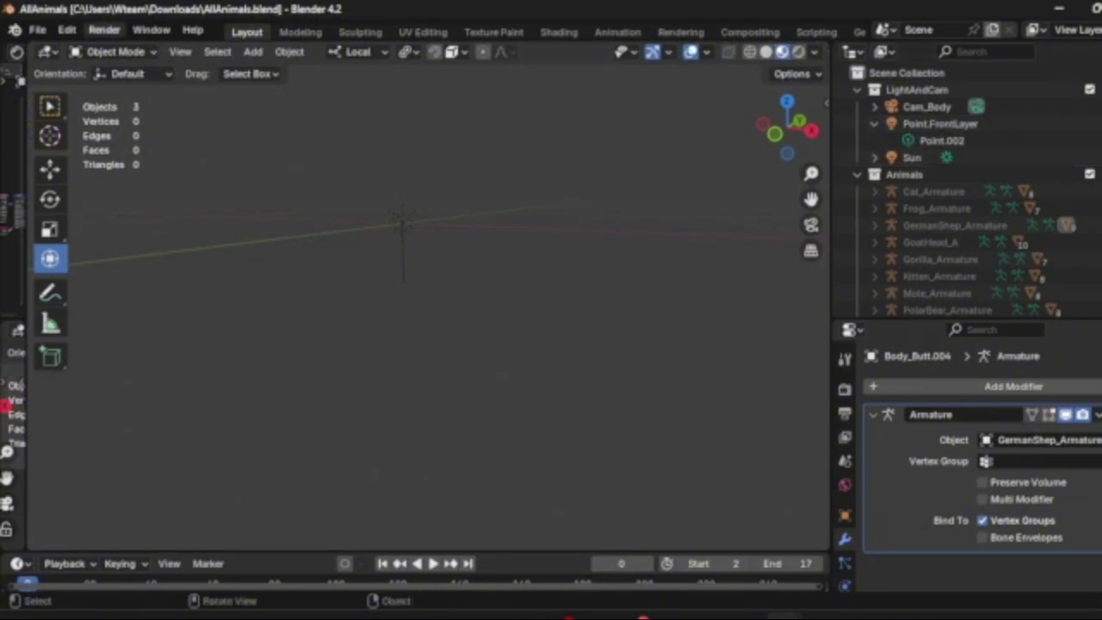
# - Render a still image of the AllAnimals scene and examine the whole animal figure in the render
pyautogui.click(103, 29)
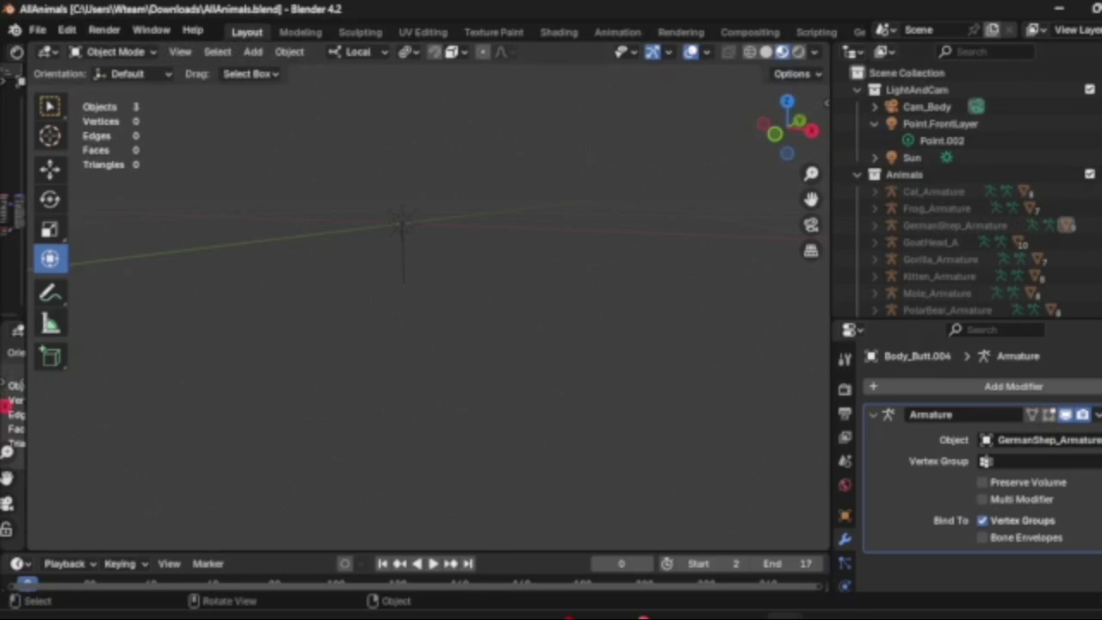
pyautogui.click(103, 29)
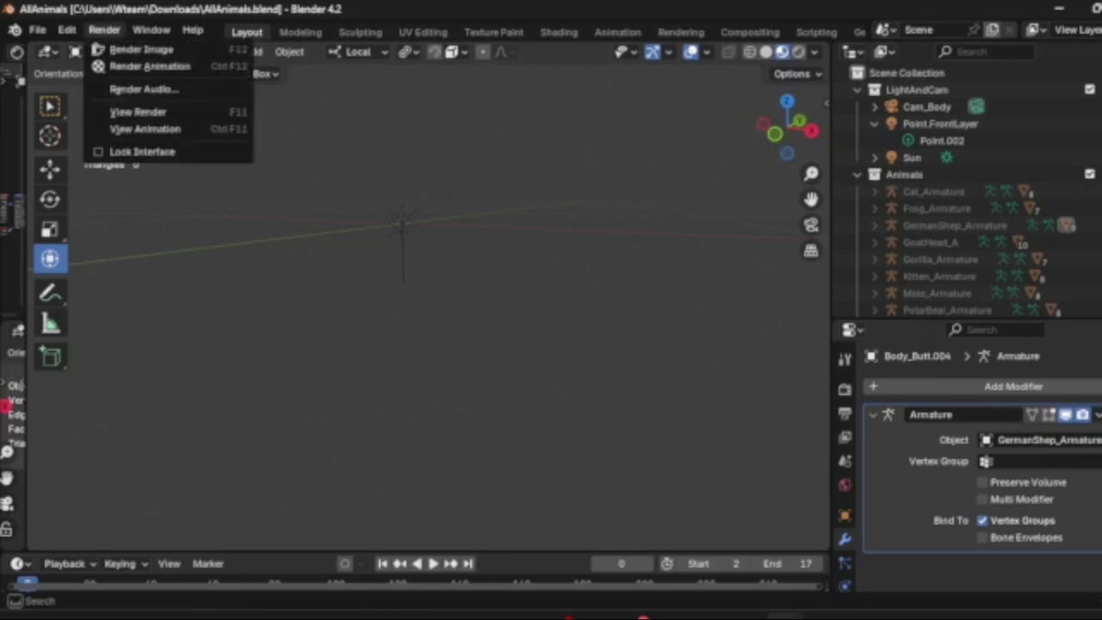
pyautogui.click(140, 49)
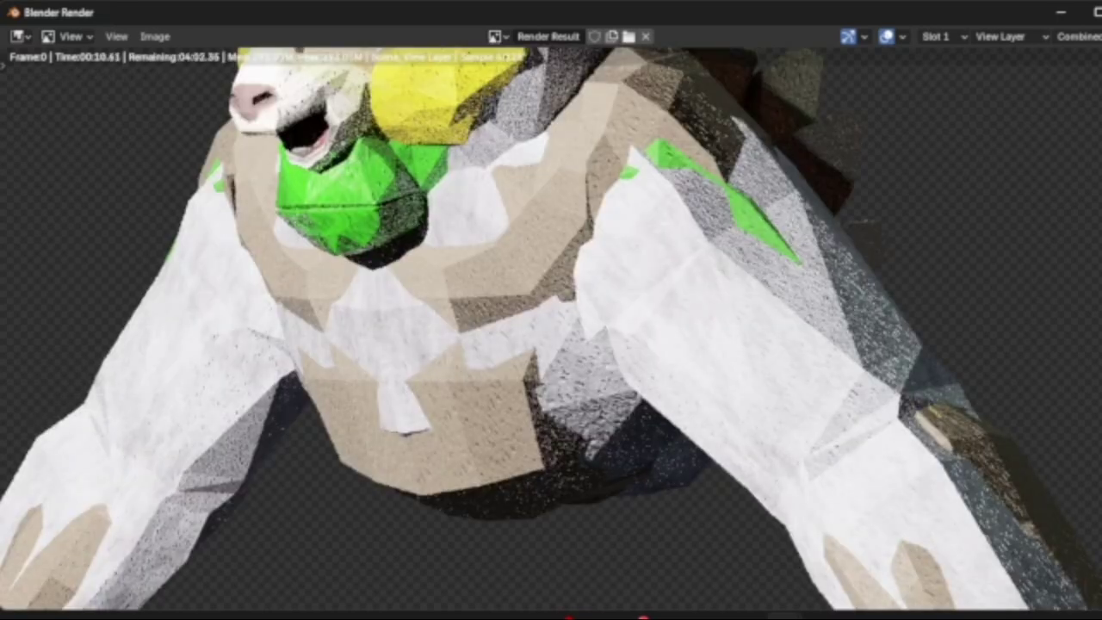
pyautogui.scroll(3, 599, 313)
pyautogui.scroll(-9, 579, 328)
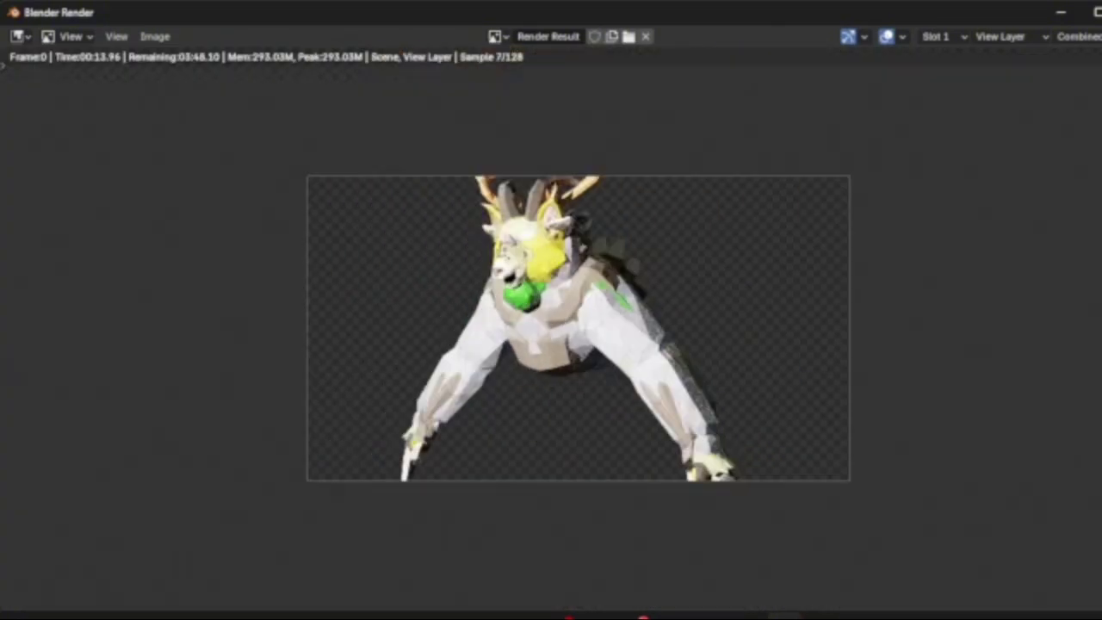
pyautogui.scroll(2, 577, 328)
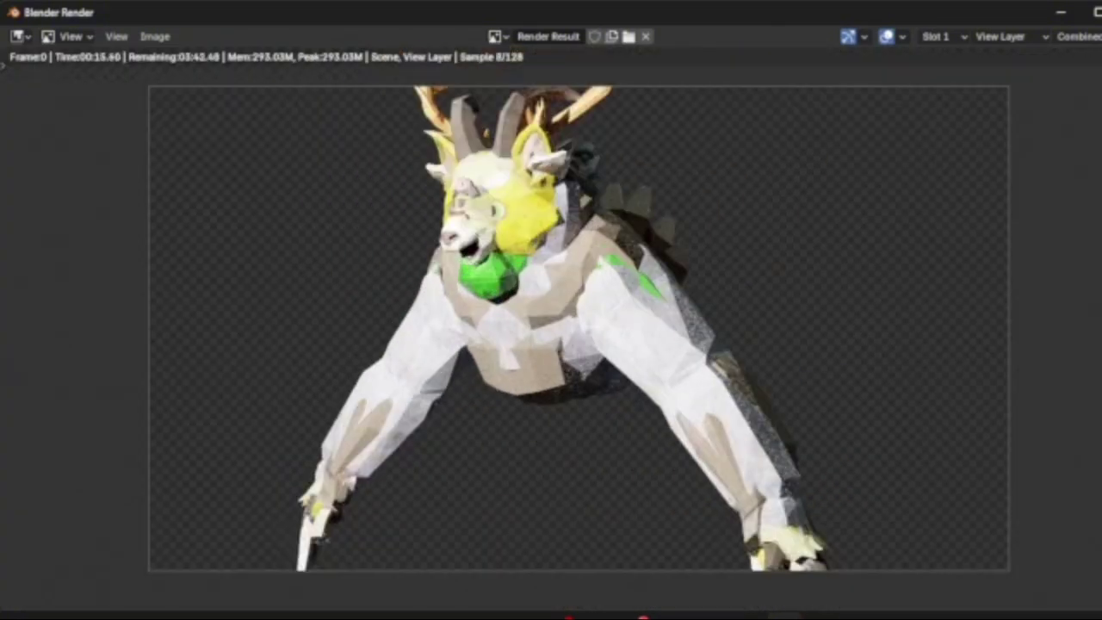
pyautogui.scroll(1, 577, 328)
pyautogui.press('Home')
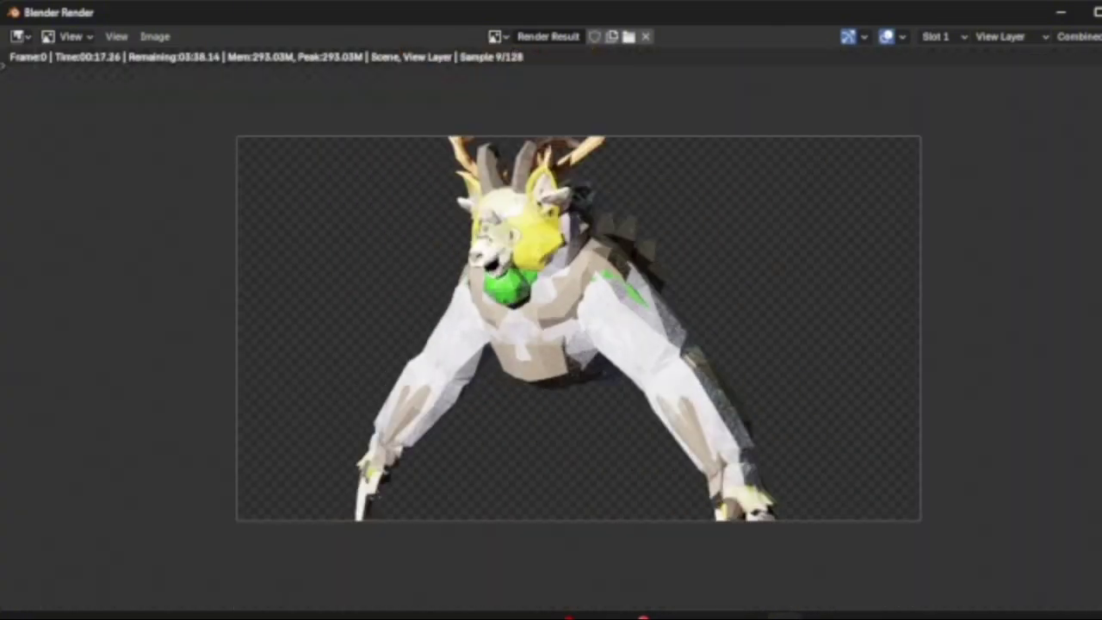
pyautogui.scroll(1, 577, 328)
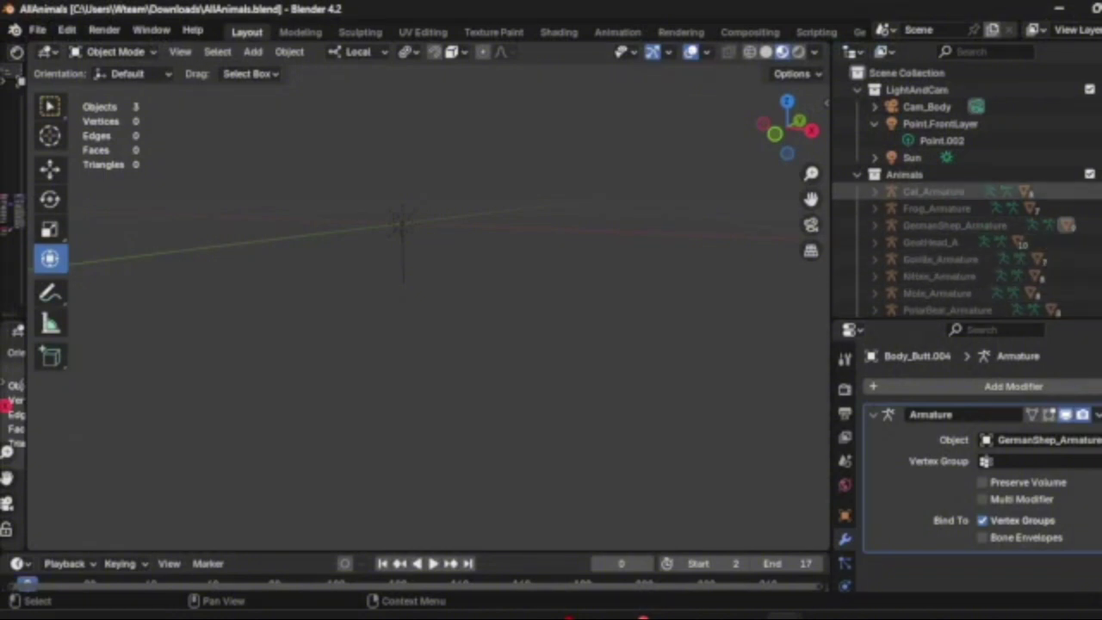
pyautogui.click(935, 192)
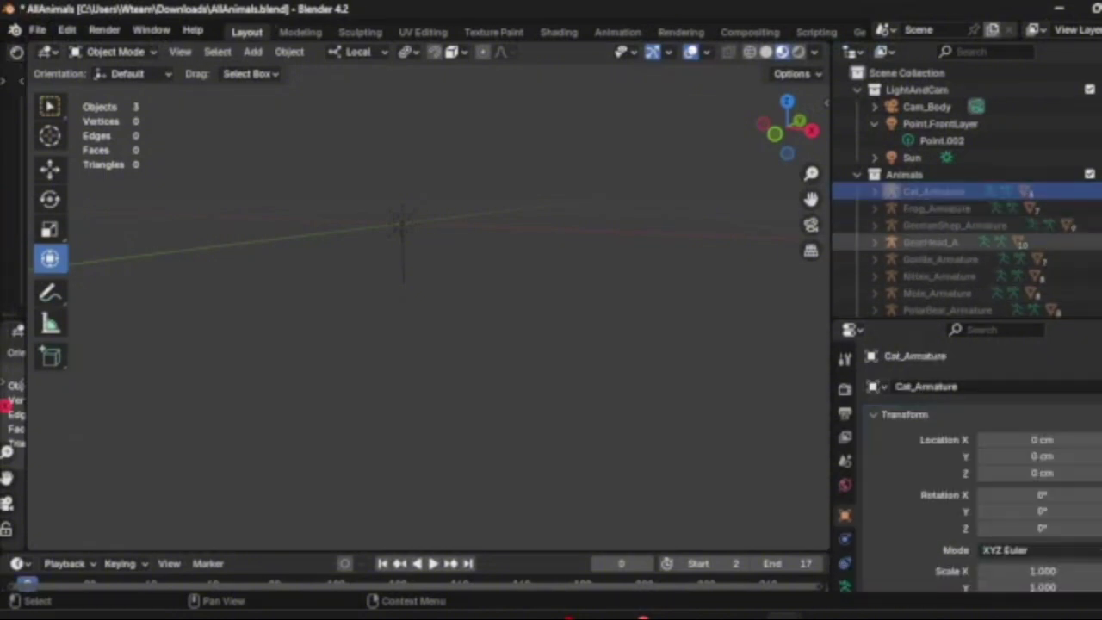
pyautogui.rightClick(861, 209)
pyautogui.click(862, 203)
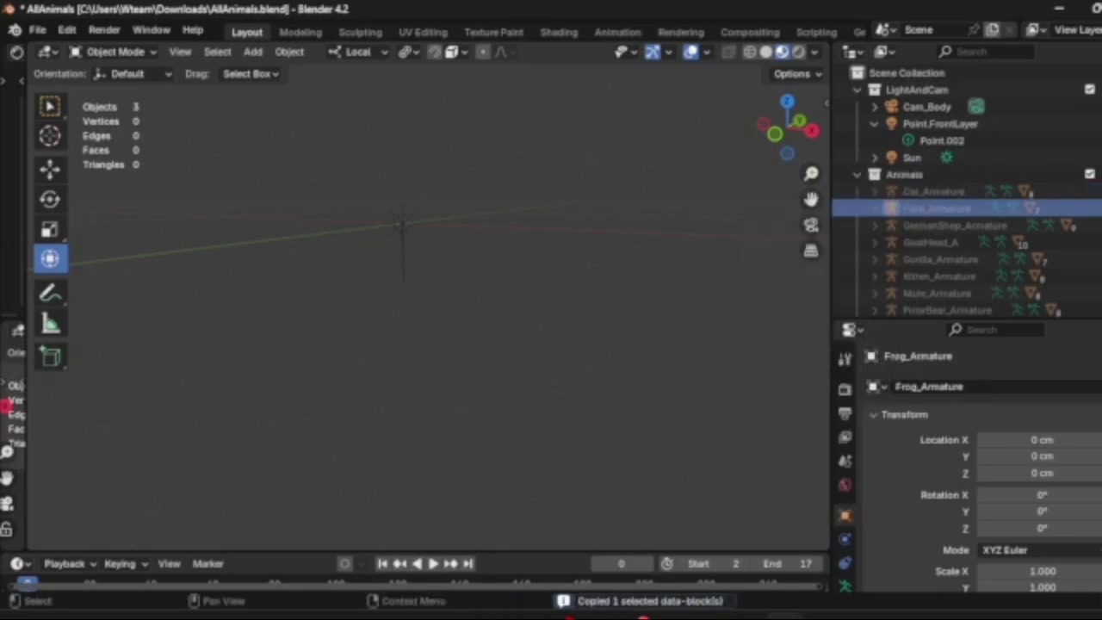
pyautogui.rightClick(861, 208)
pyautogui.click(861, 205)
pyautogui.rightClick(864, 207)
pyautogui.click(864, 205)
pyautogui.rightClick(861, 222)
pyautogui.click(861, 217)
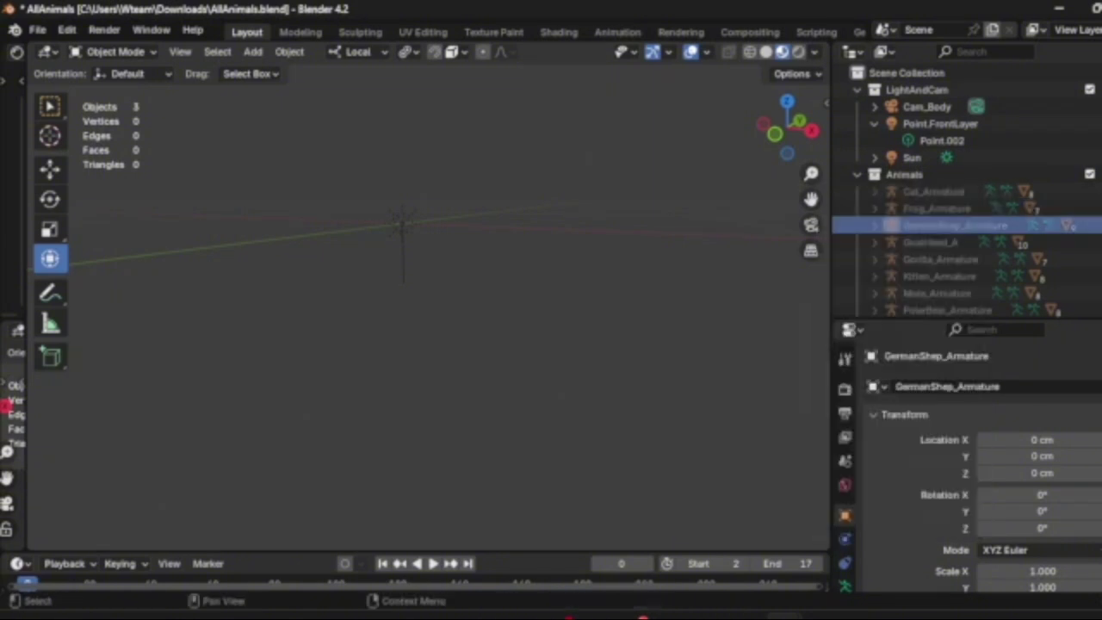
pyautogui.doubleClick(937, 208)
pyautogui.scroll(-1, 964, 190)
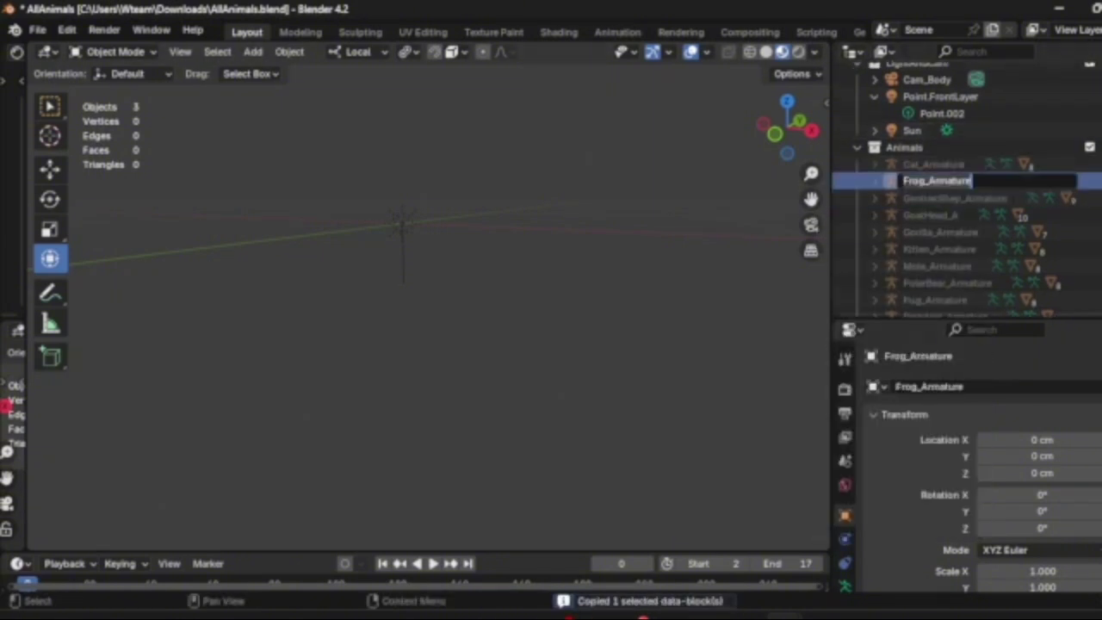
# - Delete Frog_Armature together with its whole hierarchy from the Animals collection
pyautogui.click(890, 180)
pyautogui.rightClick(890, 179)
pyautogui.rightClick(890, 178)
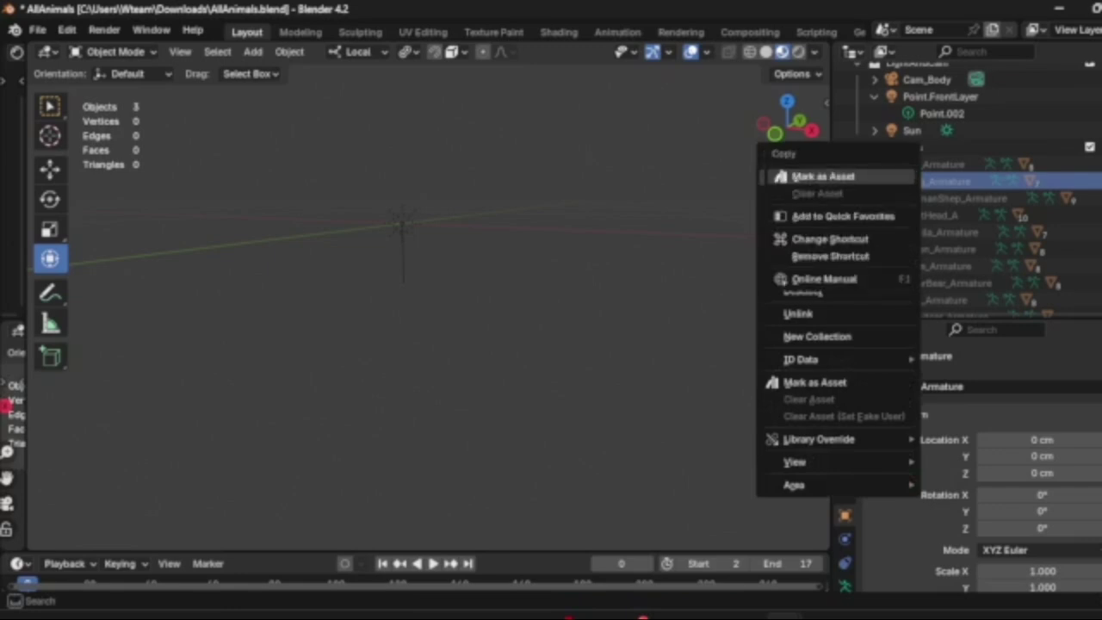
pyautogui.click(890, 177)
pyautogui.rightClick(951, 175)
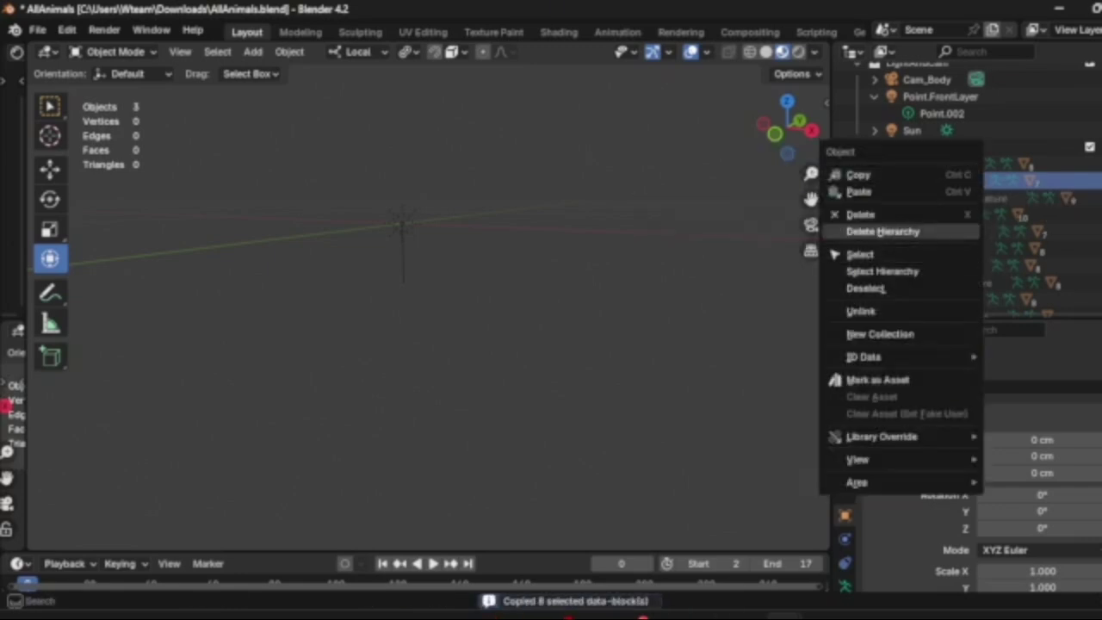
pyautogui.click(879, 232)
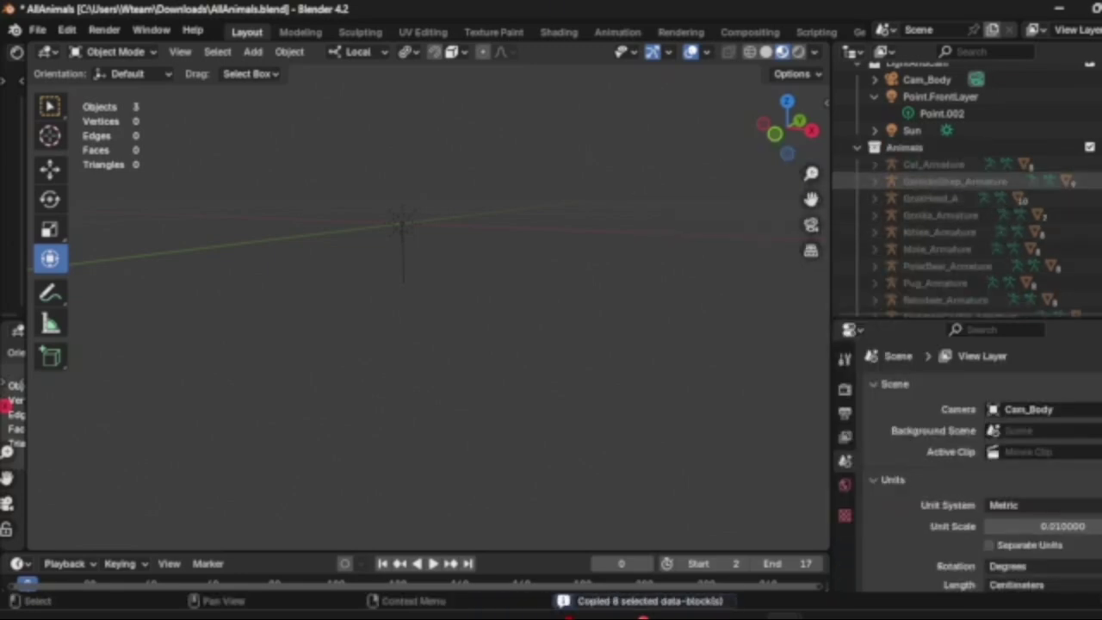
# - Delete Cat_Armature together with its whole hierarchy from the Animals collection
pyautogui.click(893, 182)
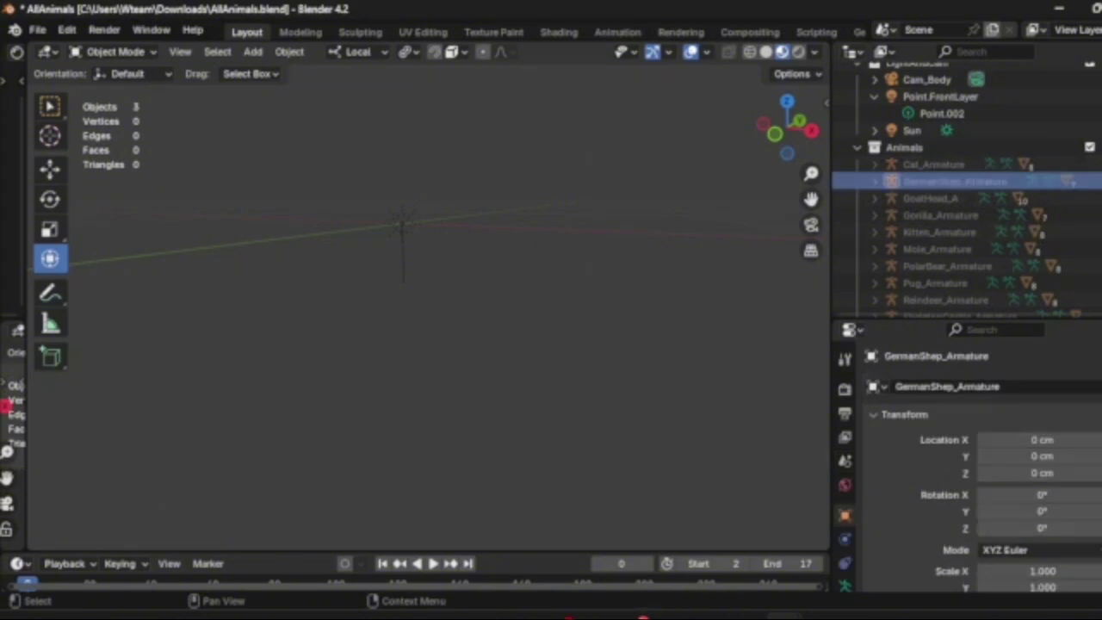
pyautogui.click(875, 182)
pyautogui.click(875, 181)
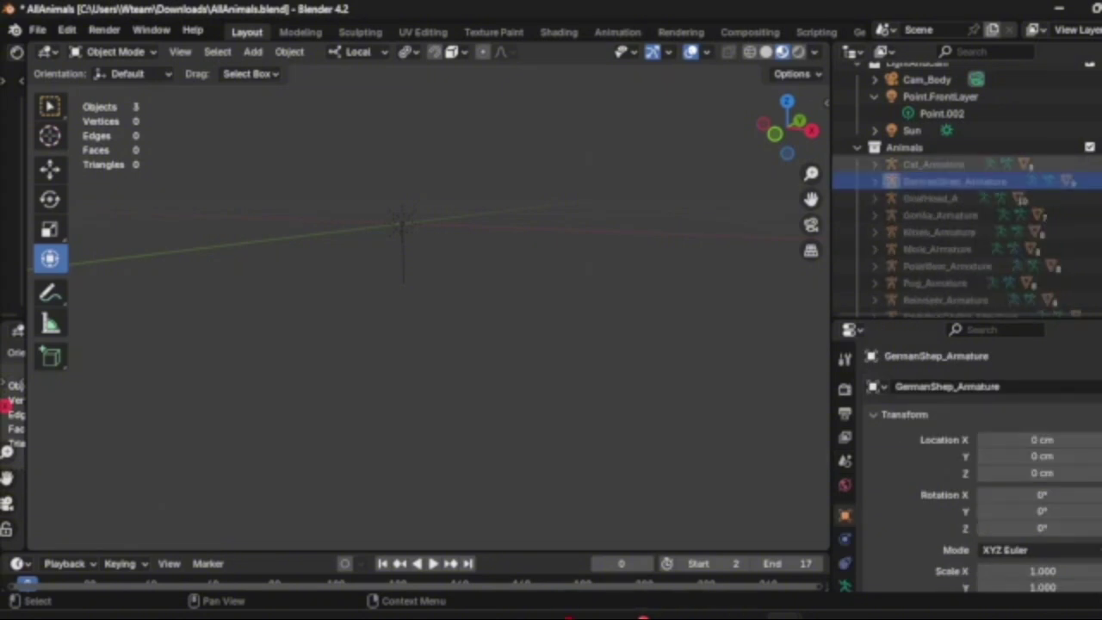
pyautogui.rightClick(973, 165)
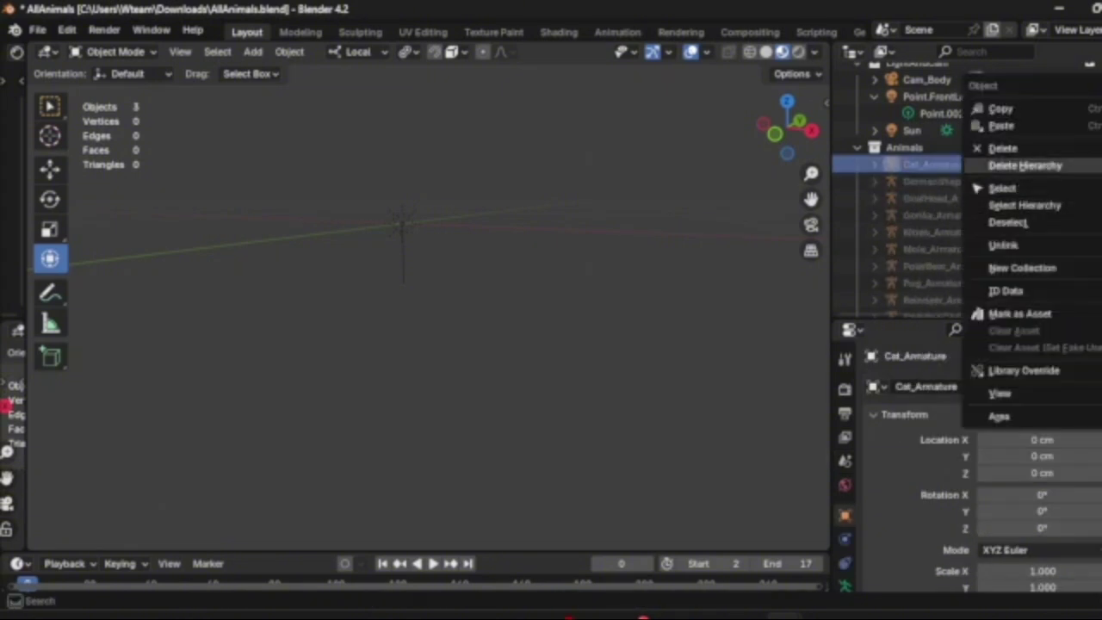
pyautogui.click(1025, 165)
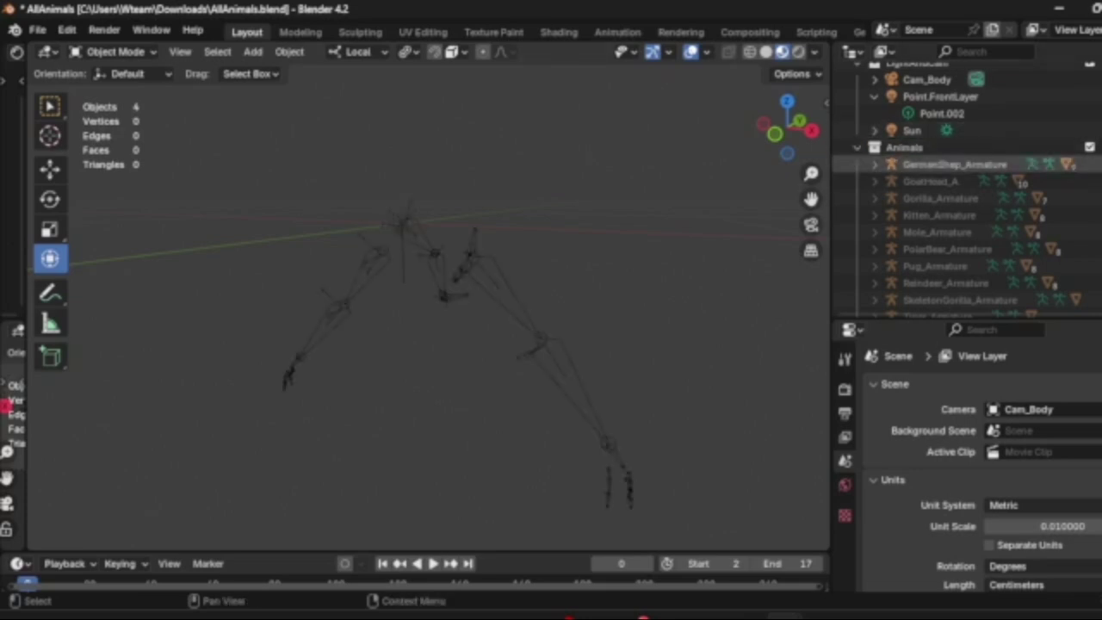
# - Expand GermanShep_Armature and unhide its left arm, both right arm meshes, Body_Butt.004 and the two eyes in the viewport
pyautogui.click(875, 164)
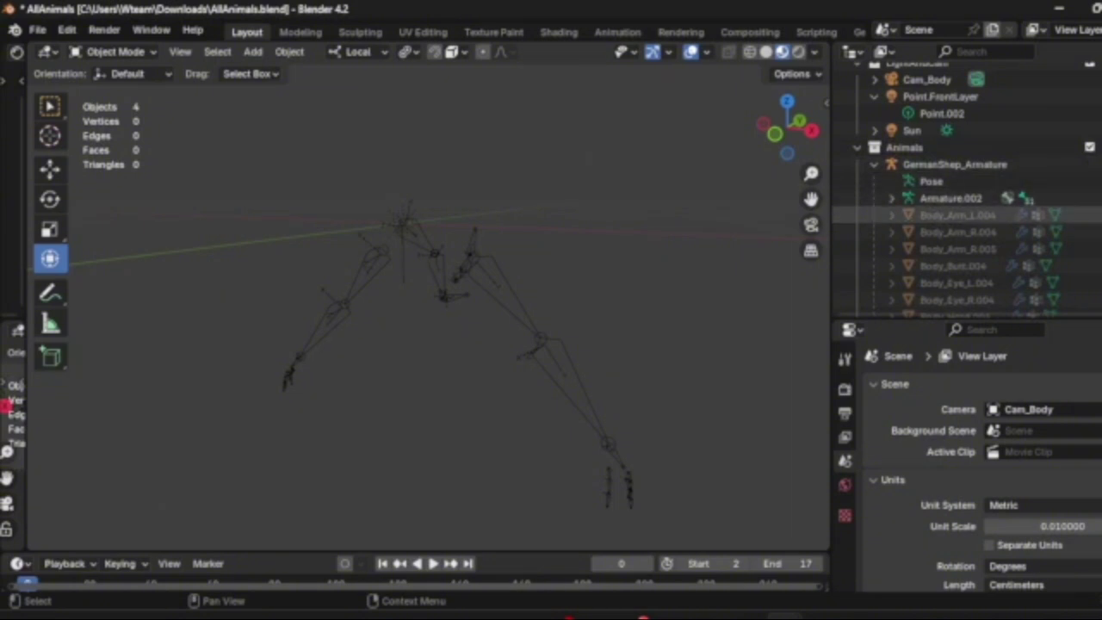
pyautogui.click(1100, 215)
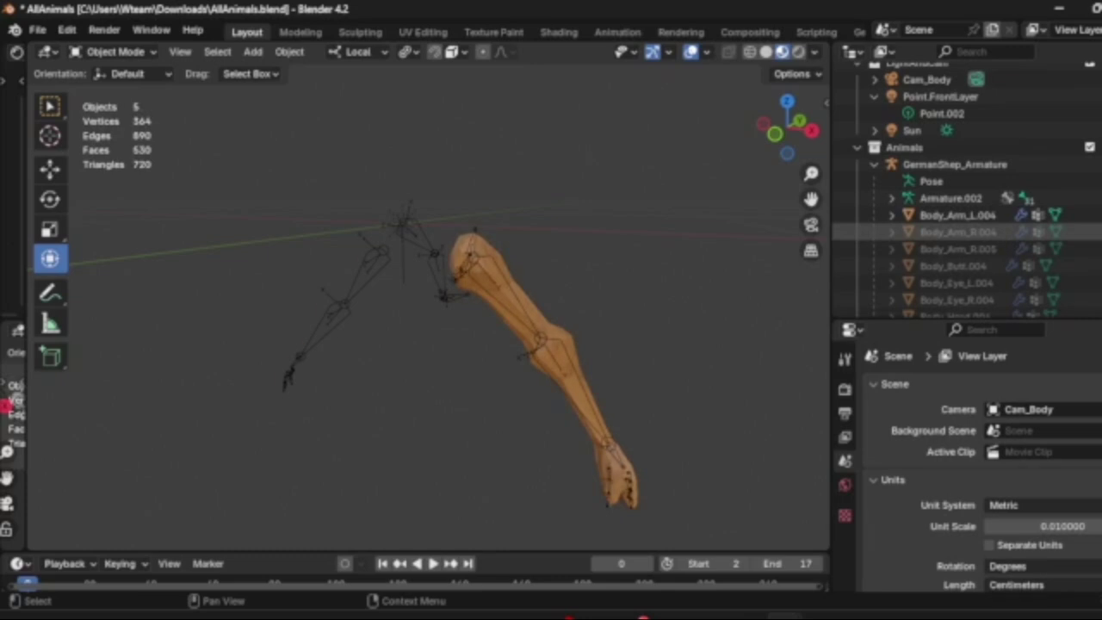
pyautogui.click(1038, 232)
pyautogui.click(1037, 249)
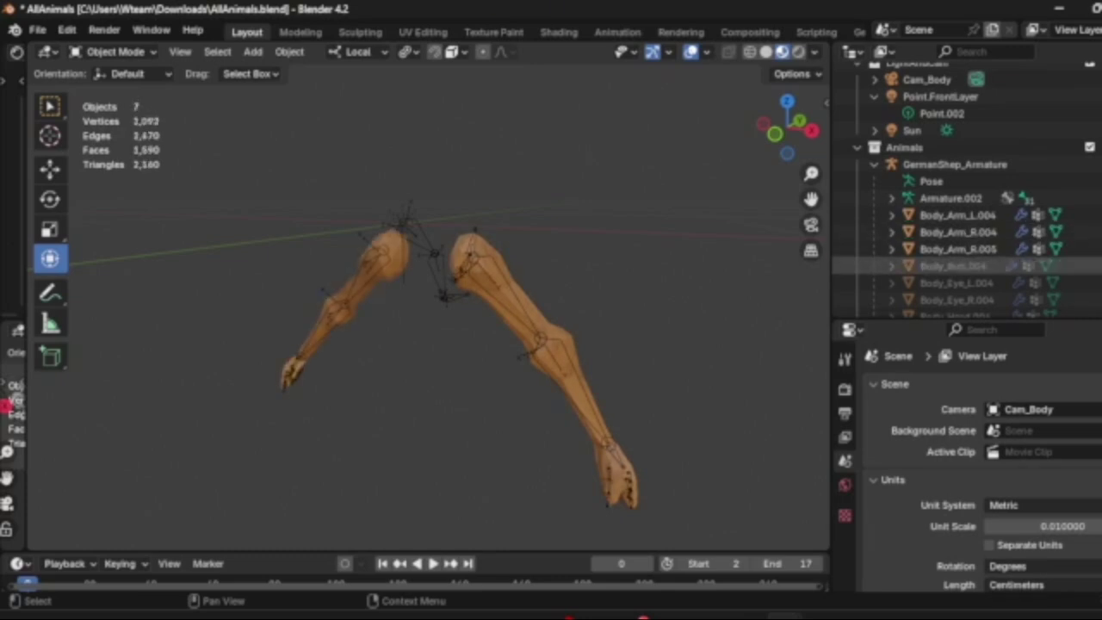
pyautogui.click(1037, 266)
pyautogui.click(1037, 283)
pyautogui.click(1038, 300)
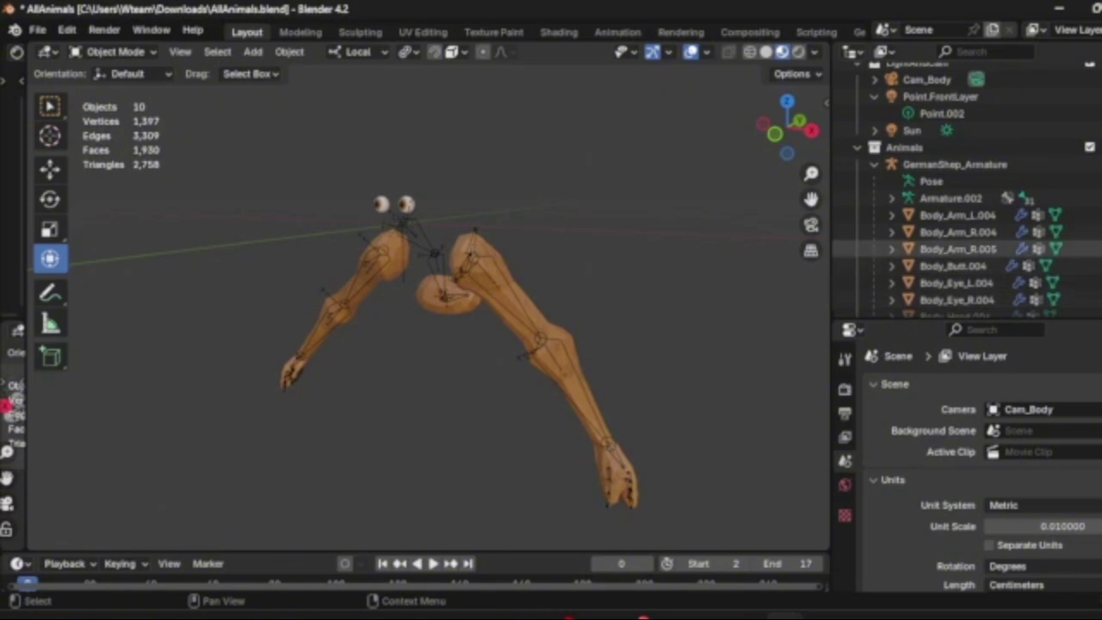
# - Unhide Body_Head.004, Body_Tail.002 and Body_Torso.004 of the German shepherd rig, and collapse its hierarchy
pyautogui.scroll(-3, 965, 249)
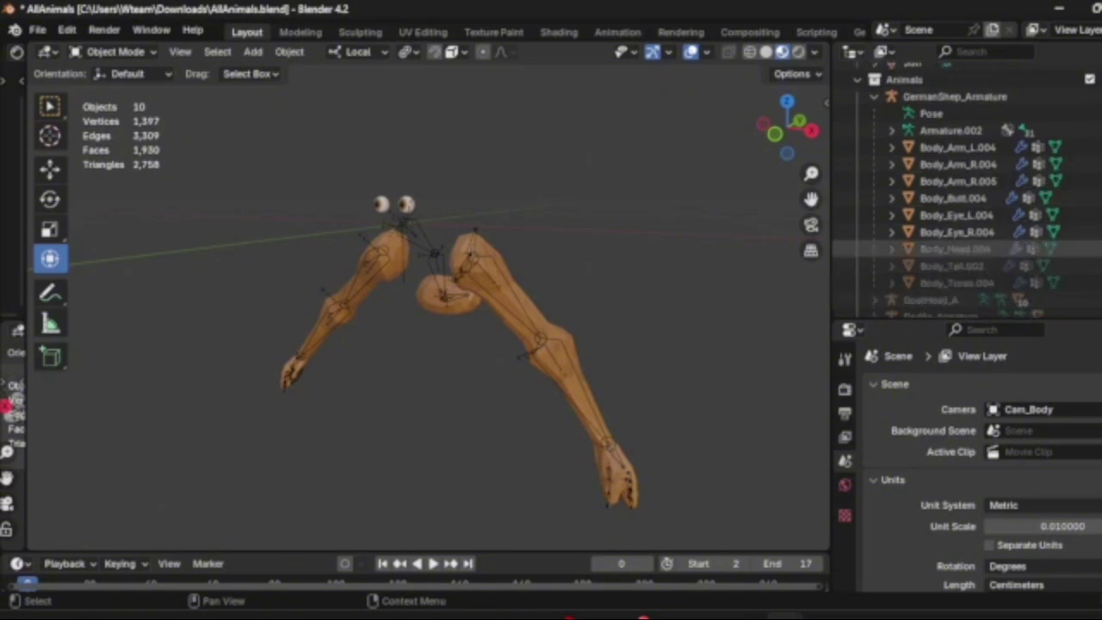
pyautogui.click(1101, 249)
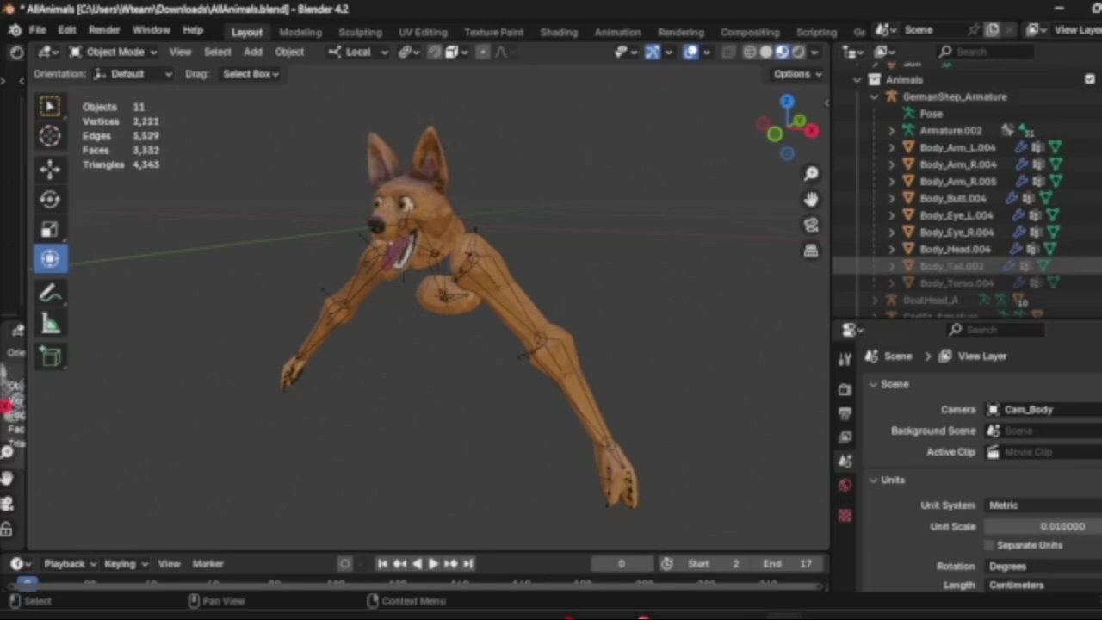
pyautogui.click(1087, 266)
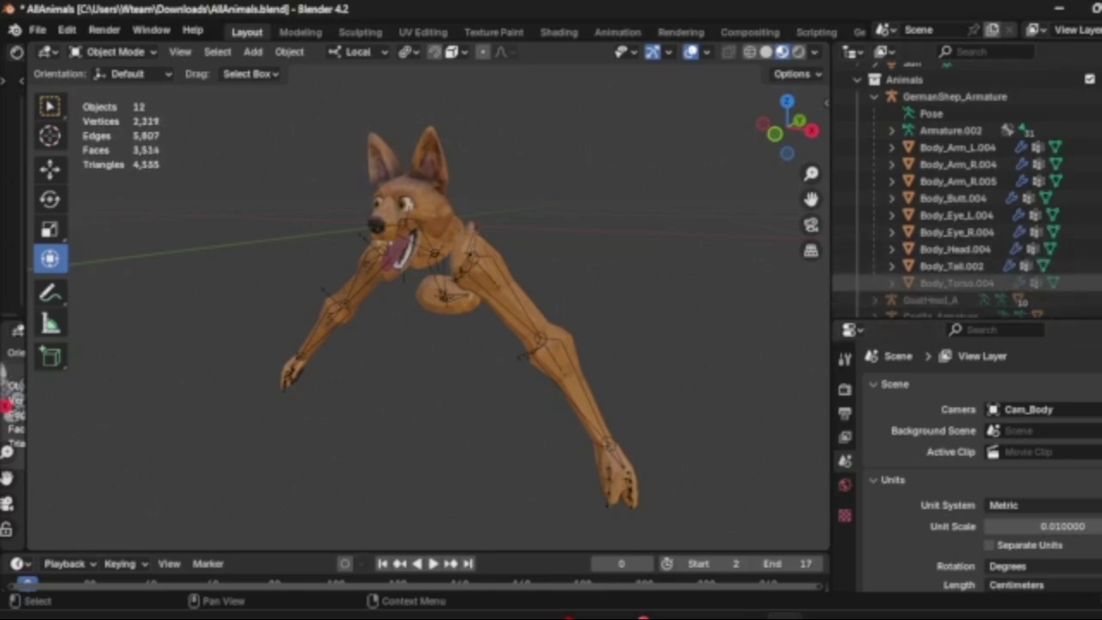
pyautogui.click(1087, 283)
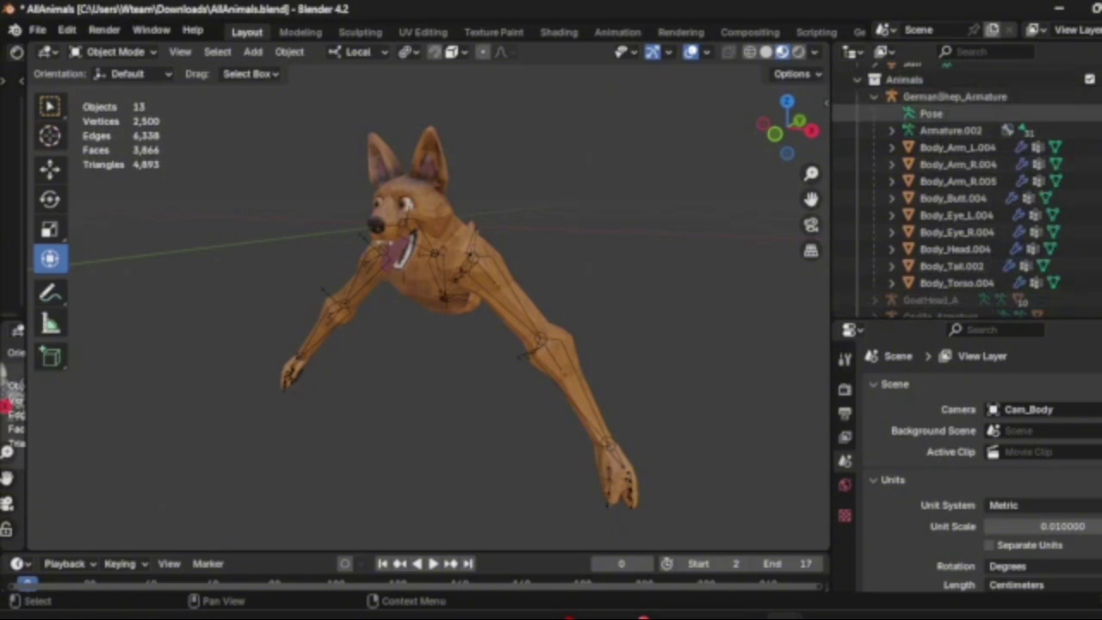
pyautogui.click(875, 97)
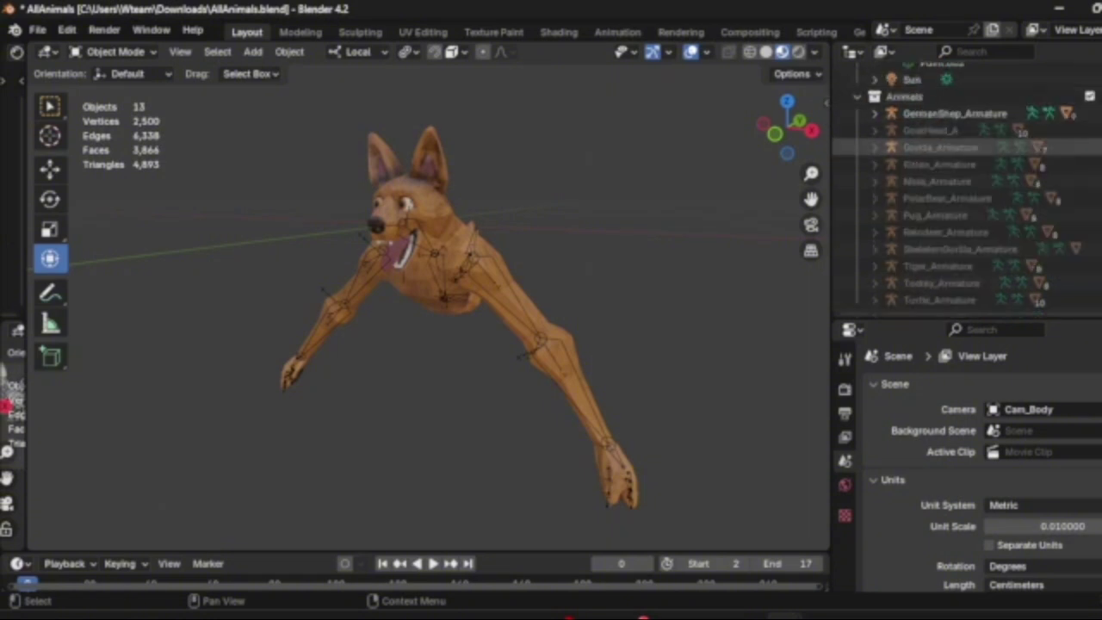
# - Delete the hierarchies of GoatHead_A, Gorilla_Armature, Kitten_Armature and Mole_Armature from the Animals collection
pyautogui.rightClick(932, 130)
pyautogui.click(931, 130)
pyautogui.click(941, 147)
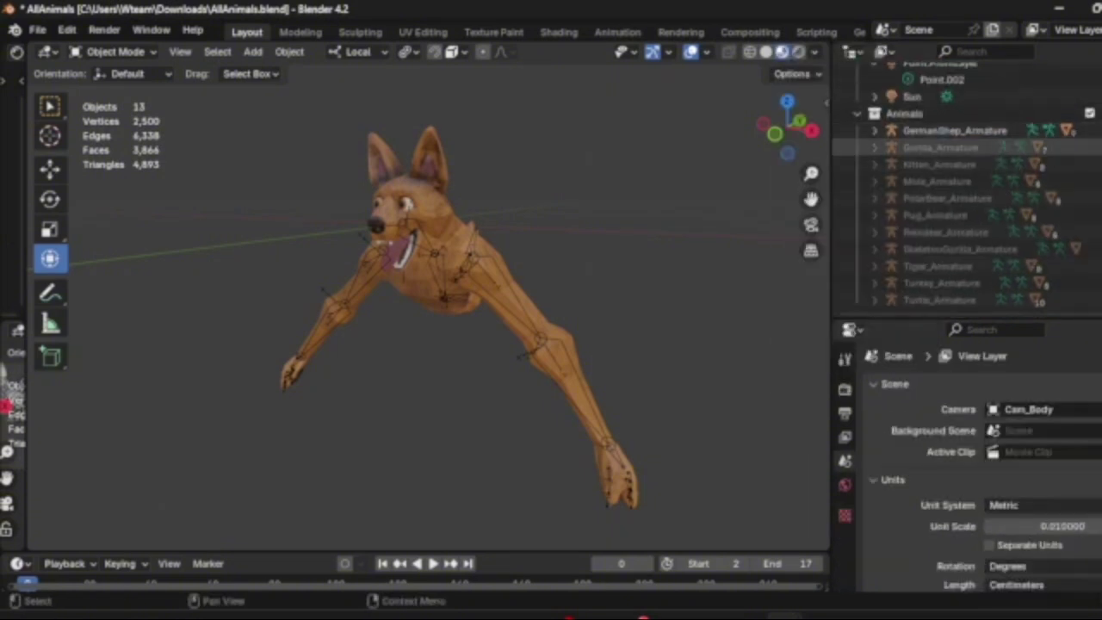
pyautogui.rightClick(861, 148)
pyautogui.click(862, 143)
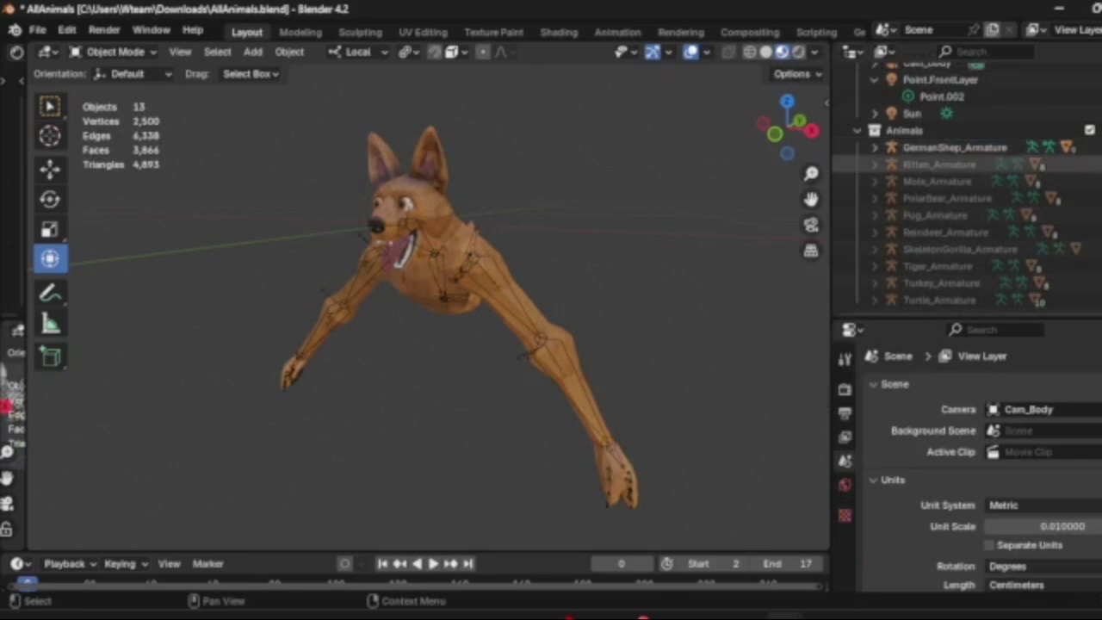
pyautogui.click(937, 181)
pyautogui.rightClick(862, 181)
pyautogui.click(861, 180)
pyautogui.rightClick(930, 181)
pyautogui.click(930, 180)
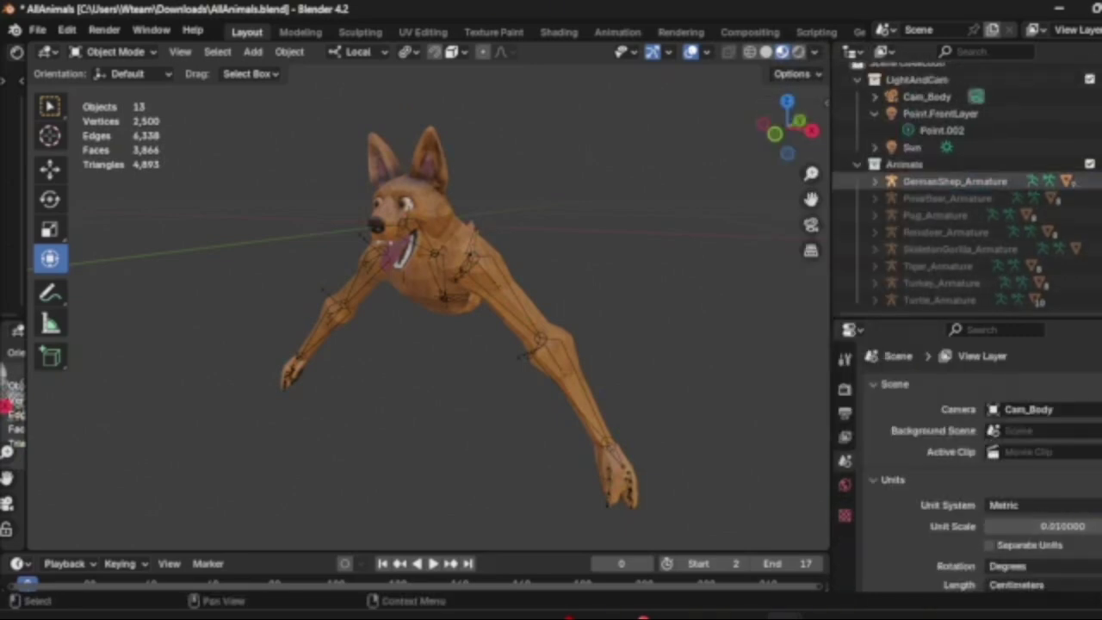
# - Delete the hierarchies of the Reindeer, SkeletonGorilla, Tiger, Turkey and Turtle armatures from the Animals collection
pyautogui.rightClick(935, 245)
pyautogui.click(934, 244)
pyautogui.rightClick(934, 243)
pyautogui.click(934, 243)
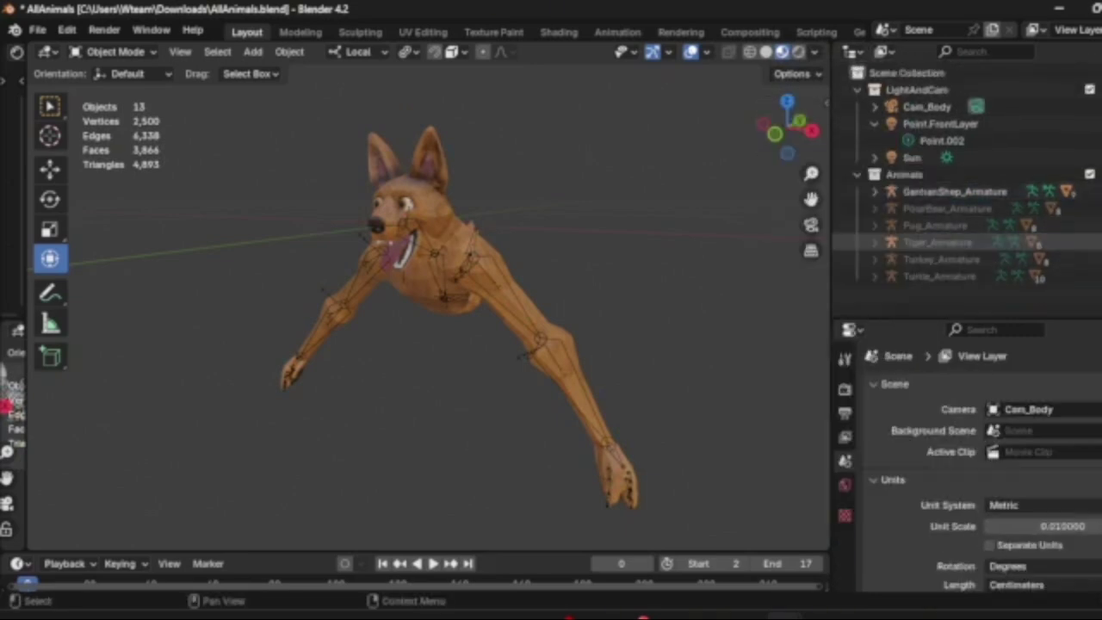
pyautogui.rightClick(934, 243)
pyautogui.click(934, 243)
pyautogui.rightClick(891, 245)
pyautogui.click(890, 245)
pyautogui.rightClick(890, 245)
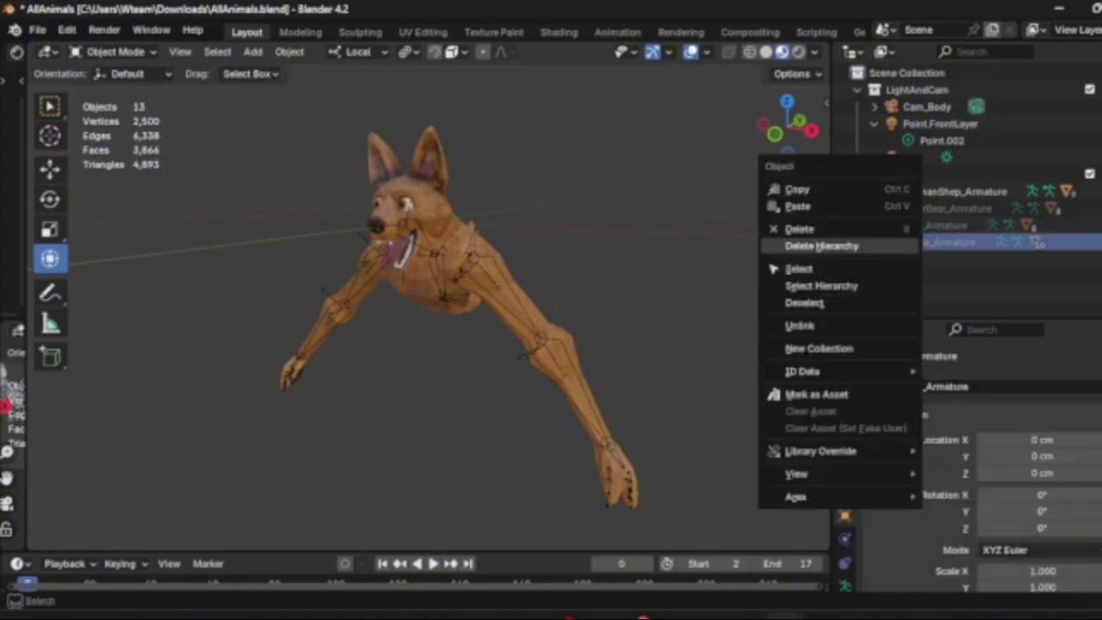
pyautogui.click(891, 244)
# - Delete the hierarchies of the PolarBear and Pug armatures, leaving only GermanShep_Armature in the Animals collection
pyautogui.rightClick(901, 209)
pyautogui.click(901, 210)
pyautogui.rightClick(900, 210)
pyautogui.rightClick(901, 210)
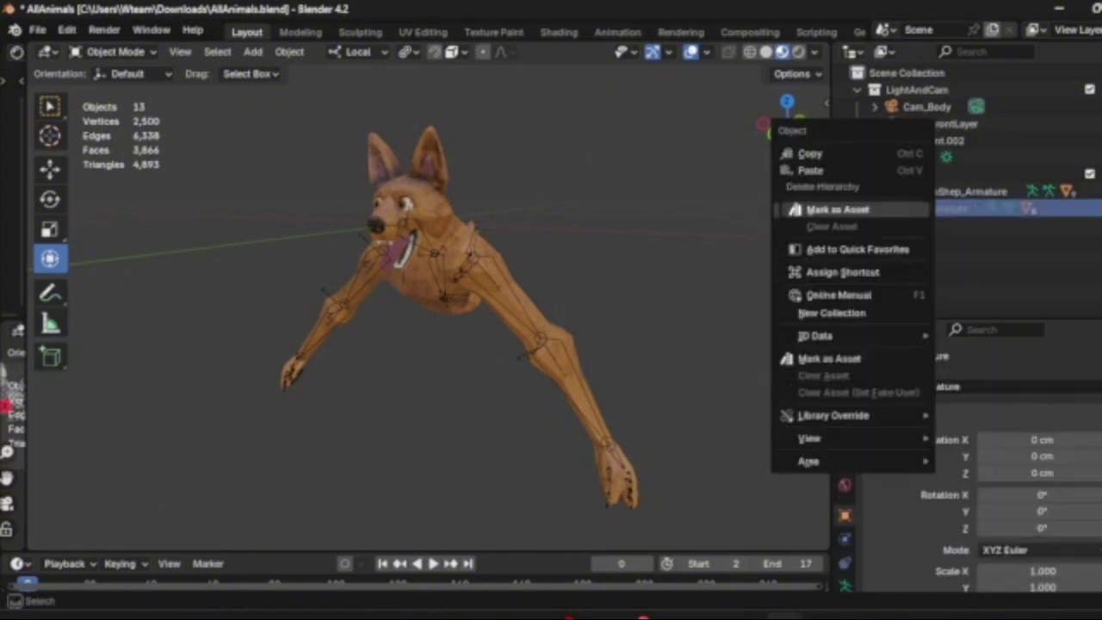
pyautogui.click(901, 209)
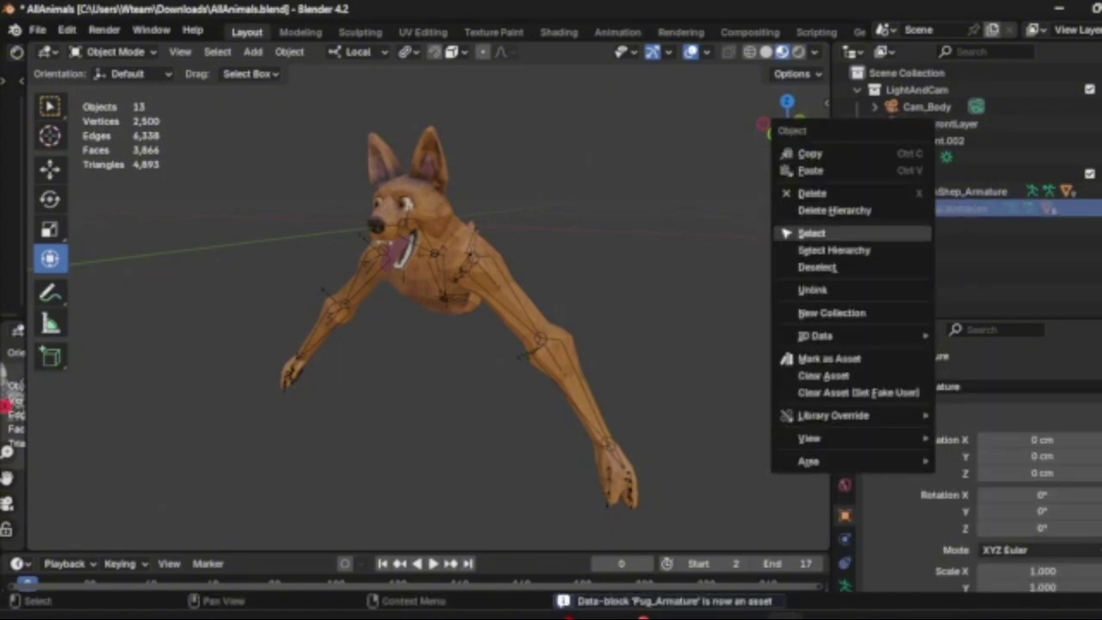
pyautogui.click(861, 210)
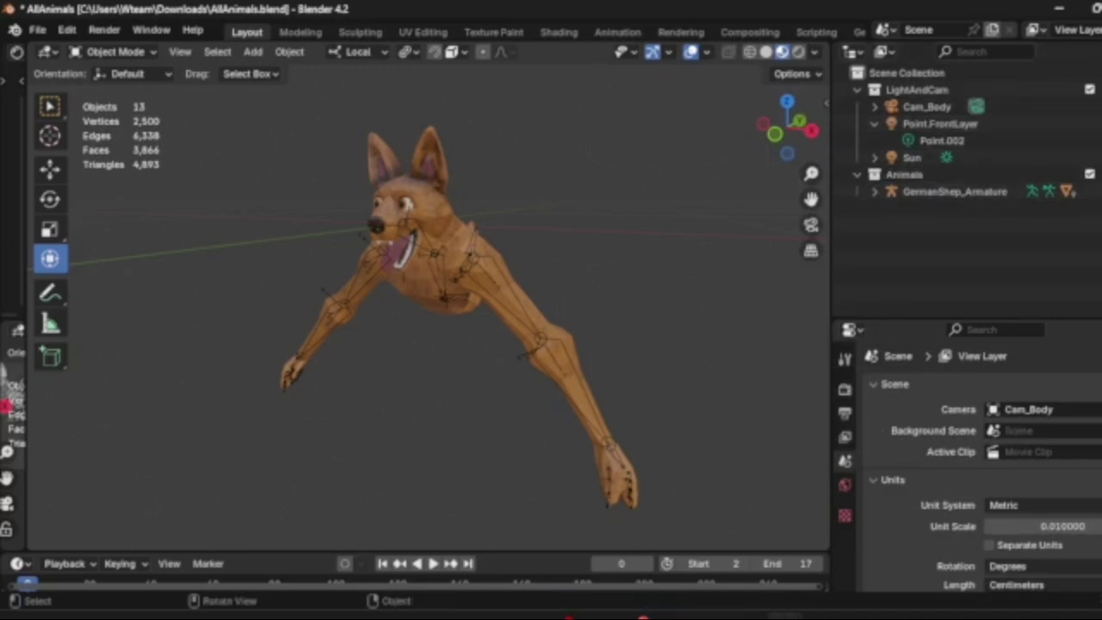
# - Select GermanShep_Armature in the viewport and switch it to Pose Mode
pyautogui.click(811, 225)
pyautogui.click(811, 225)
pyautogui.moveTo(413, 336); pyautogui.dragTo(491, 331, button='middle')
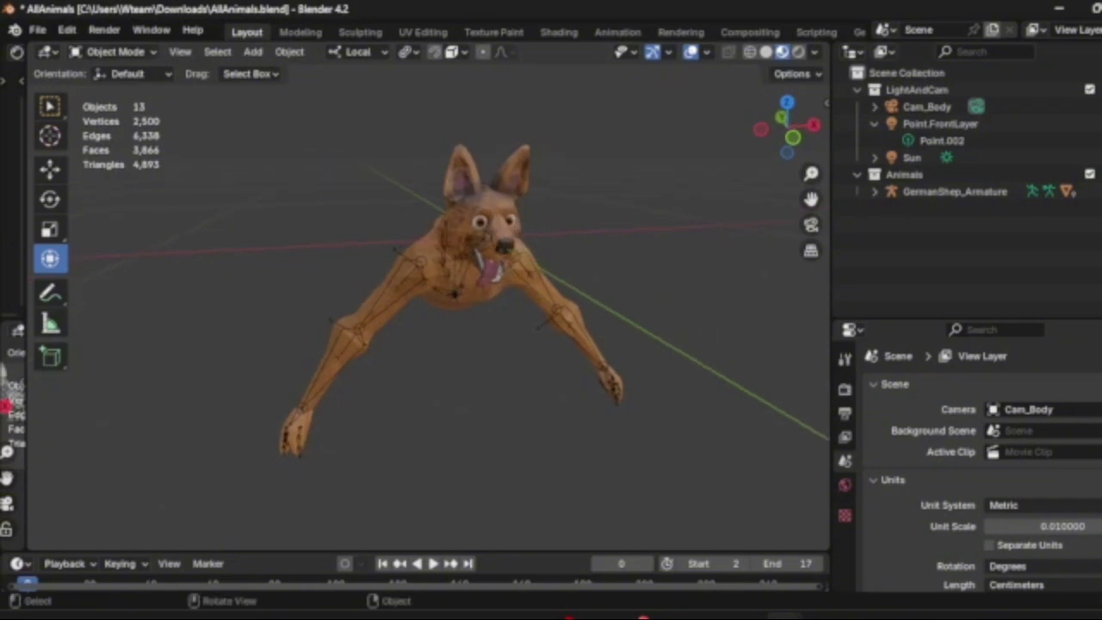
pyautogui.click(455, 293)
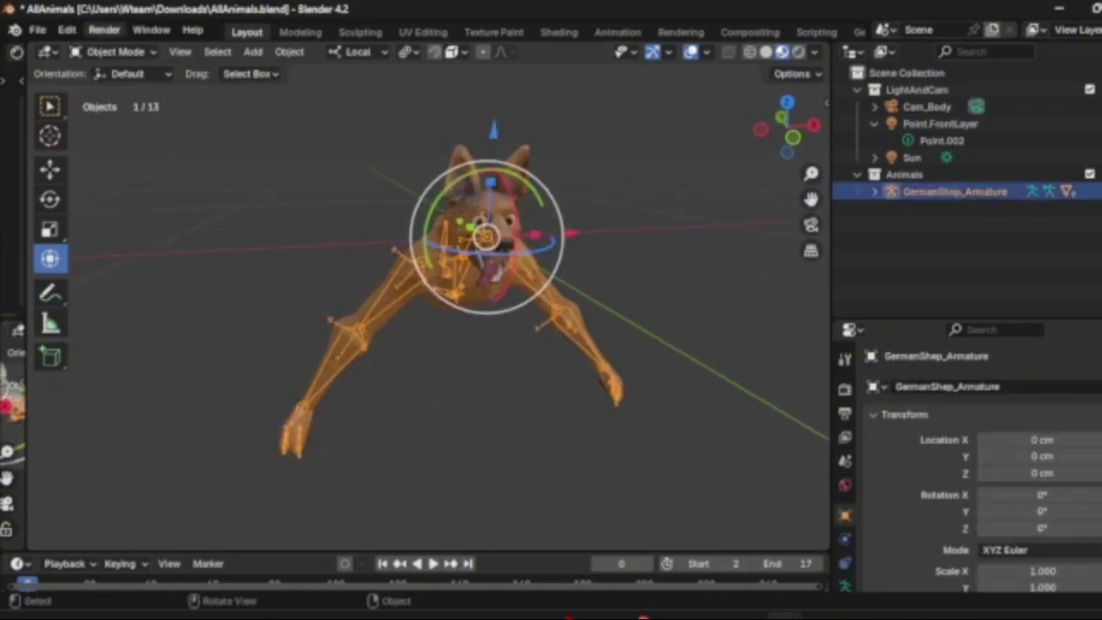
pyautogui.click(115, 51)
pyautogui.click(112, 109)
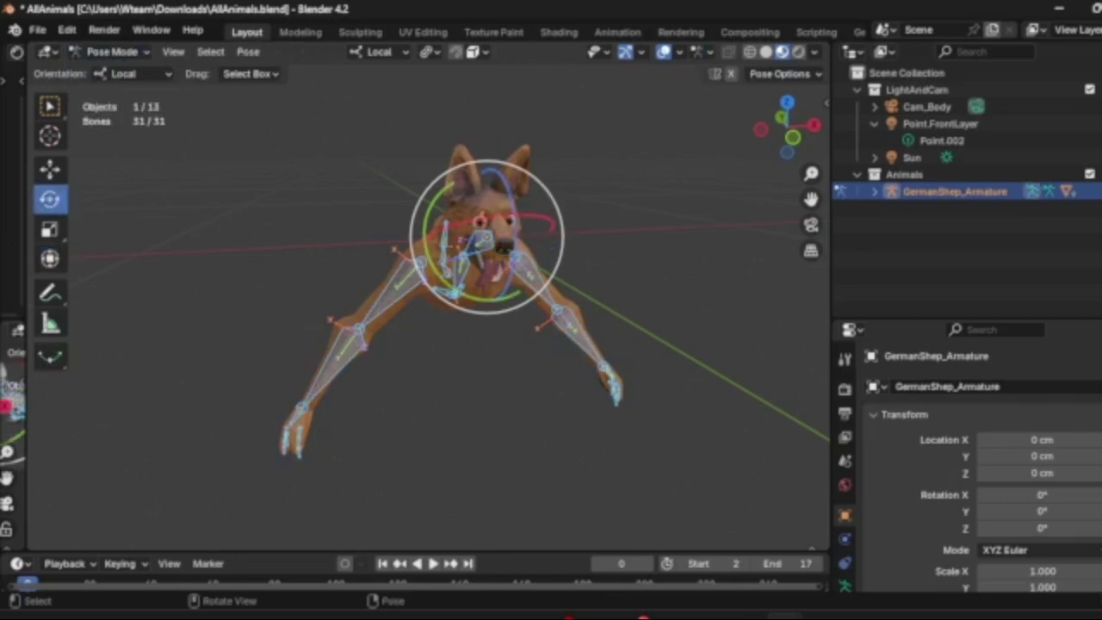
pyautogui.moveTo(483, 345); pyautogui.dragTo(413, 301, button='middle')
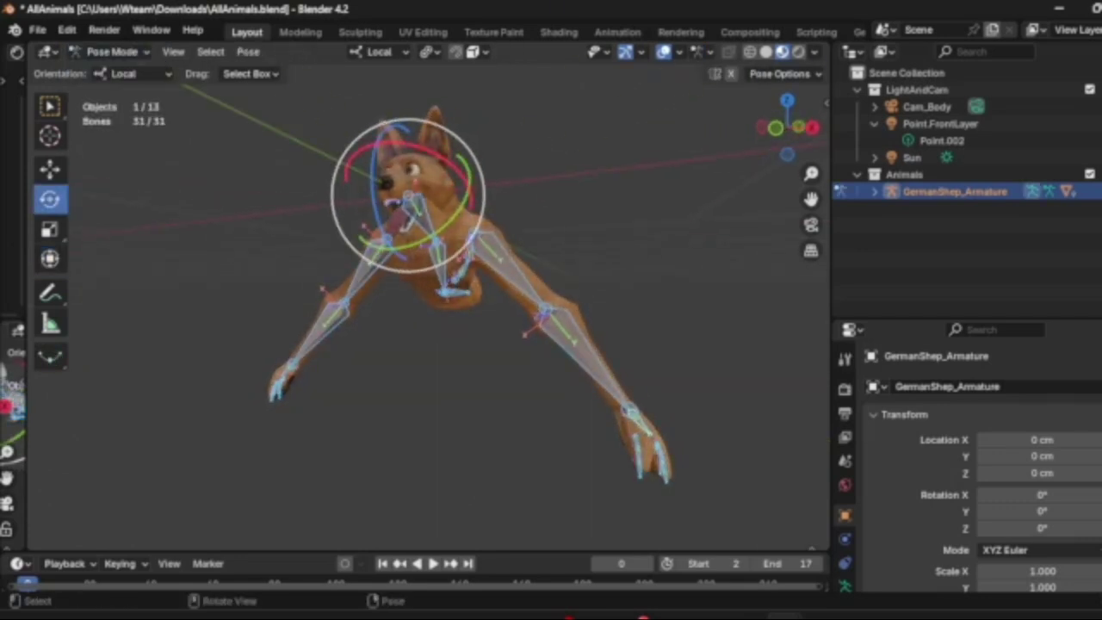
pyautogui.moveTo(429, 149); pyautogui.dragTo(431, 210)
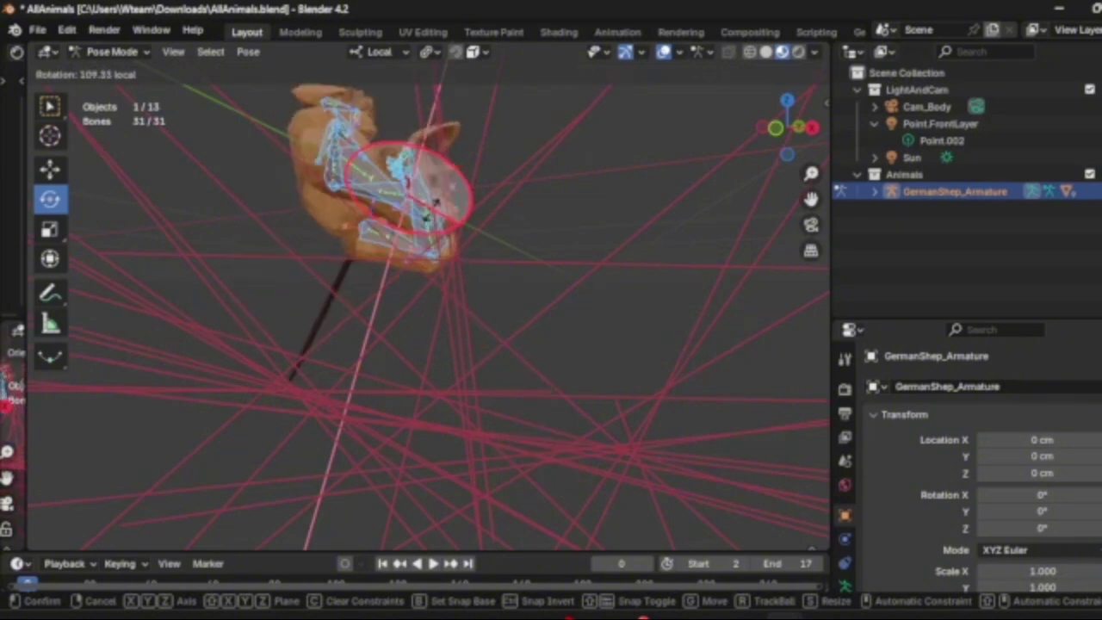
pyautogui.moveTo(289, 379); pyautogui.dragTo(314, 355)
pyautogui.rightClick(314, 355)
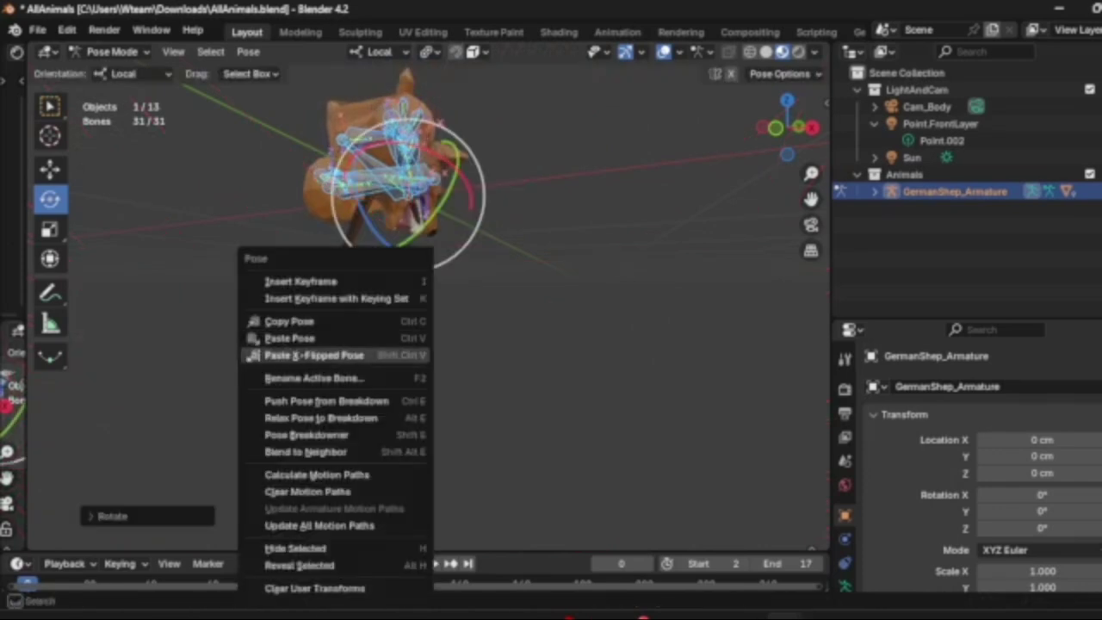
pyautogui.moveTo(482, 344); pyautogui.dragTo(478, 387, button='middle')
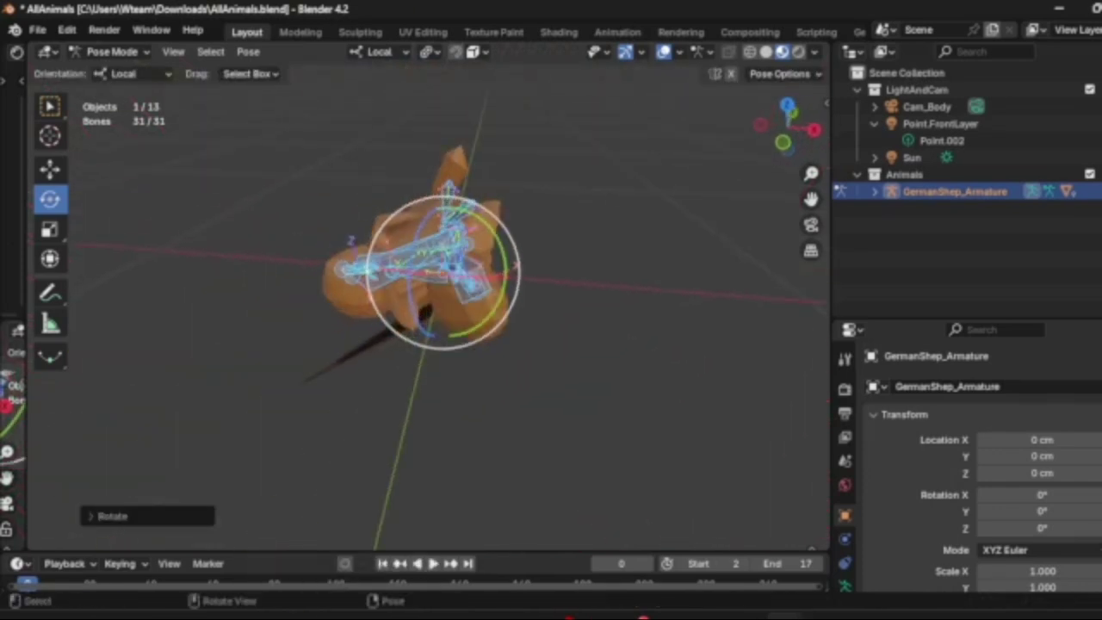
pyautogui.moveTo(508, 277); pyautogui.dragTo(259, 320)
pyautogui.moveTo(263, 323); pyautogui.dragTo(228, 288, button='middle')
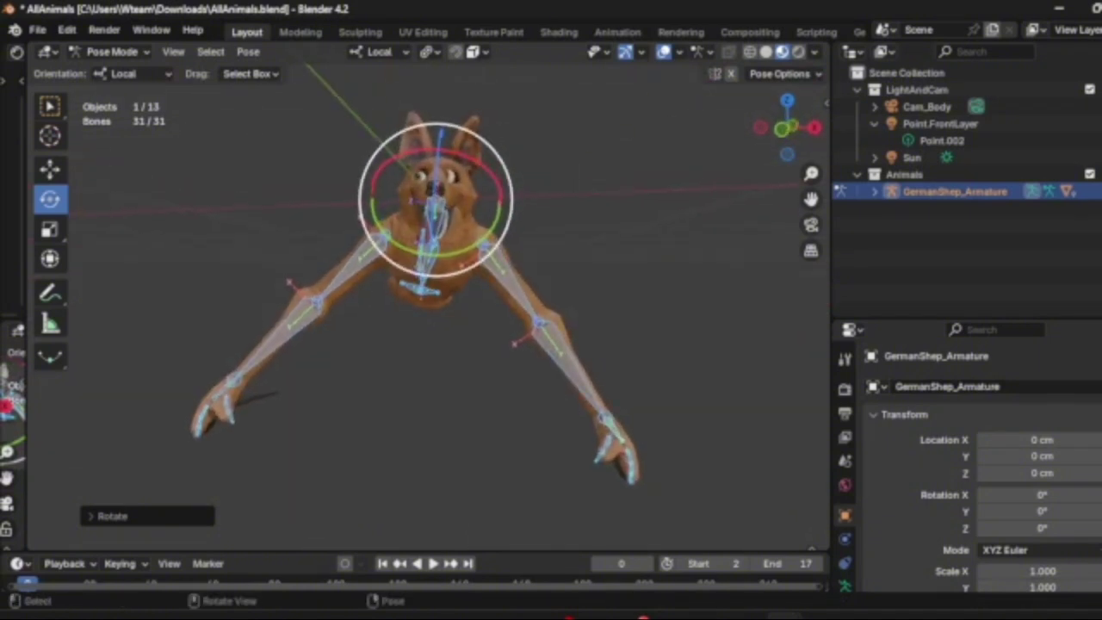
pyautogui.moveTo(465, 158); pyautogui.dragTo(485, 182)
pyautogui.click(615, 212)
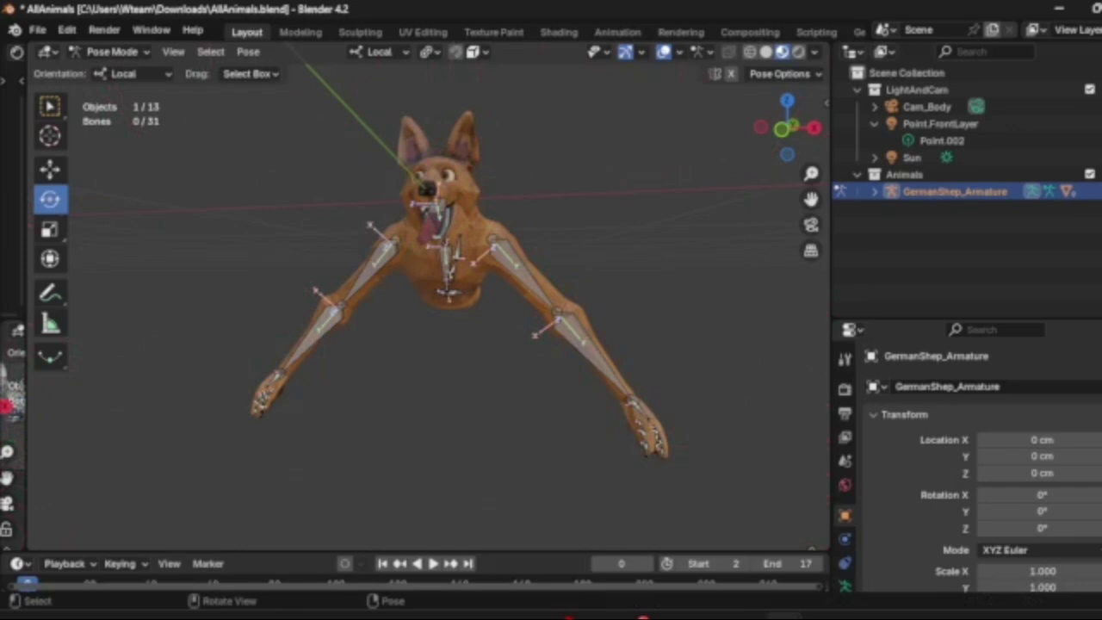
# - Rotate the dog's right forearm bone slightly at the elbow
pyautogui.click(317, 331)
pyautogui.moveTo(317, 295); pyautogui.dragTo(331, 353)
pyautogui.click(49, 170)
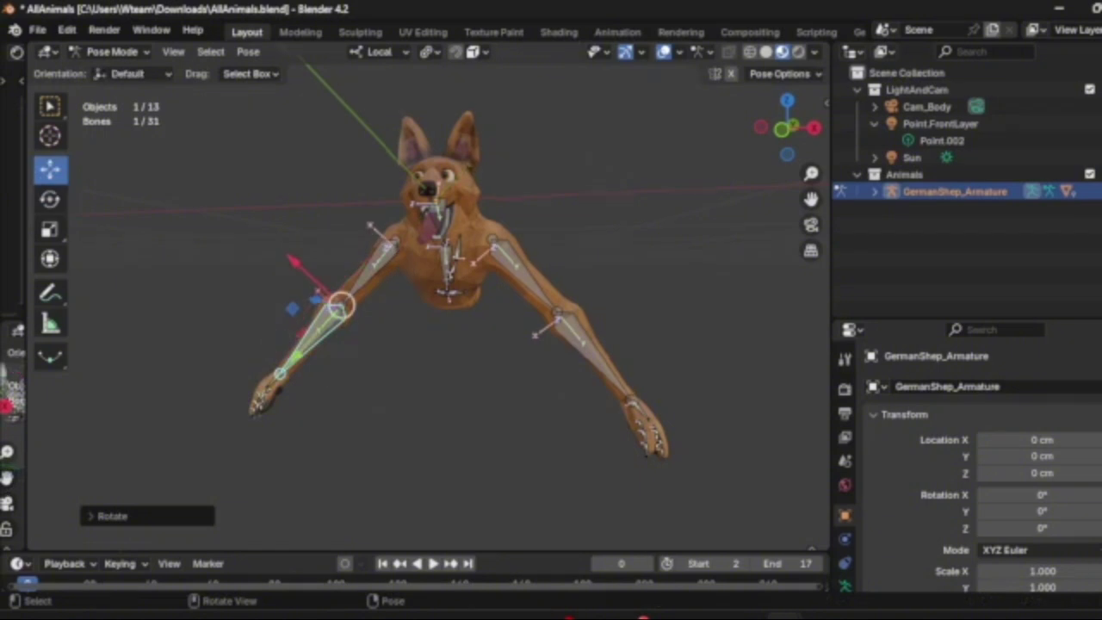
pyautogui.moveTo(342, 303); pyautogui.dragTo(357, 341, button='middle')
# - Shift the right upper-arm bone slightly, then rotate it freely and about its local Z axis to raise the arm
pyautogui.moveTo(383, 303); pyautogui.dragTo(280, 200)
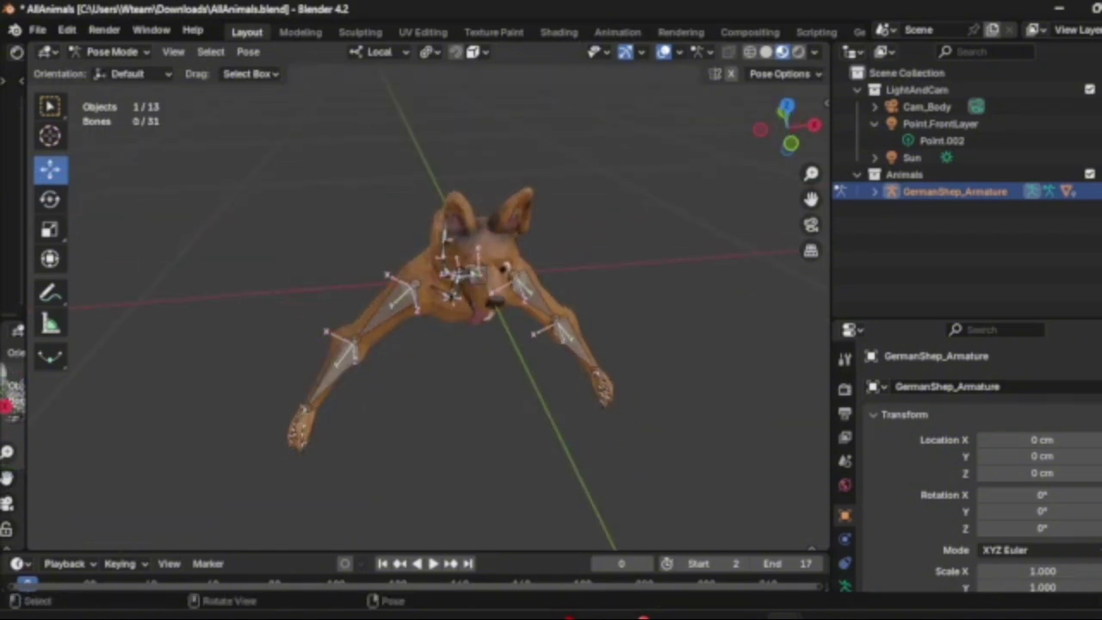
pyautogui.moveTo(394, 326); pyautogui.dragTo(370, 328)
pyautogui.click(387, 309)
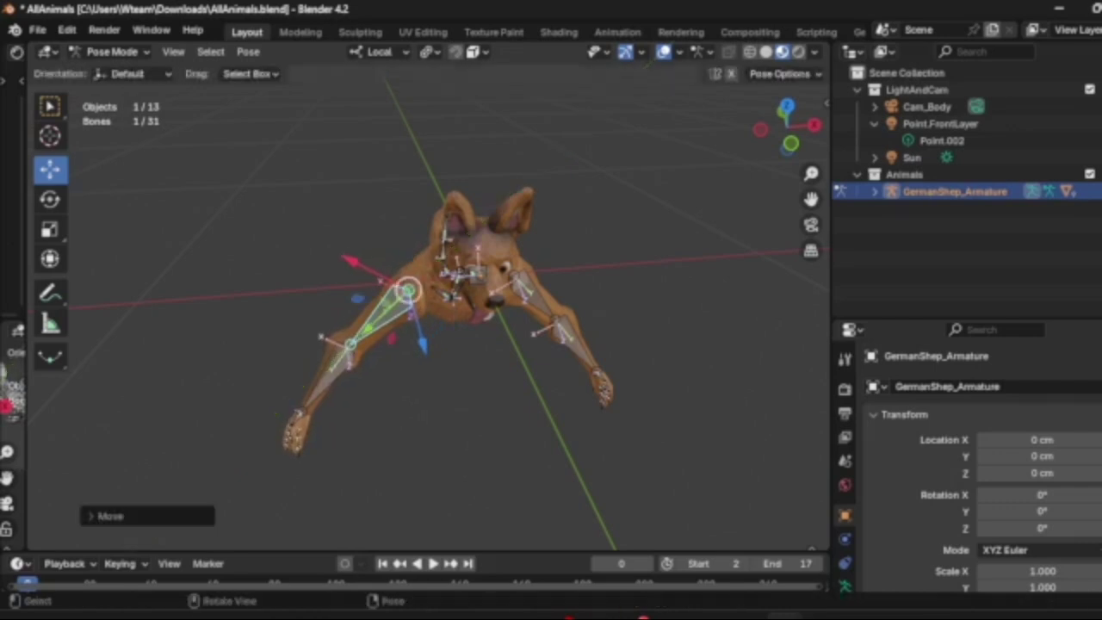
pyautogui.hotkey('shift', 'space')
pyautogui.press('r')
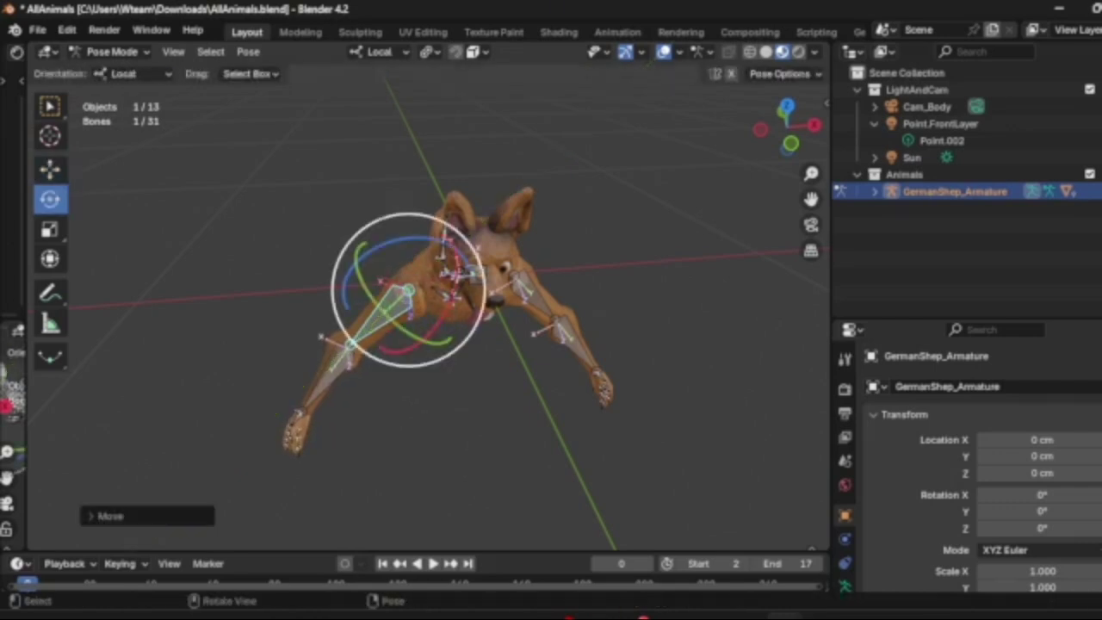
pyautogui.press('r')
pyautogui.press('r')
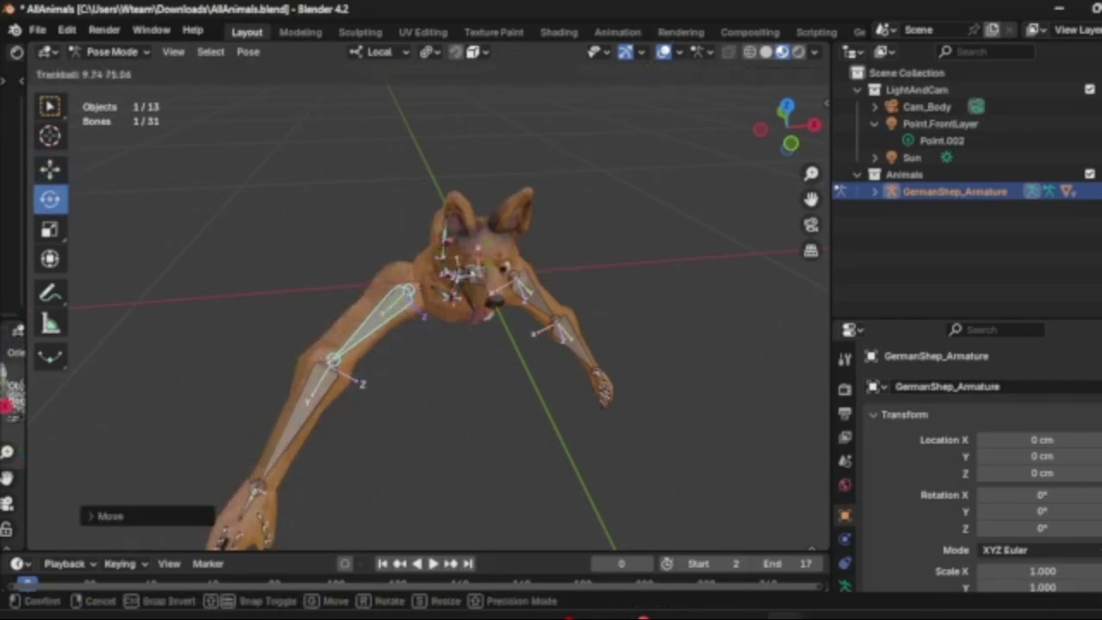
pyautogui.press('Return')
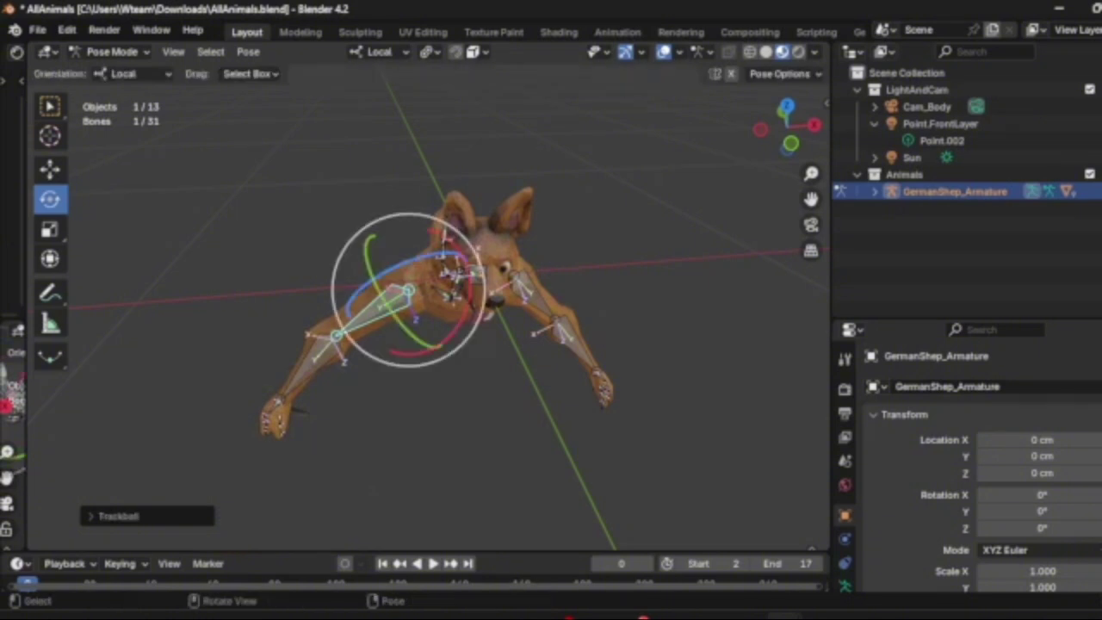
pyautogui.press('r')
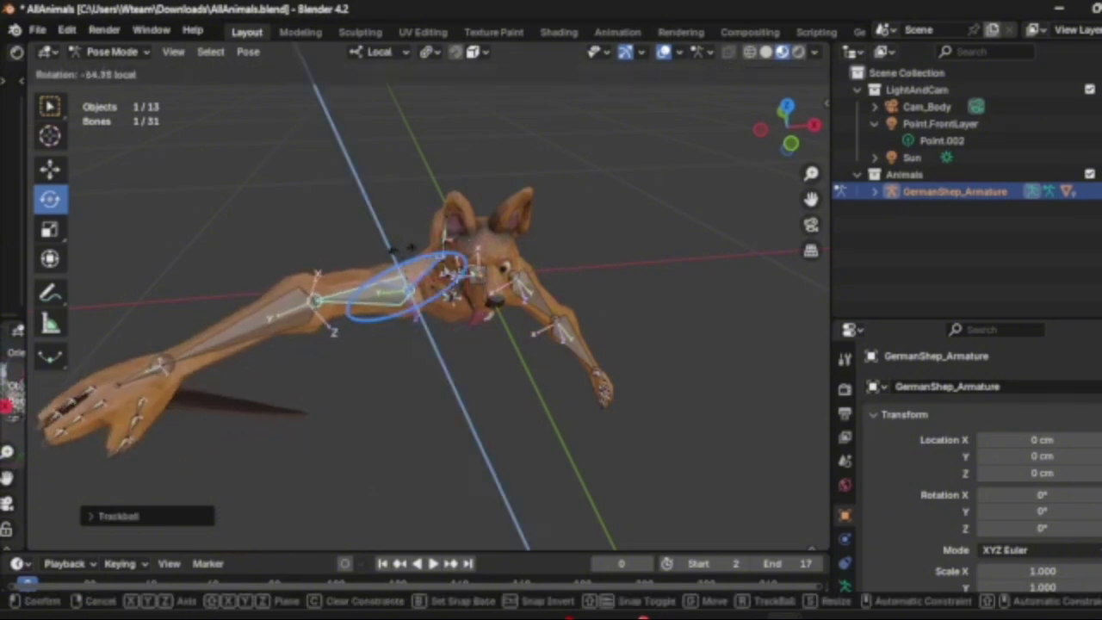
pyautogui.press('Return')
# - Twist the raised right forearm bone about its local Y axis to turn the paw over
pyautogui.moveTo(413, 310); pyautogui.dragTo(444, 263, button='middle')
pyautogui.click(332, 133)
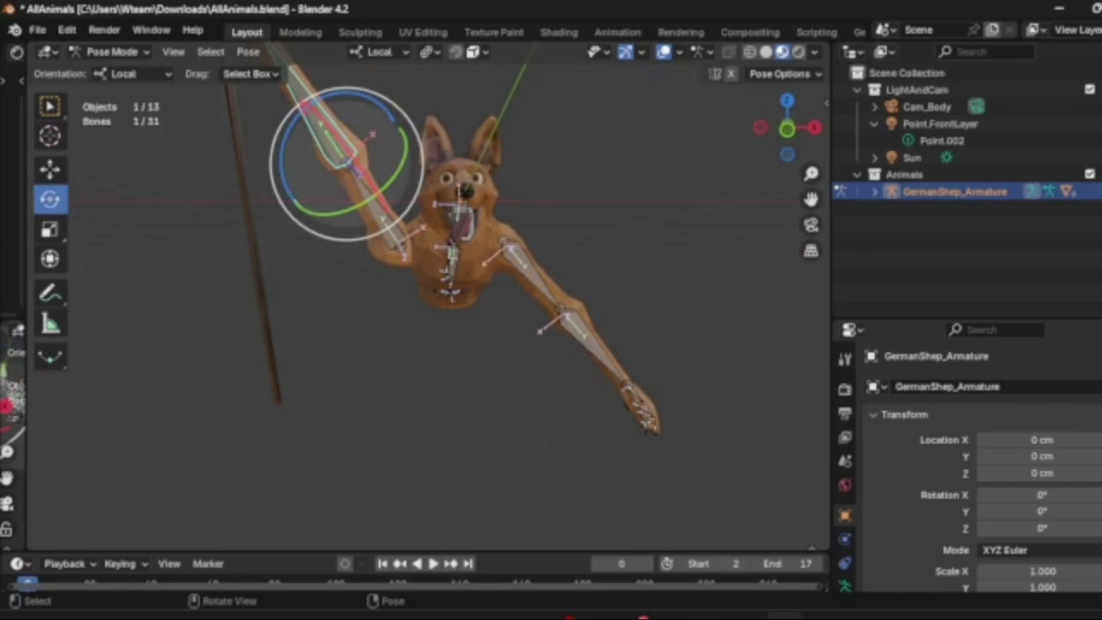
pyautogui.moveTo(332, 133); pyautogui.dragTo(343, 136, button='middle')
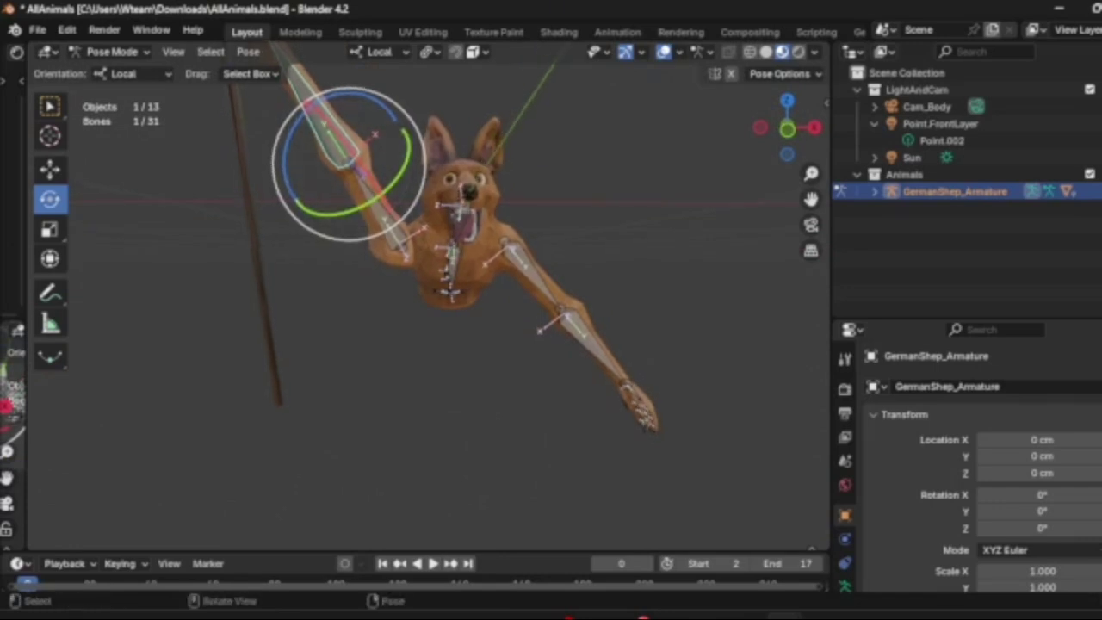
pyautogui.moveTo(394, 181)
pyautogui.mouseDown()
pyautogui.moveTo(424, 195)
pyautogui.moveTo(374, 172)
pyautogui.mouseUp()
pyautogui.moveTo(375, 172); pyautogui.dragTo(350, 219, button='middle')
pyautogui.scroll(-1, 350, 220)
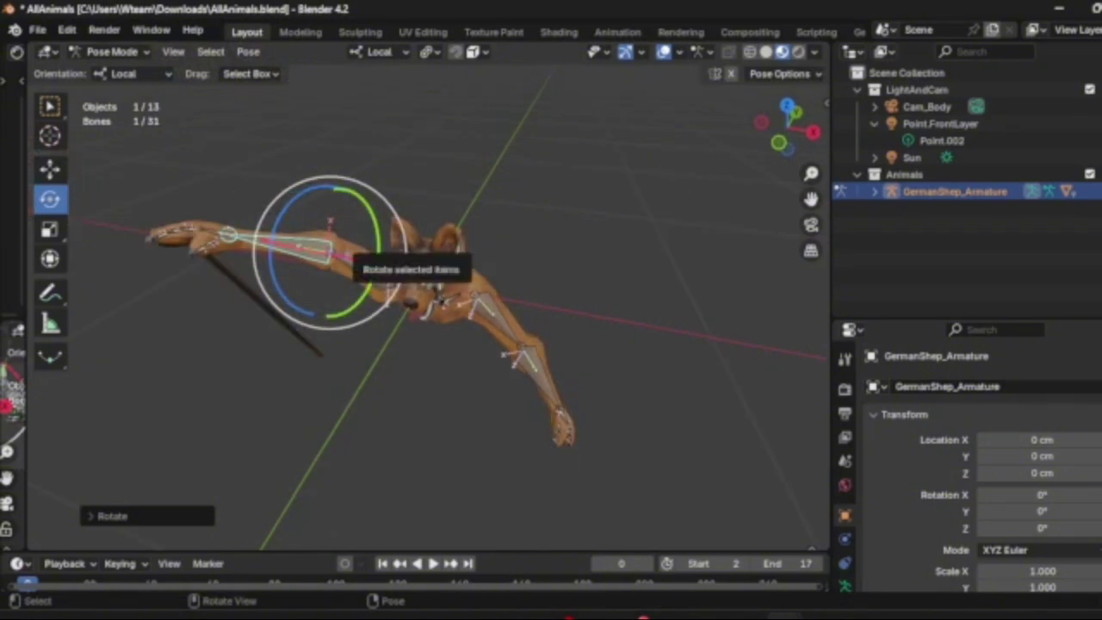
pyautogui.moveTo(372, 250); pyautogui.dragTo(287, 166)
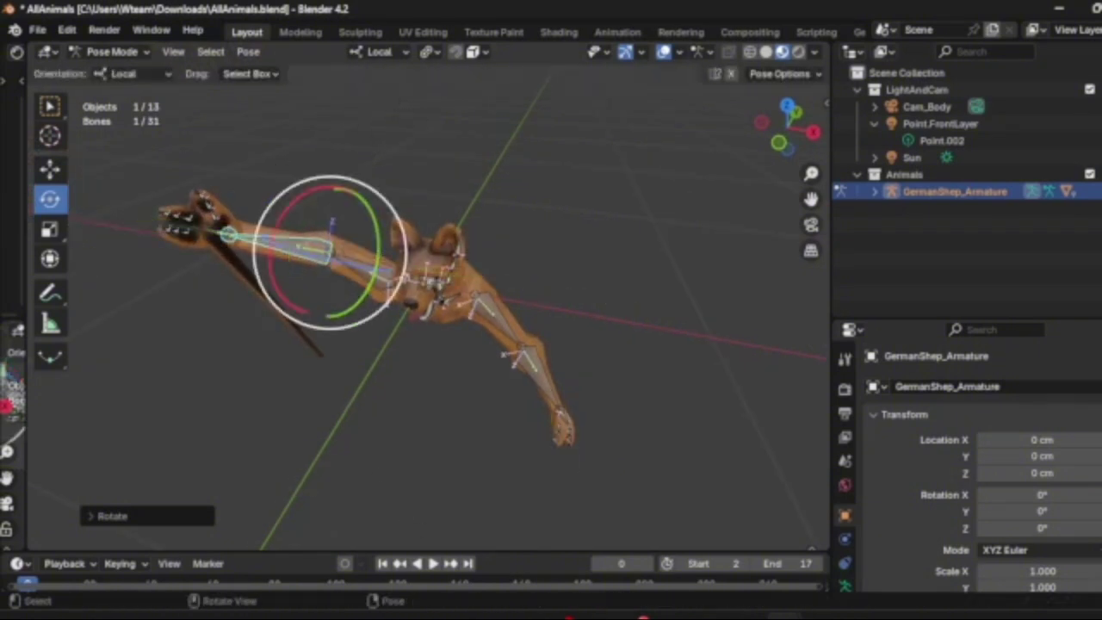
# - Bend the right forearm bone at the elbow so it folds back over the dog's head
pyautogui.click(287, 165)
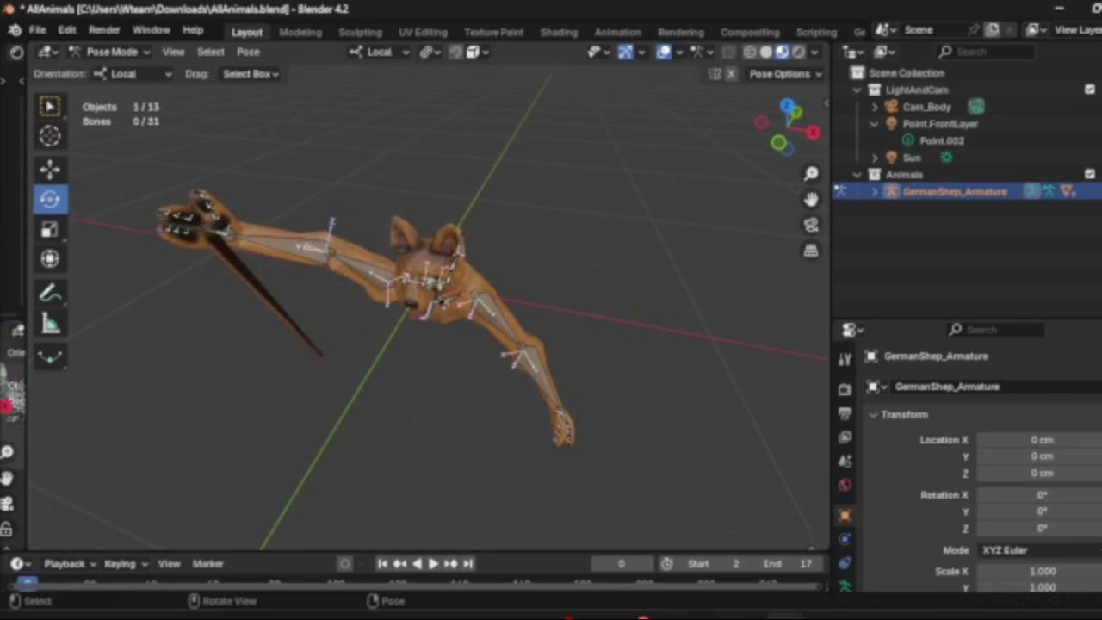
pyautogui.click(199, 195)
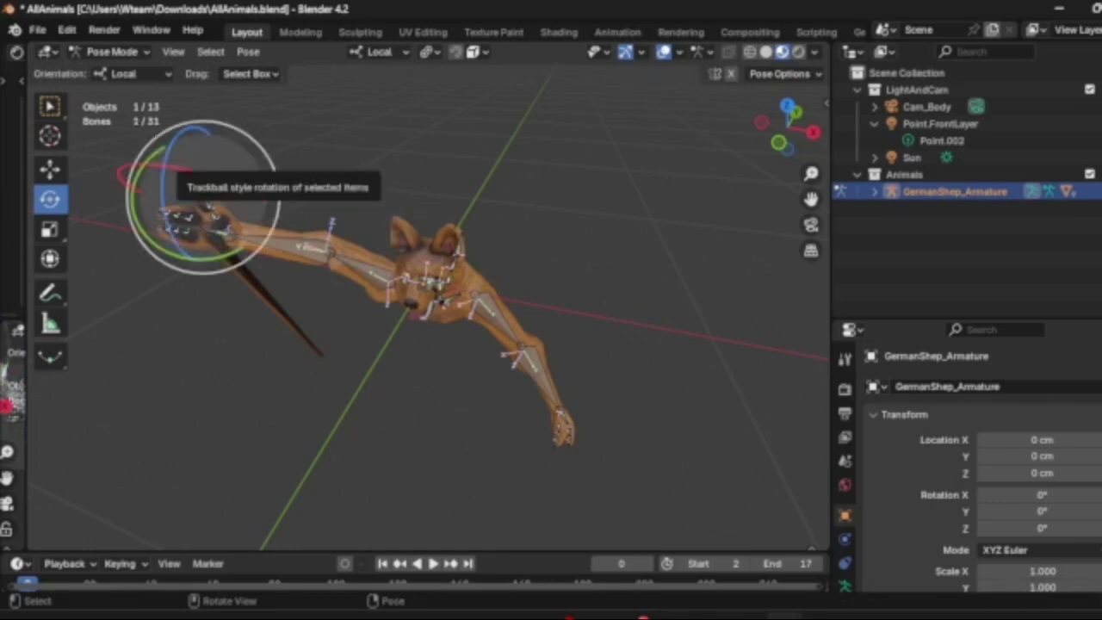
pyautogui.click(299, 247)
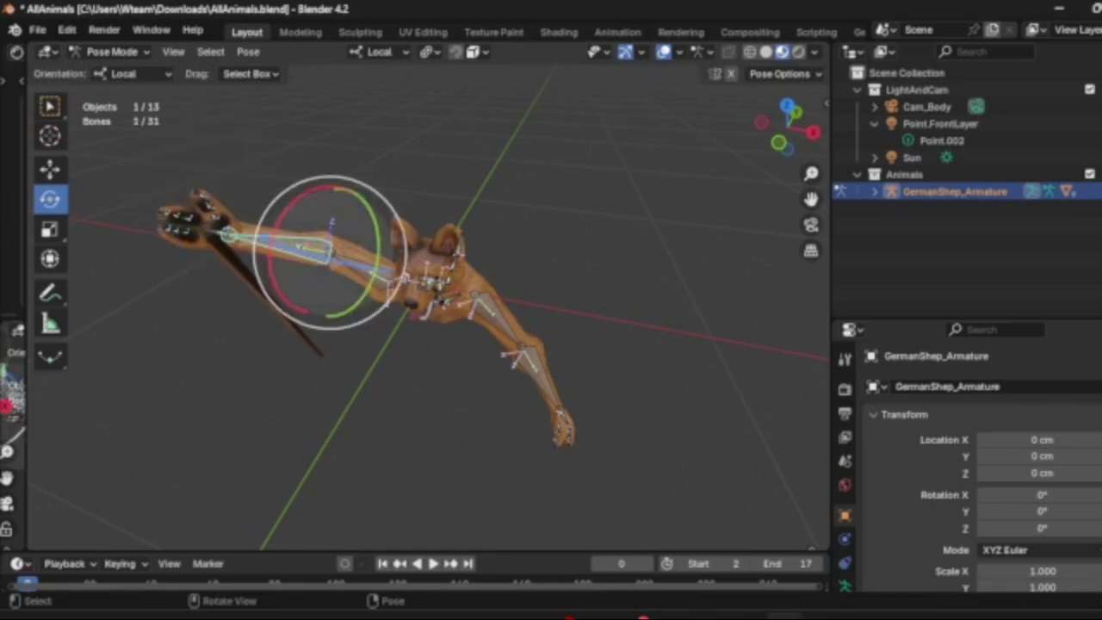
pyautogui.moveTo(299, 246); pyautogui.dragTo(420, 278)
pyautogui.moveTo(420, 277); pyautogui.dragTo(431, 243, button='middle')
pyautogui.moveTo(413, 344); pyautogui.dragTo(447, 327, button='middle')
# - Swing the right upper-arm bone outward from the shoulder and rotate the forearm so the paw comes toward the face
pyautogui.click(409, 215)
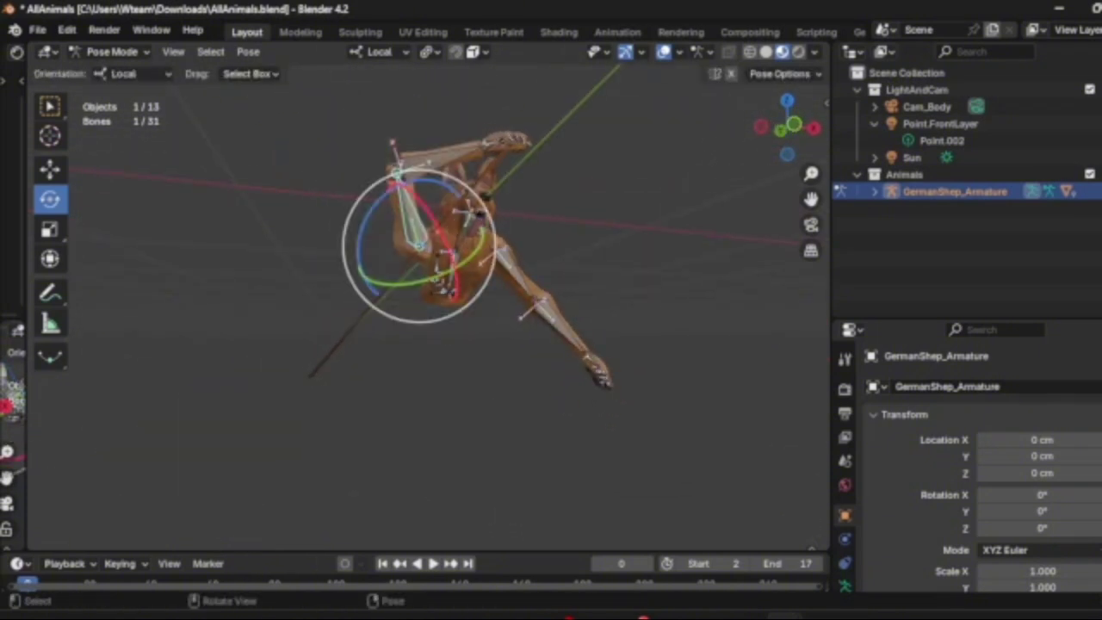
pyautogui.moveTo(405, 192); pyautogui.dragTo(362, 237)
pyautogui.click(375, 176)
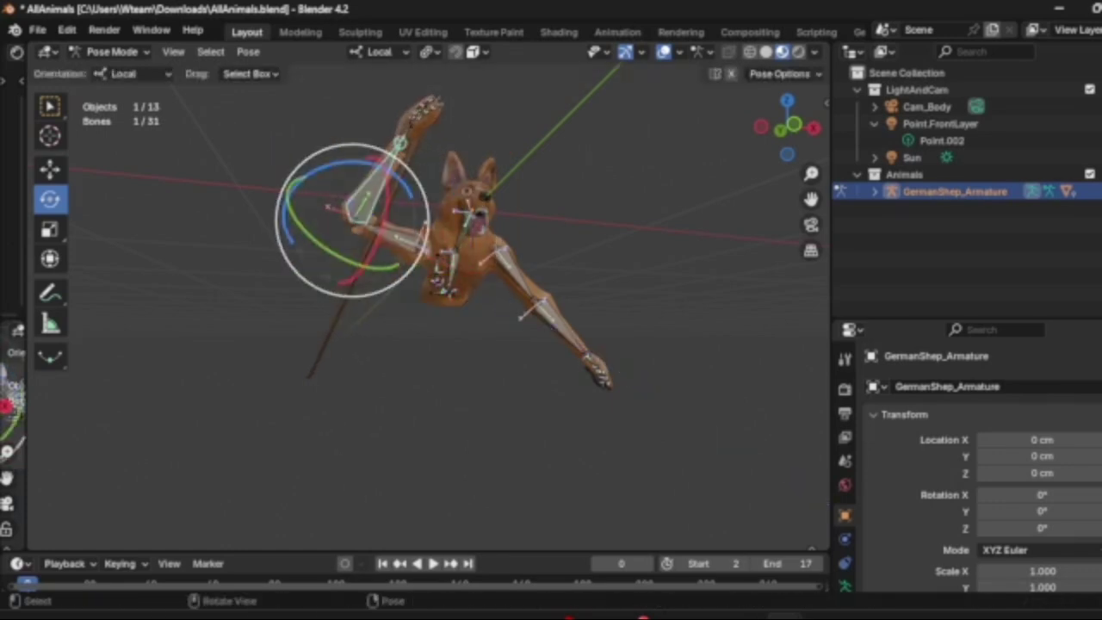
pyautogui.moveTo(334, 164); pyautogui.dragTo(366, 179)
pyautogui.moveTo(368, 184); pyautogui.dragTo(320, 222, button='middle')
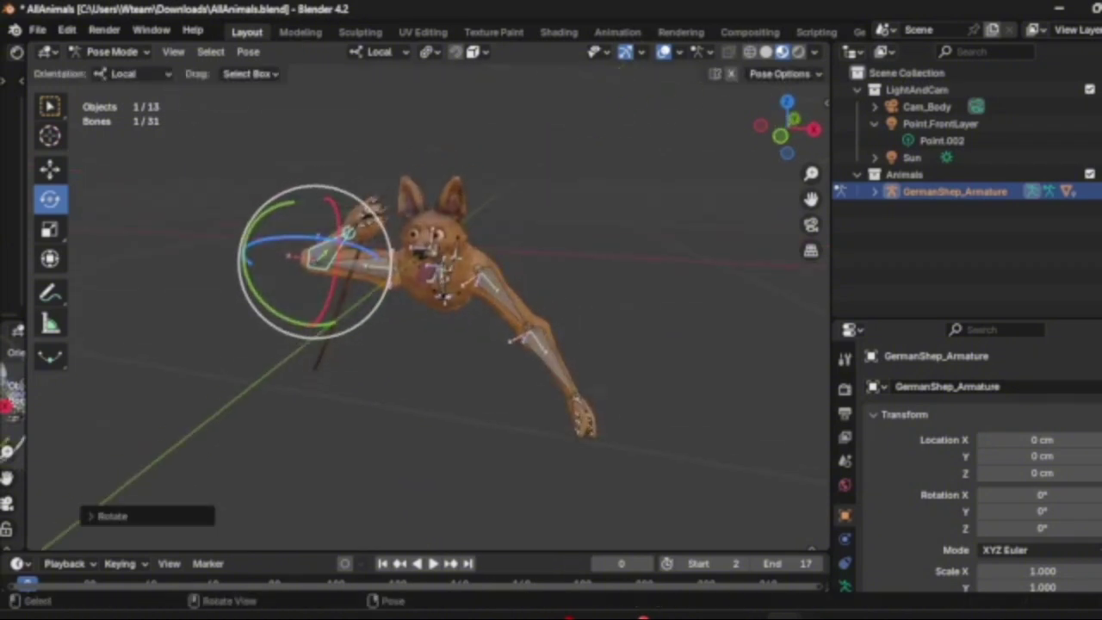
pyautogui.moveTo(327, 238); pyautogui.dragTo(312, 221)
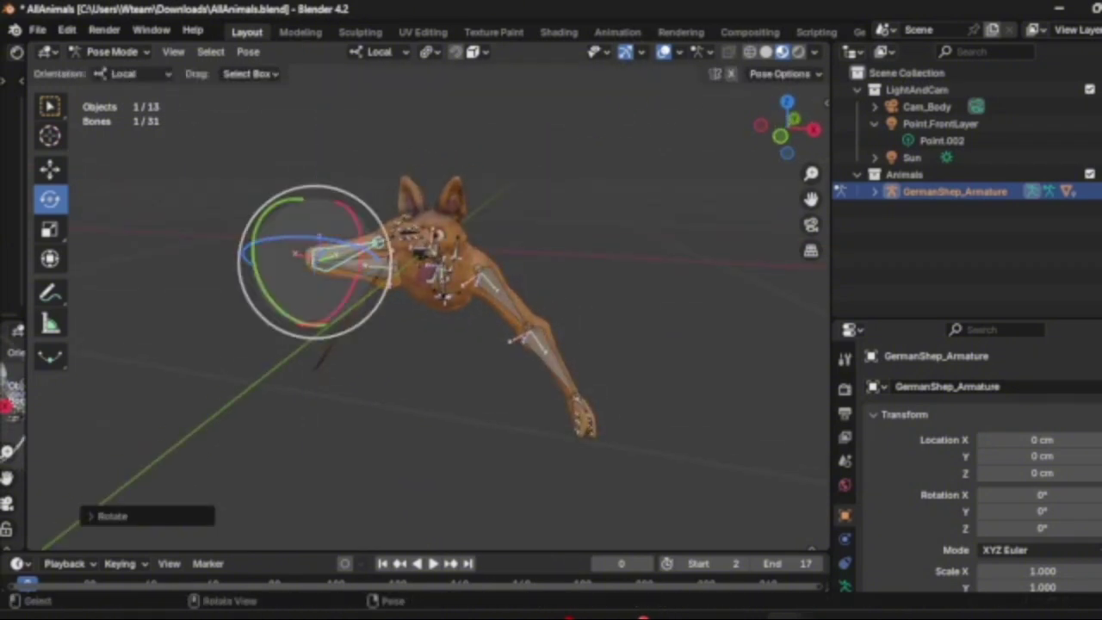
# - Rotate the right forearm bone about its local Z axis so the paw sits beside the ear in a salute
pyautogui.click(332, 172)
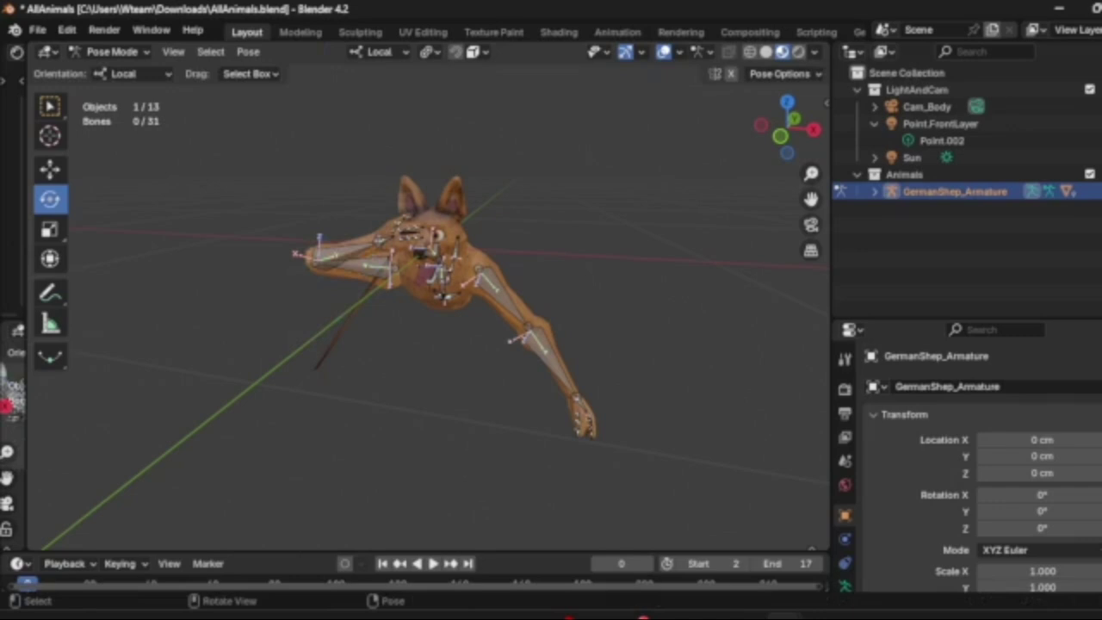
pyautogui.click(343, 253)
pyautogui.moveTo(267, 291); pyautogui.dragTo(235, 276)
pyautogui.click(50, 170)
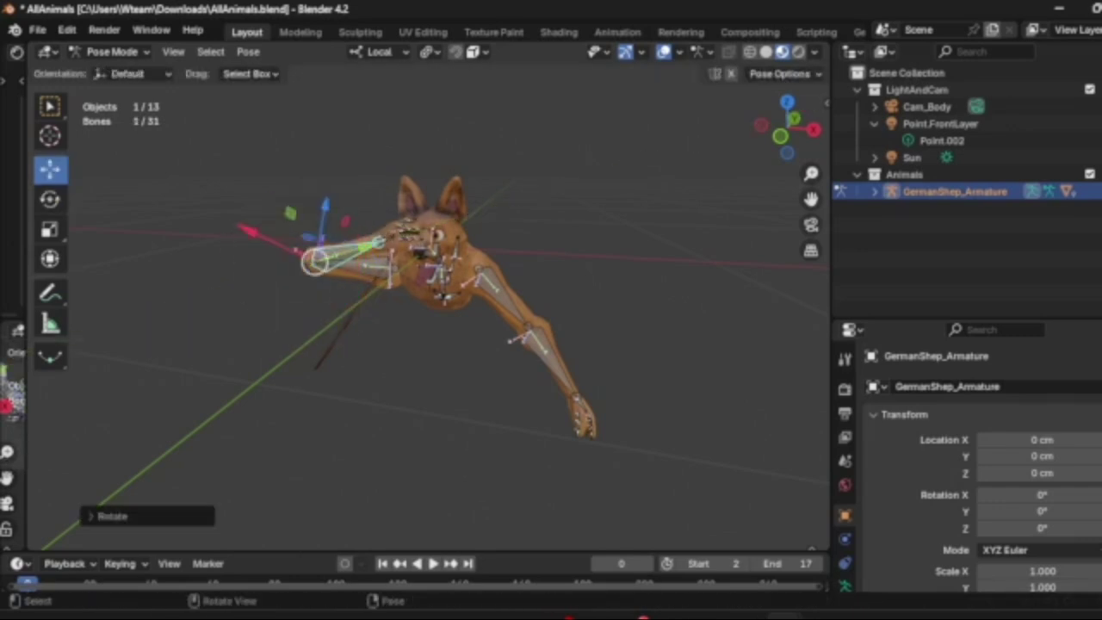
pyautogui.press('r')
pyautogui.press('z')
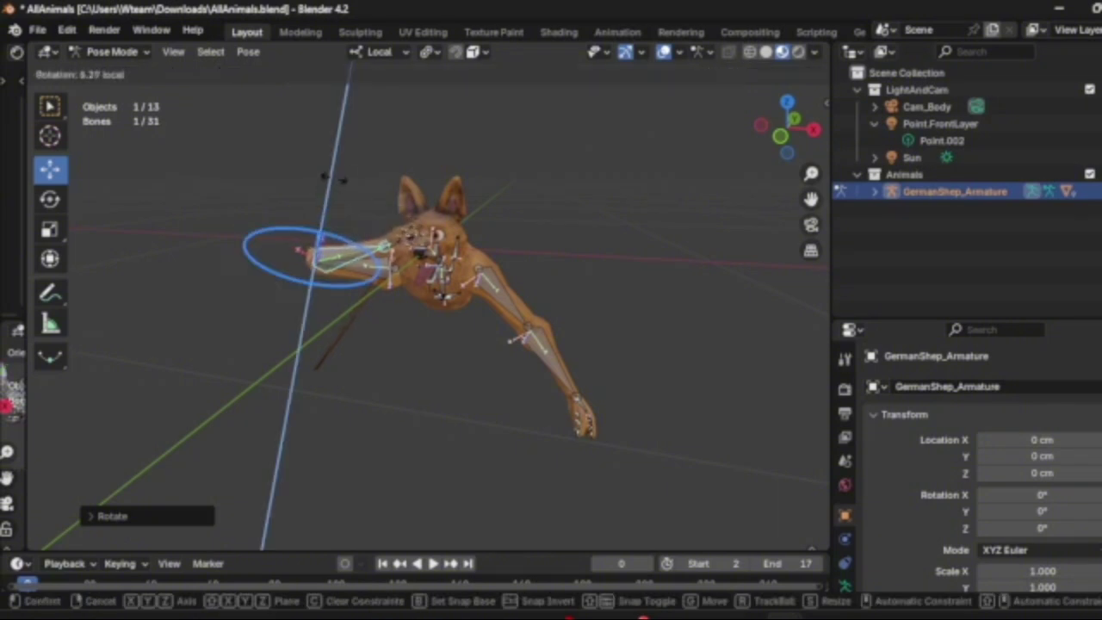
pyautogui.click(306, 146)
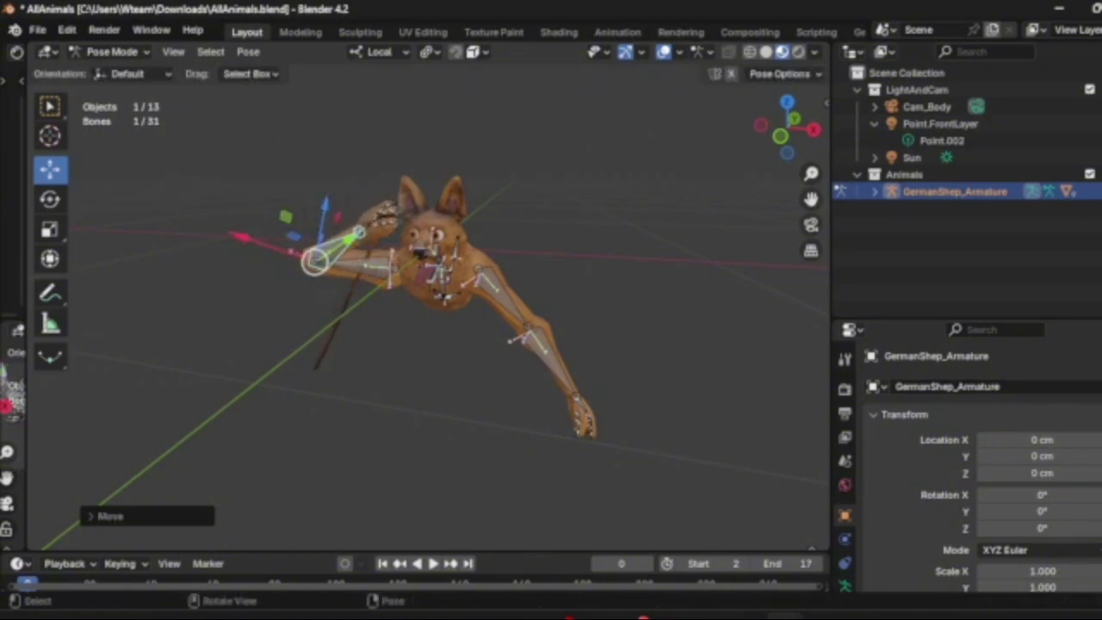
# - Move the right upper-arm bone along its local Z axis to bring the shoulder closer to the body
pyautogui.click(365, 267)
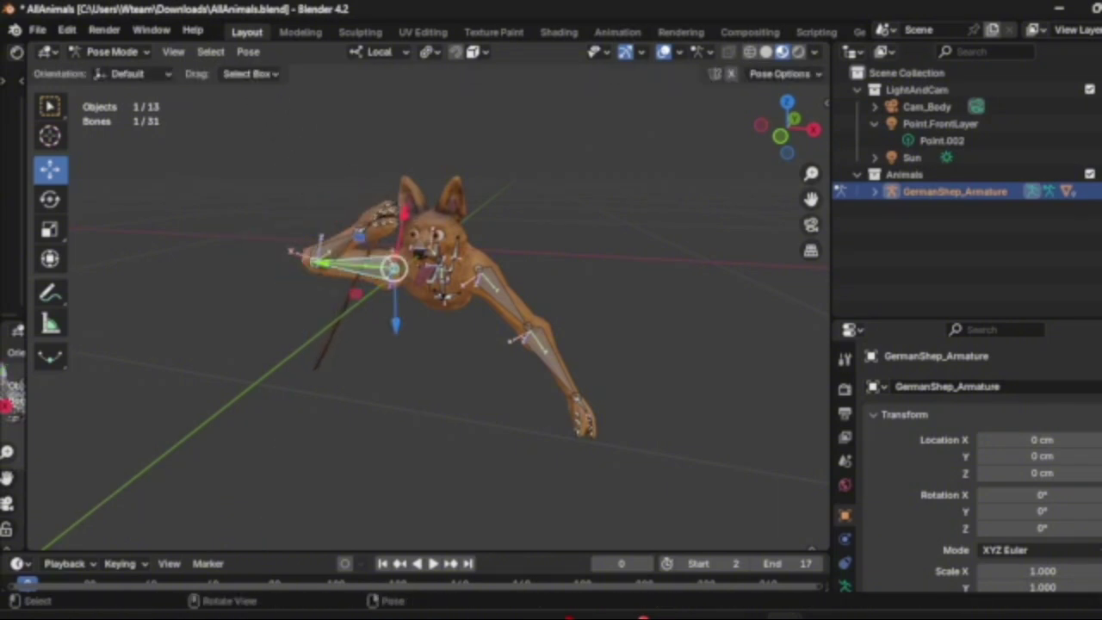
pyautogui.moveTo(396, 324); pyautogui.dragTo(394, 300)
pyautogui.moveTo(394, 300); pyautogui.dragTo(407, 301, button='middle')
pyautogui.moveTo(456, 354); pyautogui.dragTo(500, 336, button='middle')
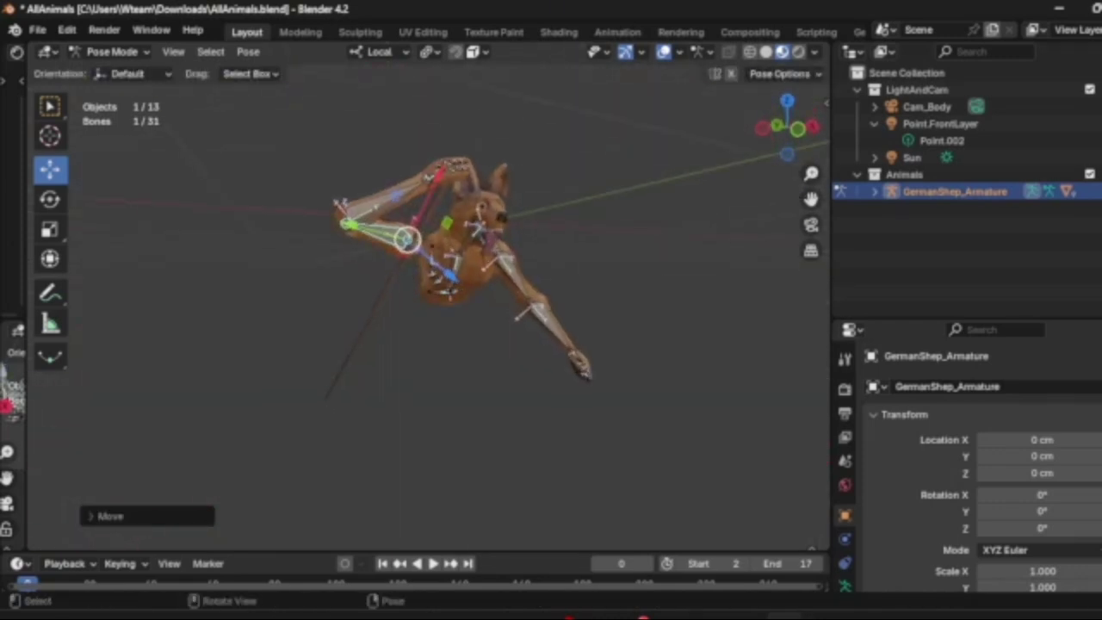
pyautogui.press('g')
pyautogui.press('z')
pyautogui.press('Return')
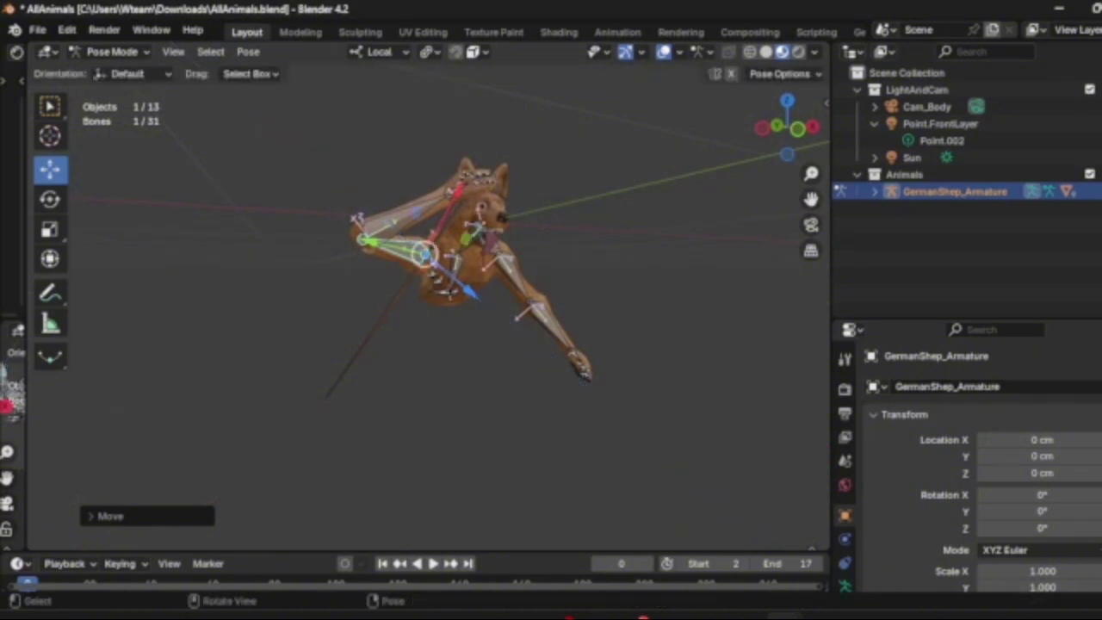
pyautogui.moveTo(430, 344); pyautogui.dragTo(465, 341, button='middle')
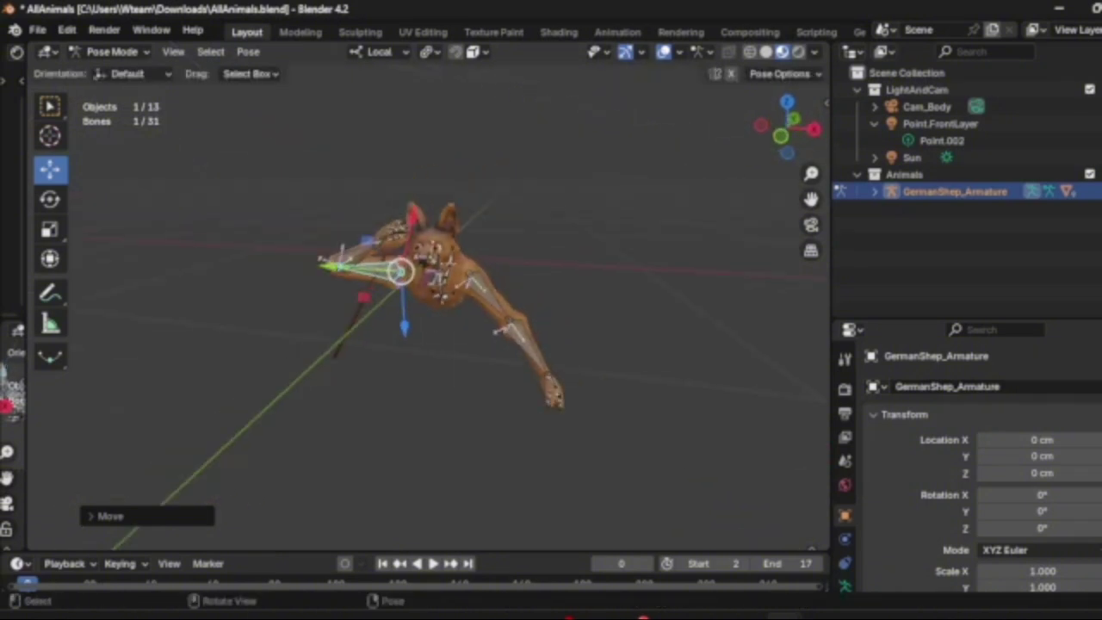
# - Deselect all bones and switch the German shepherd armature to Object Mode
pyautogui.moveTo(468, 300); pyautogui.dragTo(484, 317)
pyautogui.hotkey('alt', 'a')
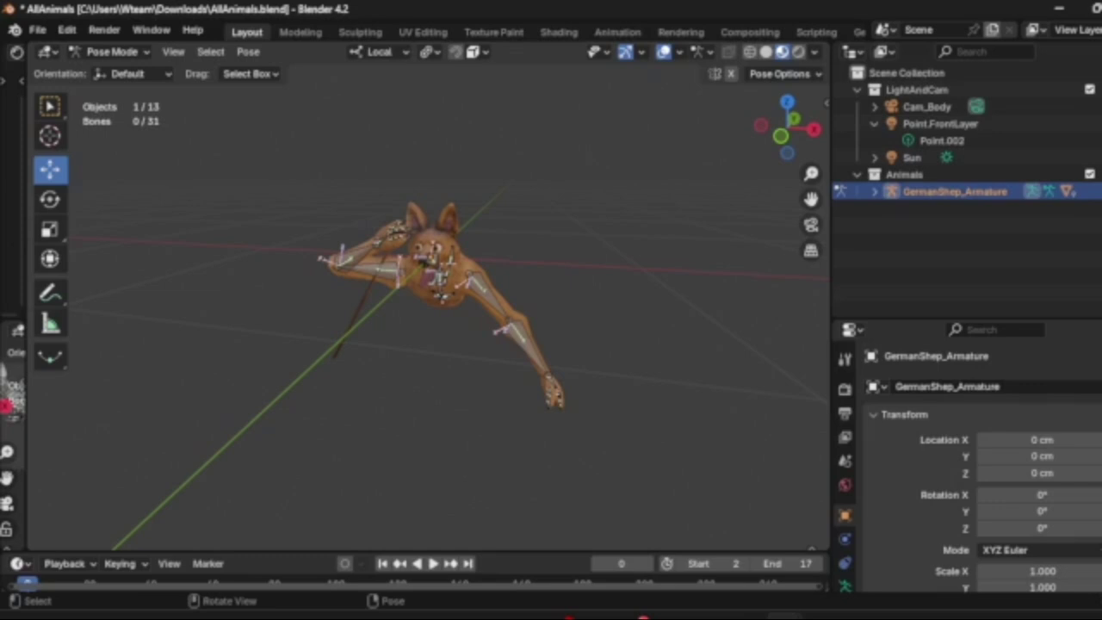
pyautogui.click(112, 52)
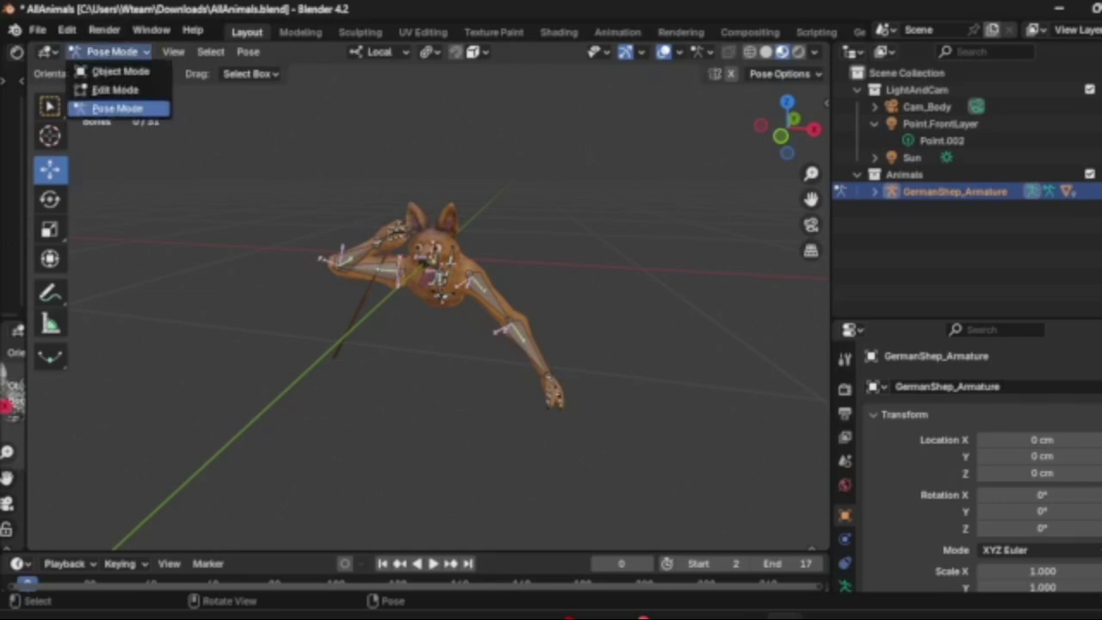
pyautogui.click(121, 72)
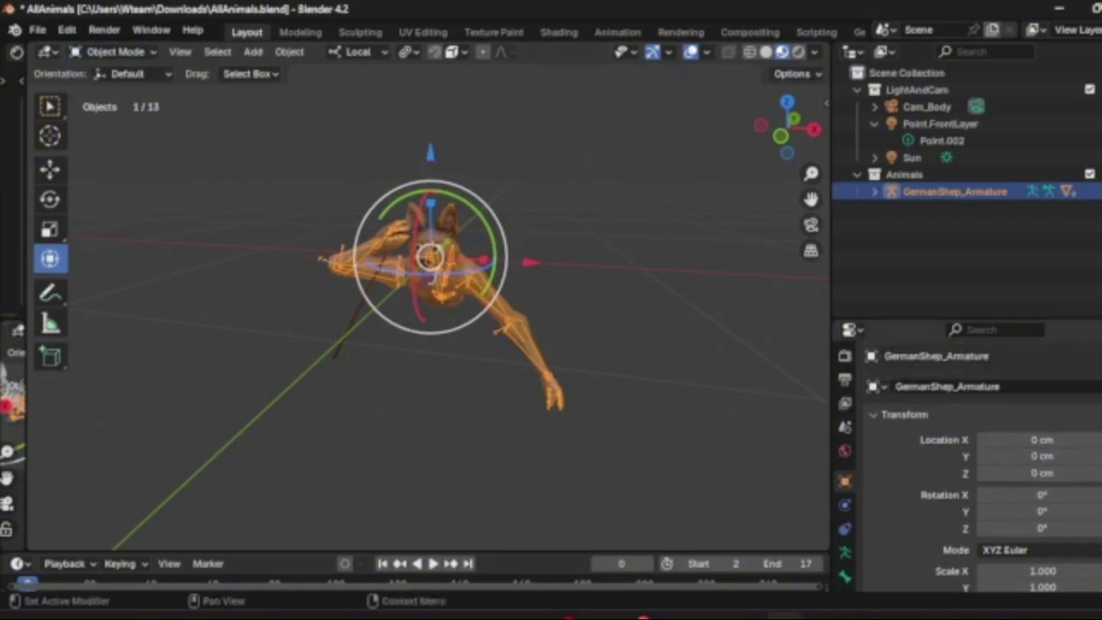
# - Expand the GermanShep_Armature hierarchy, select the Body_Arm_L.004 mesh and change its material's surface shader to Principled BSDF
pyautogui.scroll(-3, 845, 465)
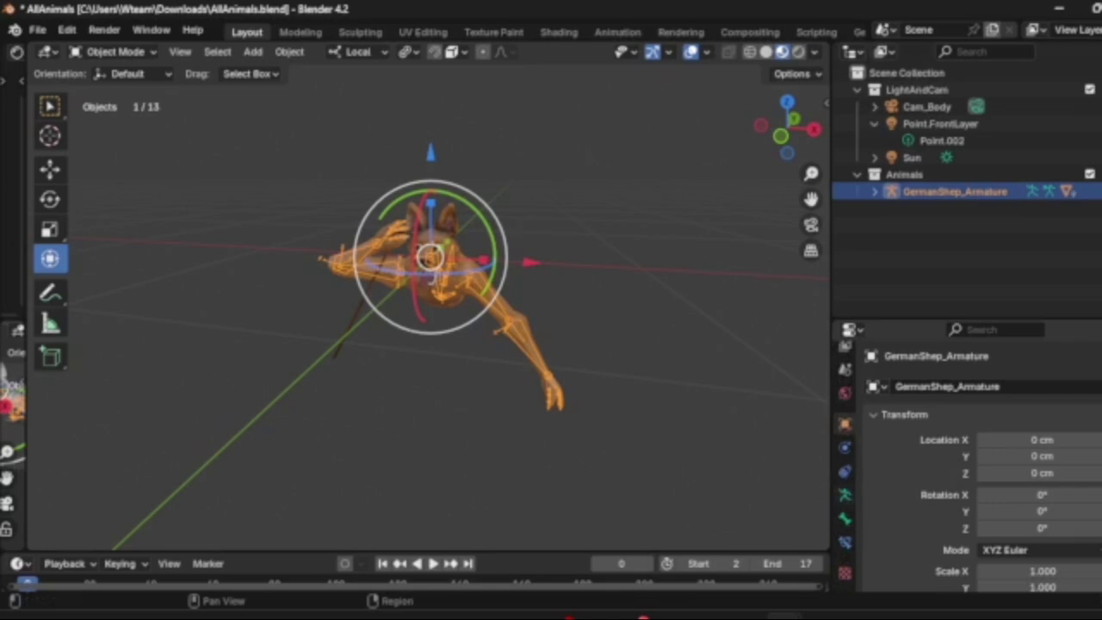
pyautogui.scroll(4, 845, 465)
pyautogui.click(602, 370)
pyautogui.moveTo(603, 370); pyautogui.dragTo(547, 326, button='middle')
pyautogui.scroll(1, 637, 327)
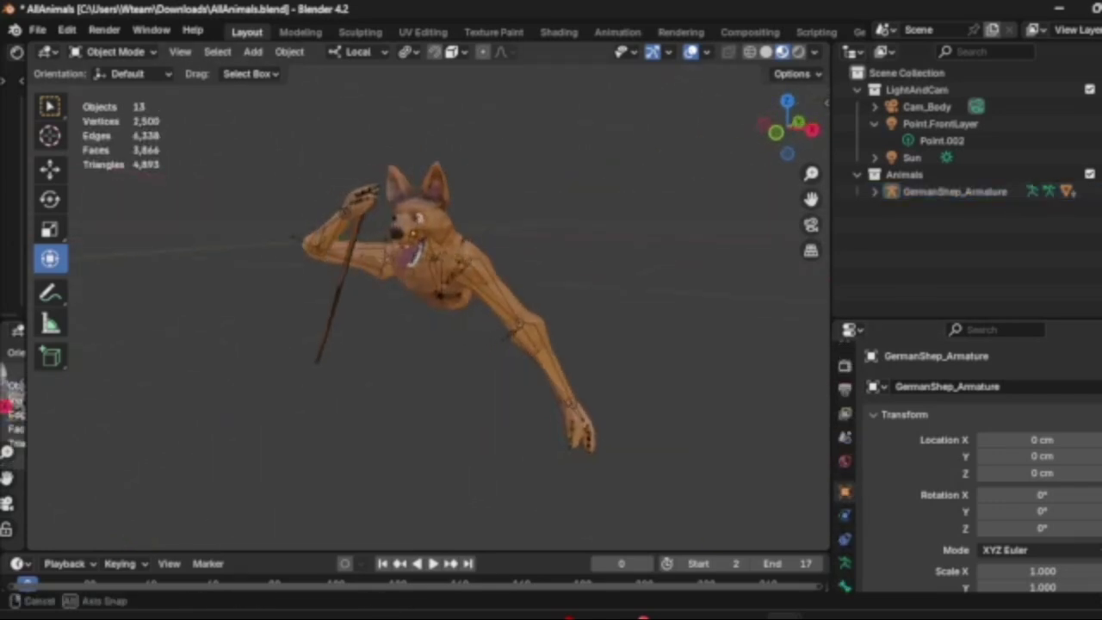
pyautogui.click(892, 191)
pyautogui.click(875, 191)
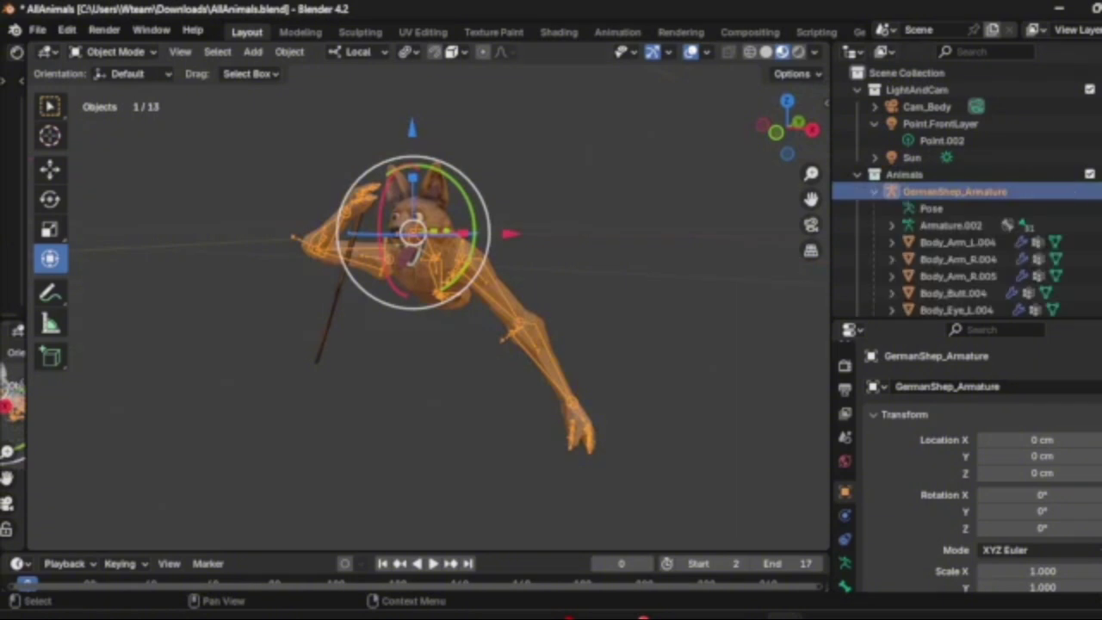
pyautogui.click(956, 242)
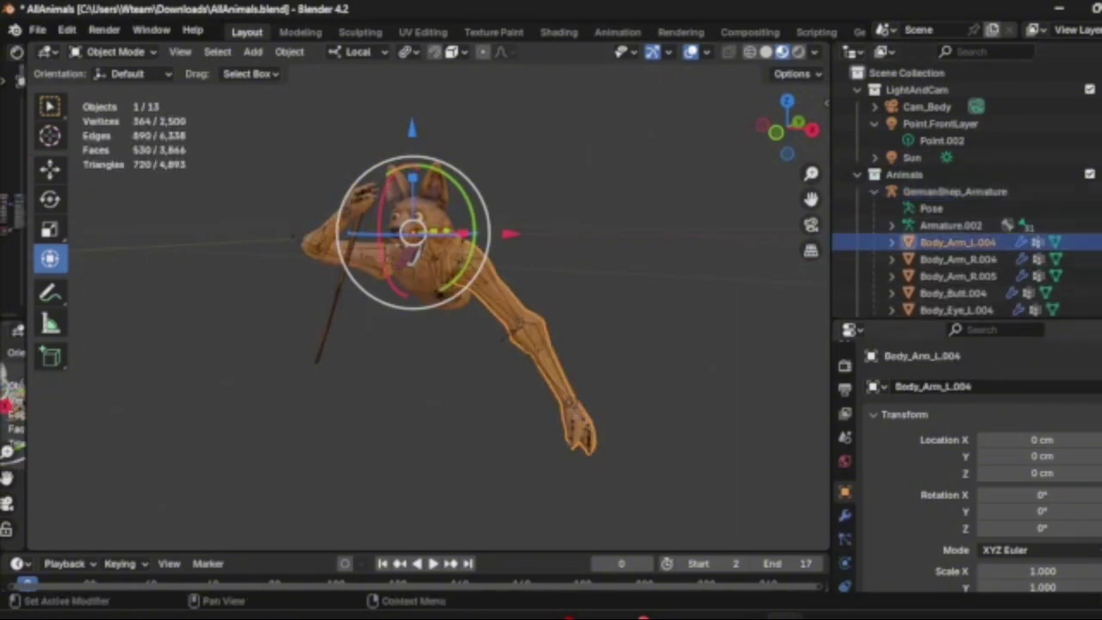
pyautogui.scroll(-3, 845, 473)
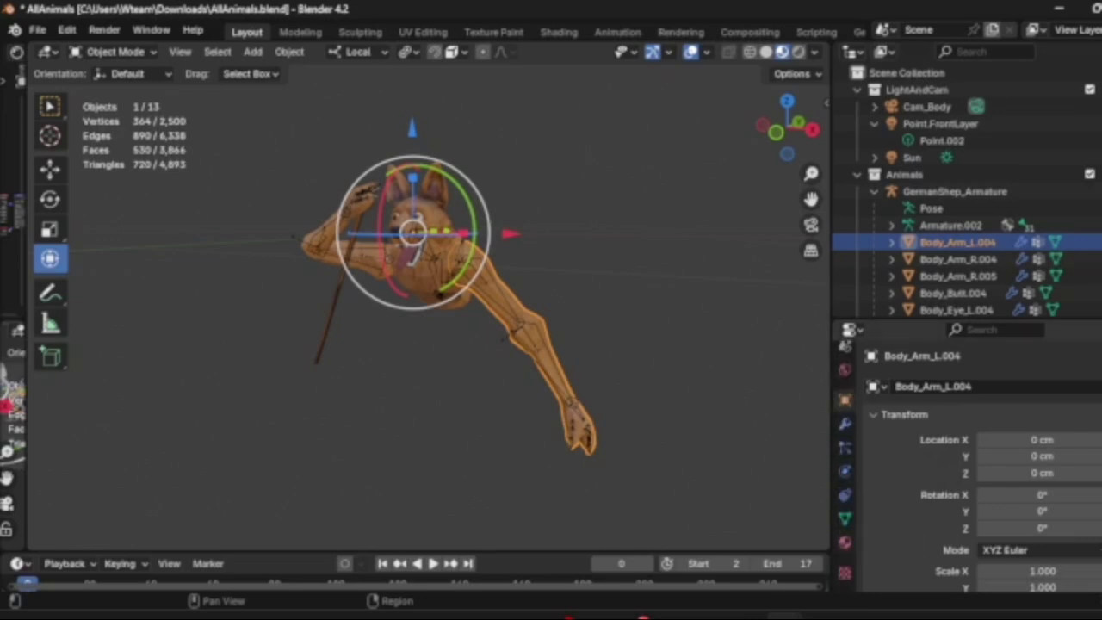
pyautogui.click(844, 542)
pyautogui.click(1020, 535)
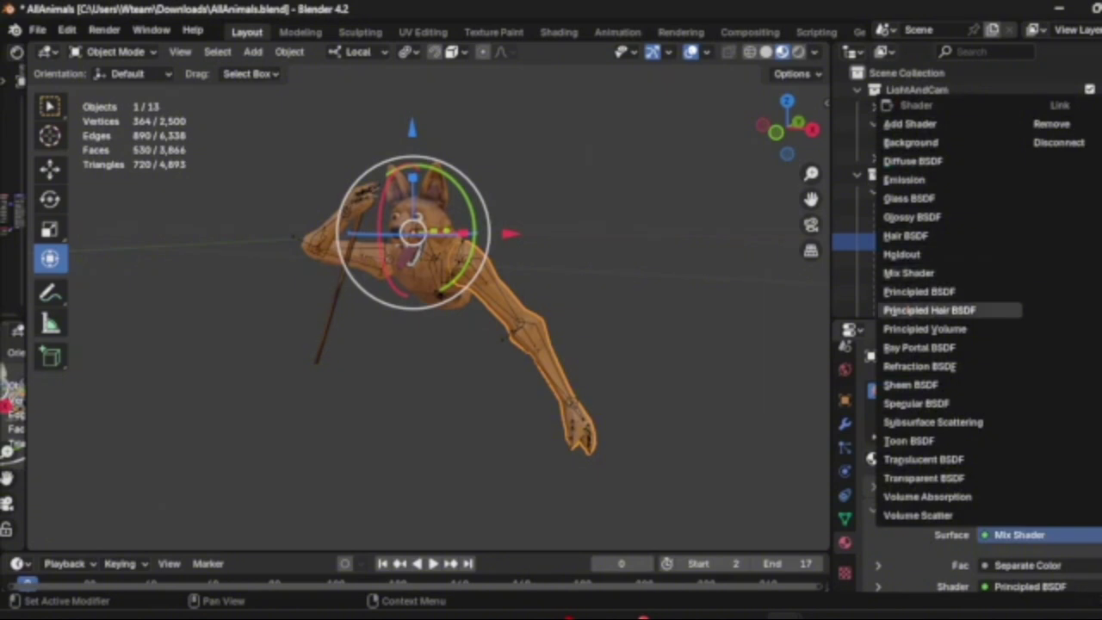
pyautogui.click(919, 291)
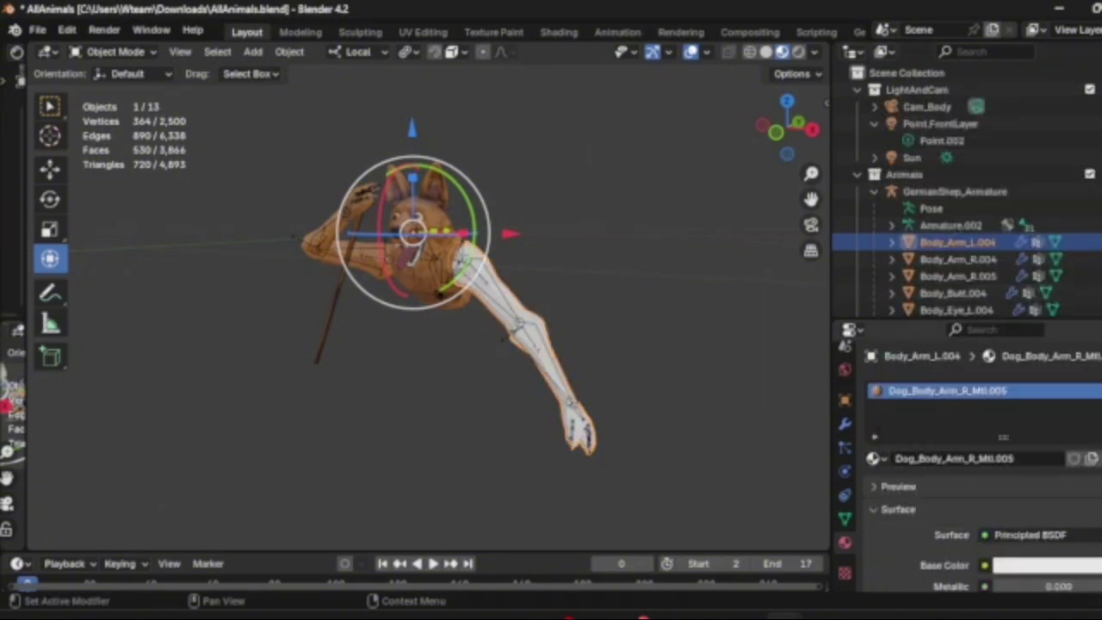
# - Make the left arm's material look like polished metal with Metallic 1.0 and Roughness 0.2
pyautogui.scroll(-3, 982, 465)
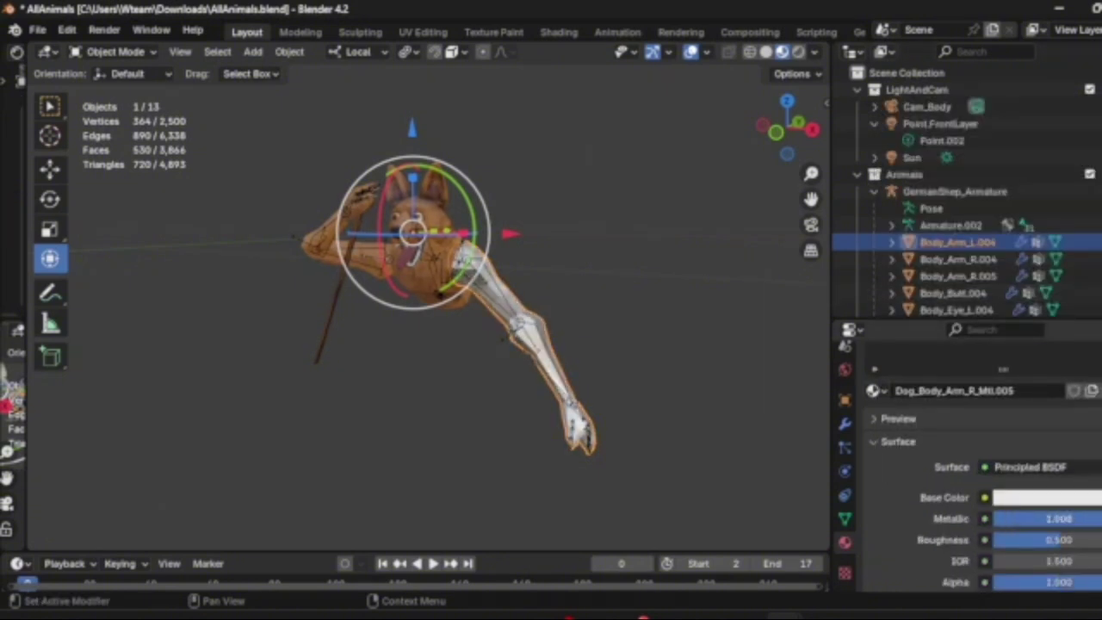
pyautogui.click(1059, 540)
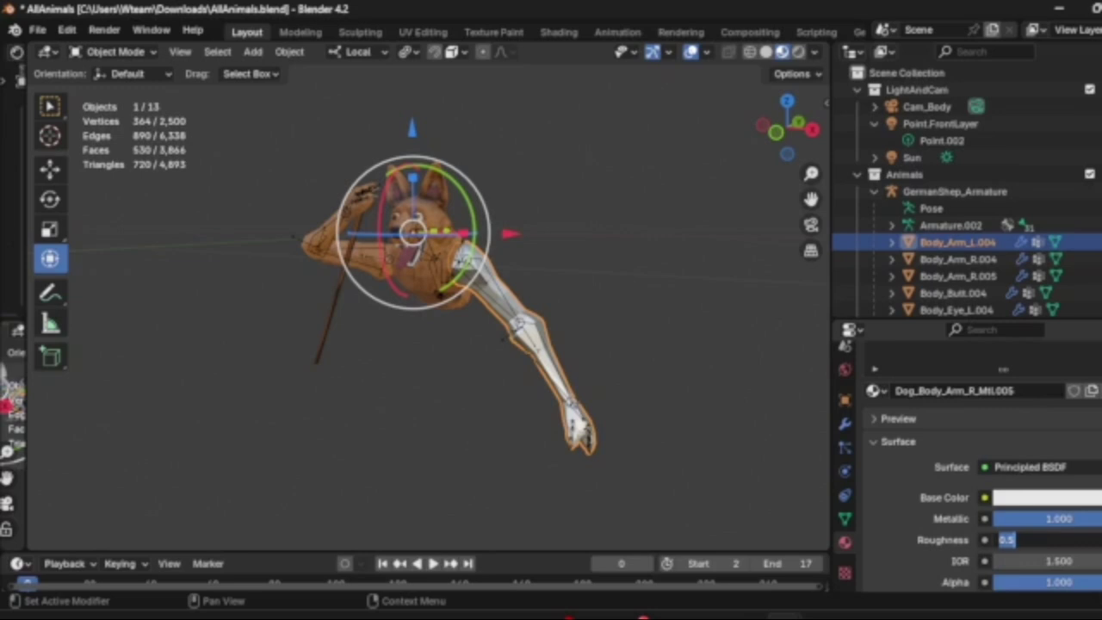
pyautogui.write('0.2')
pyautogui.press('Return')
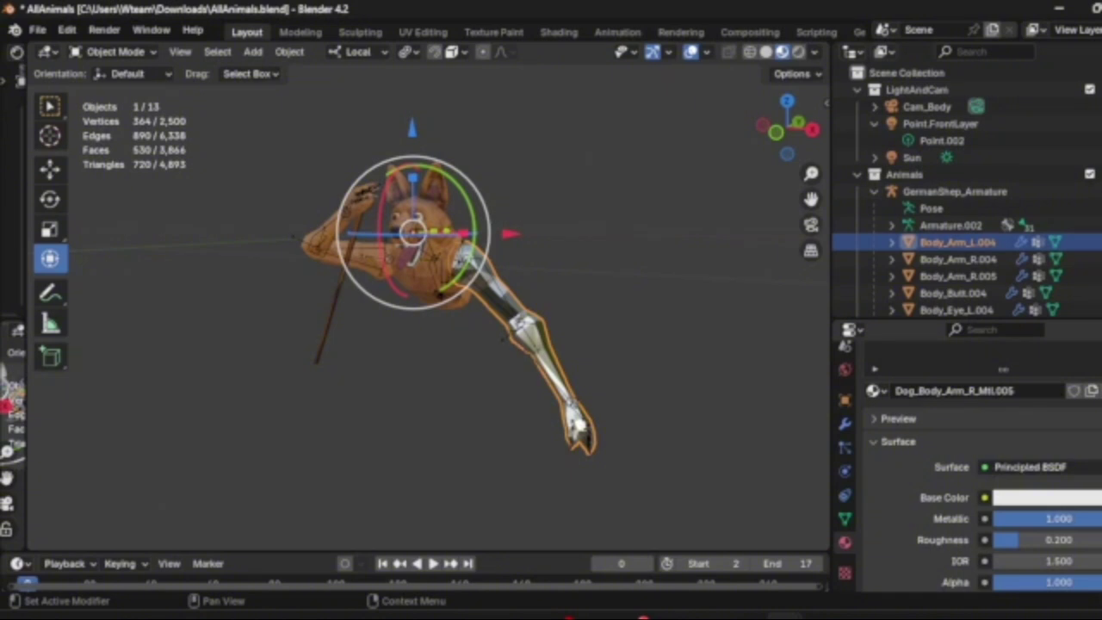
# - Set the left arm material's base color to the gold hex value FFC125
pyautogui.click(1047, 498)
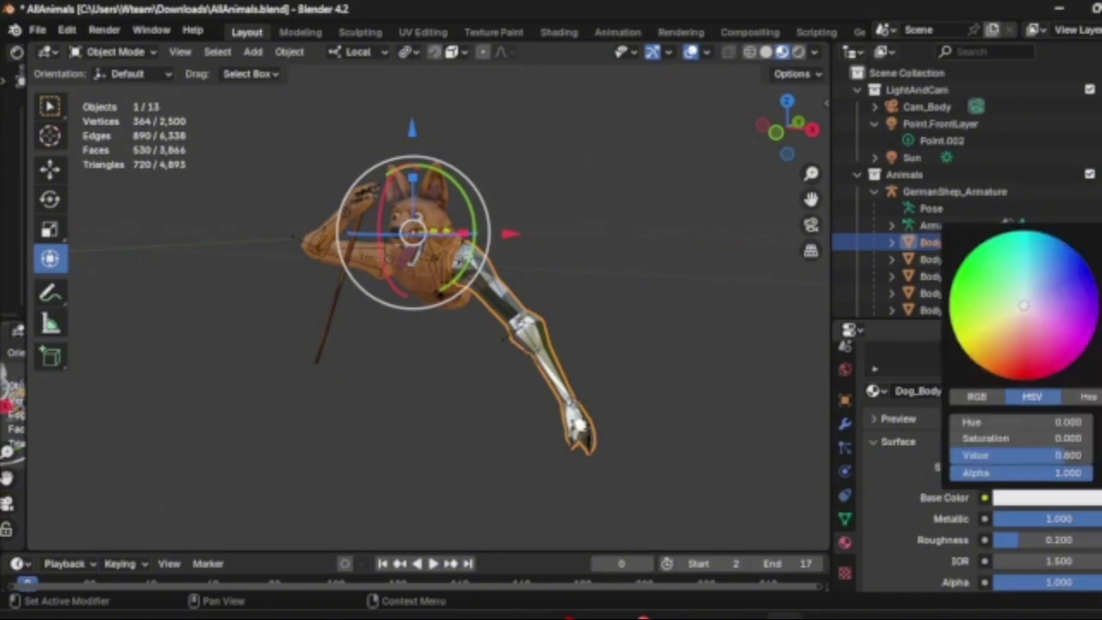
pyautogui.click(969, 329)
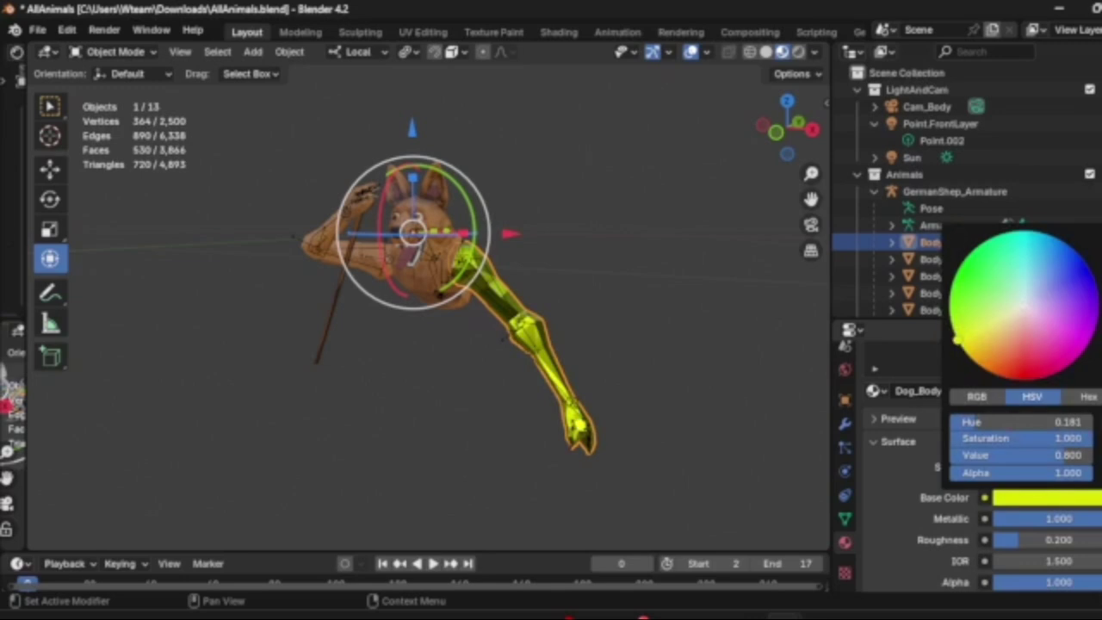
pyautogui.click(1086, 397)
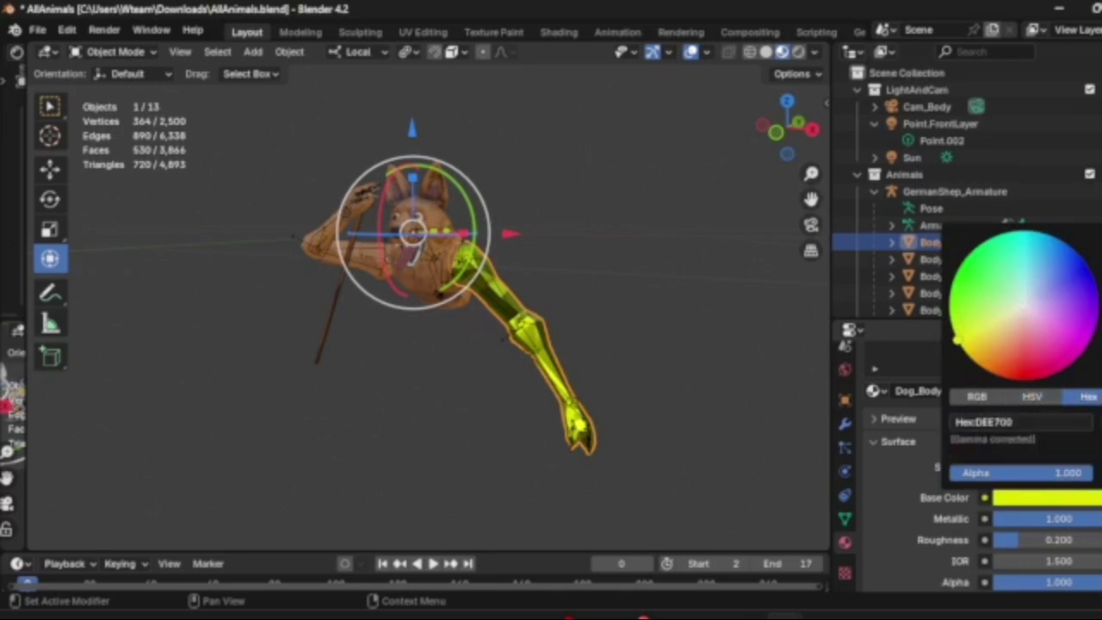
pyautogui.click(1025, 422)
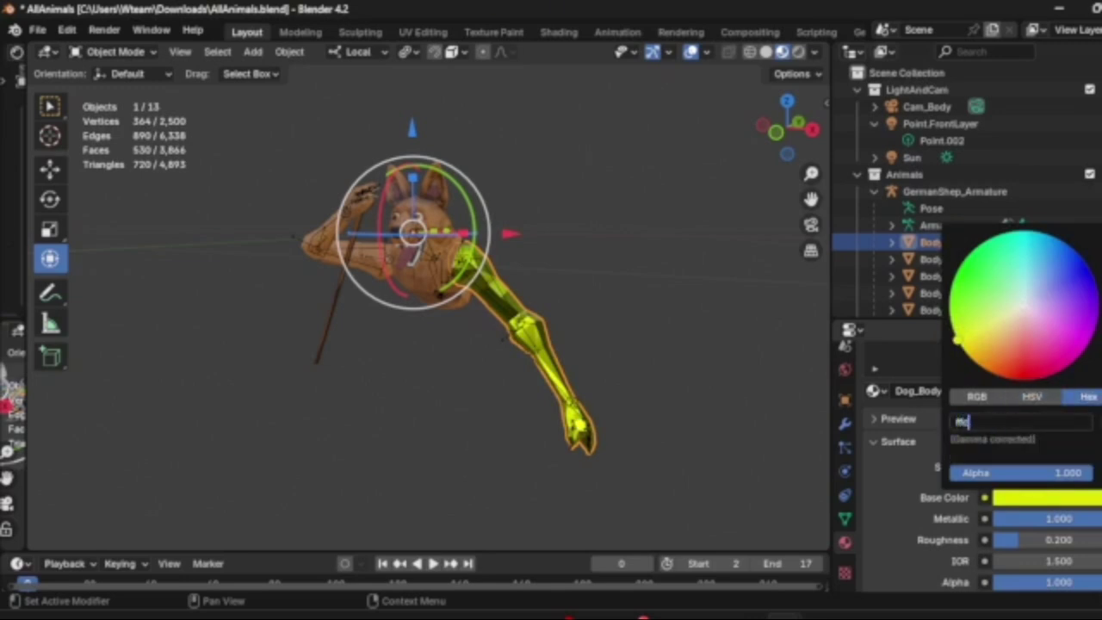
pyautogui.press('Return')
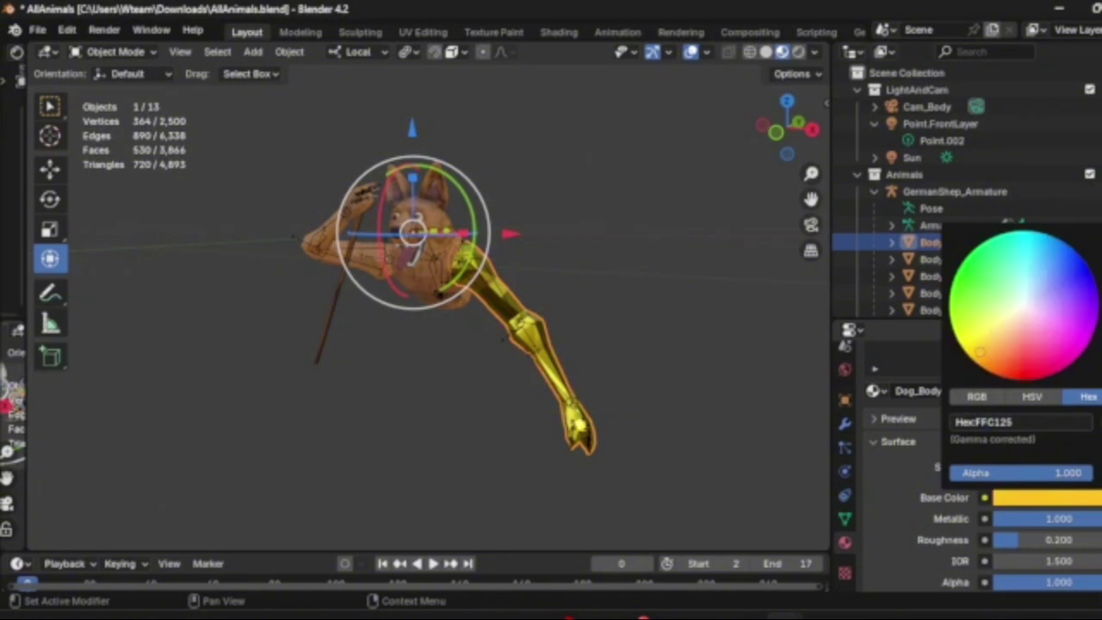
pyautogui.click(689, 370)
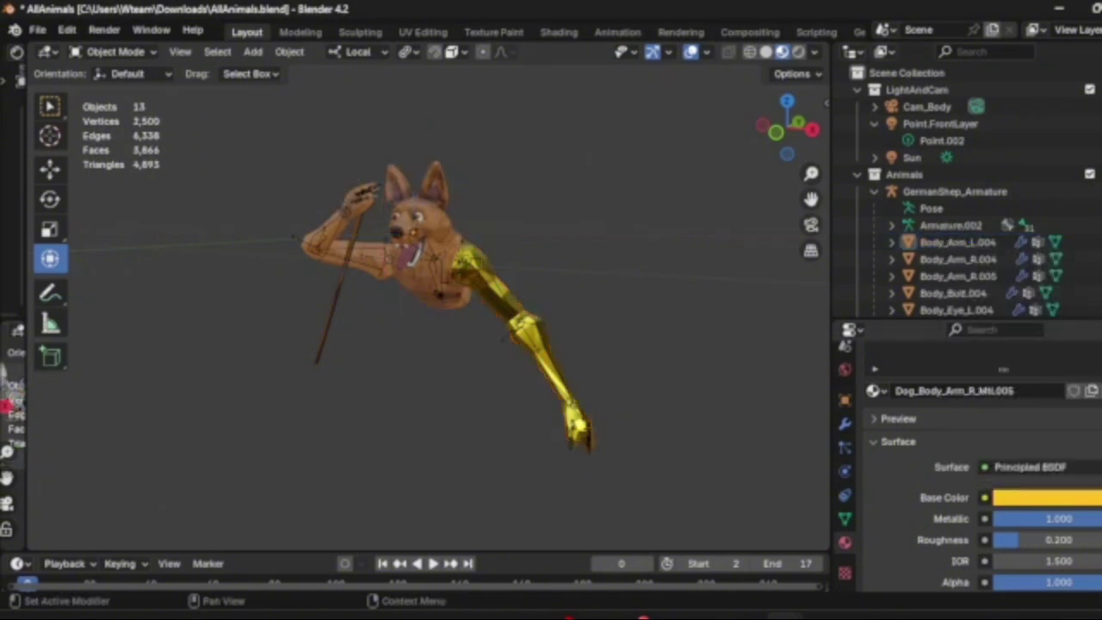
# - Select the Body_Arm_R.004 mesh and change its material's surface shader to Principled BSDF
pyautogui.click(958, 259)
pyautogui.click(1033, 467)
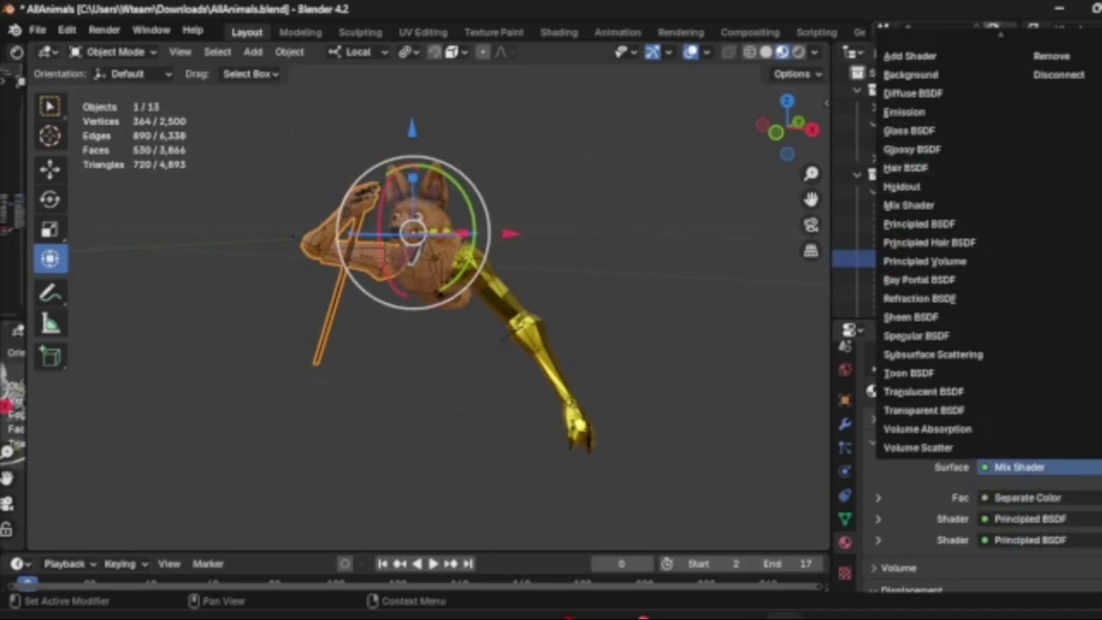
pyautogui.press('Escape')
pyautogui.click(1021, 467)
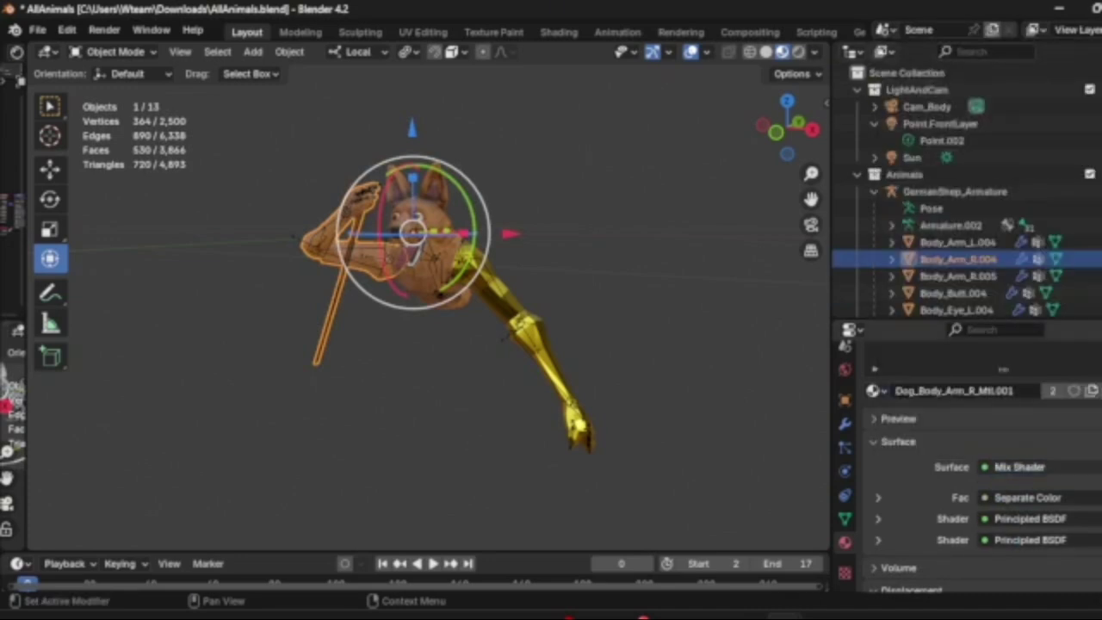
pyautogui.click(1020, 466)
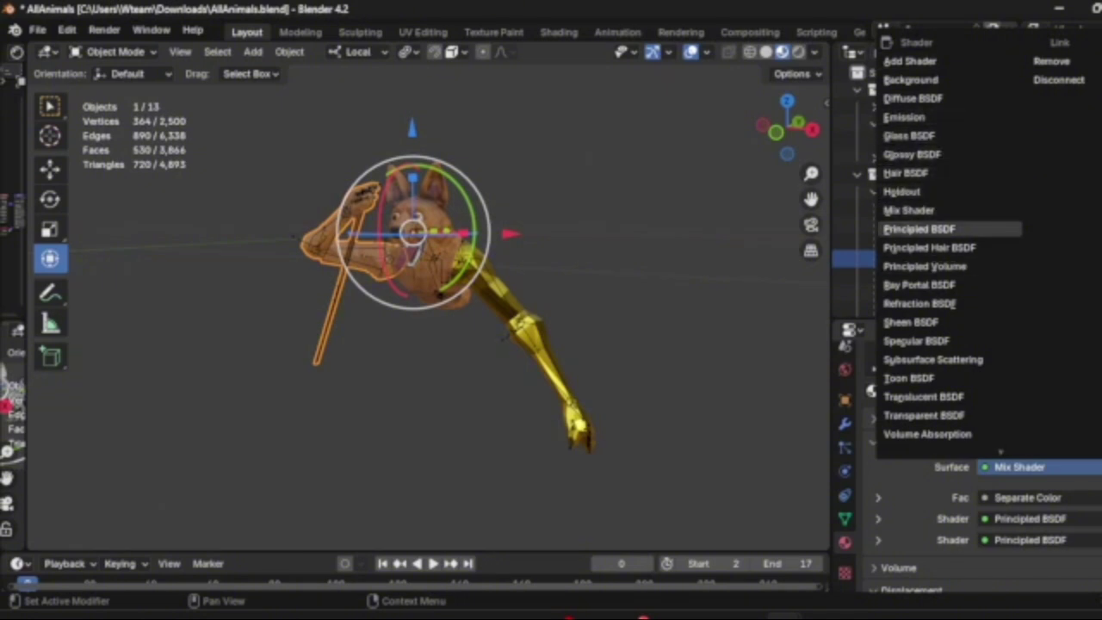
pyautogui.click(920, 229)
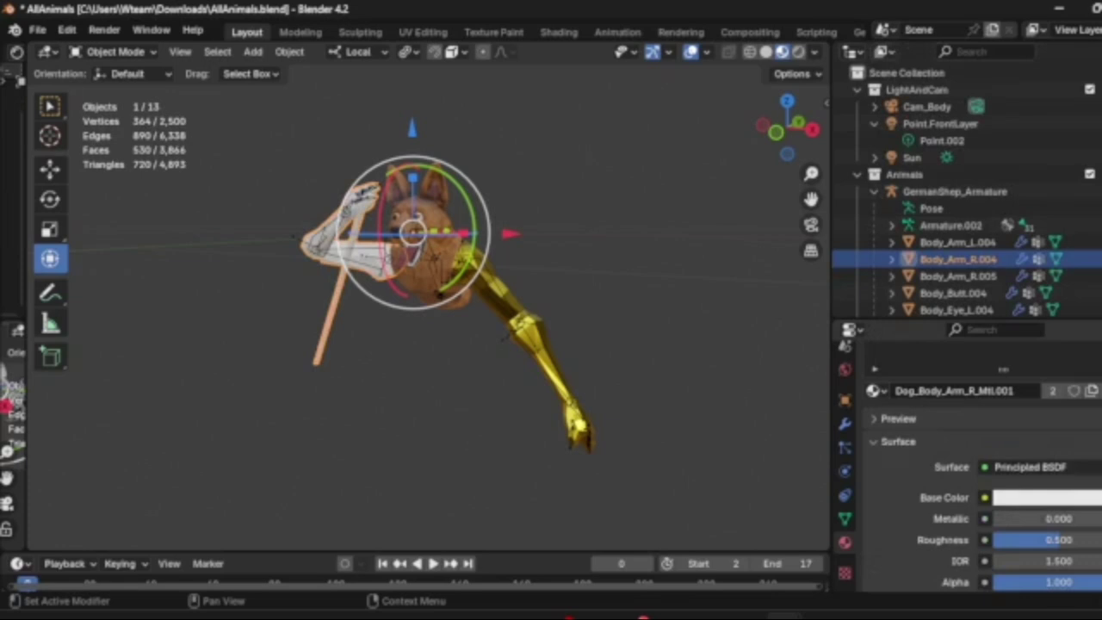
# - Pick a bright yellow-green base color for the right arm's material and deselect the arm
pyautogui.click(1047, 497)
pyautogui.moveTo(973, 360); pyautogui.dragTo(952, 329)
pyautogui.click(689, 345)
pyautogui.moveTo(448, 344); pyautogui.dragTo(493, 345, button='middle')
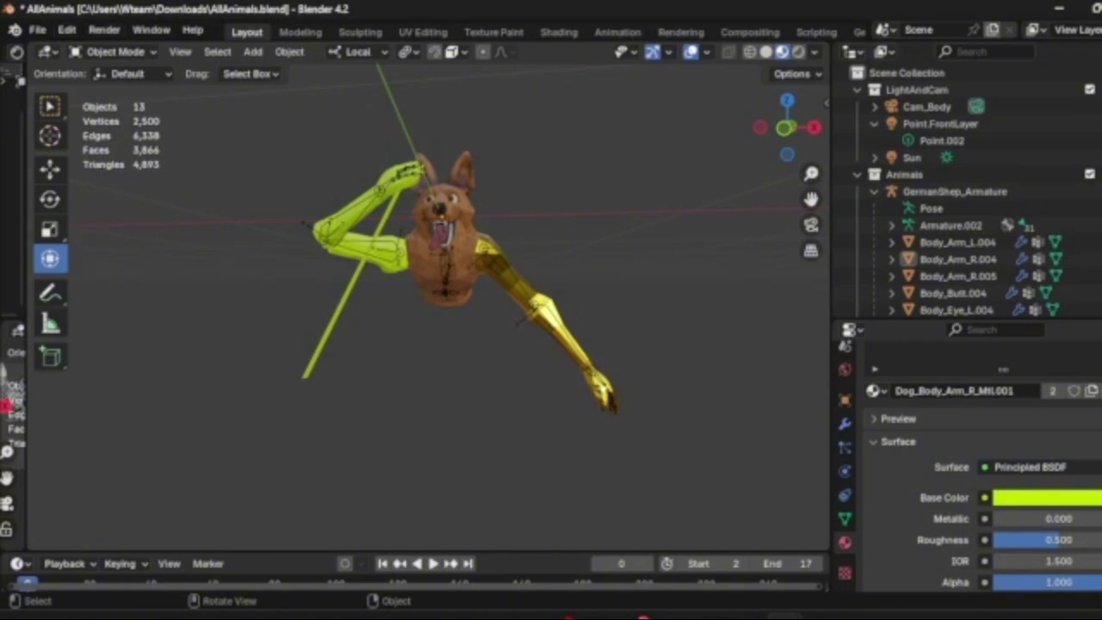
# - Render the posed German shepherd as a still image and inspect the shading and framing at different zoom levels
pyautogui.click(104, 29)
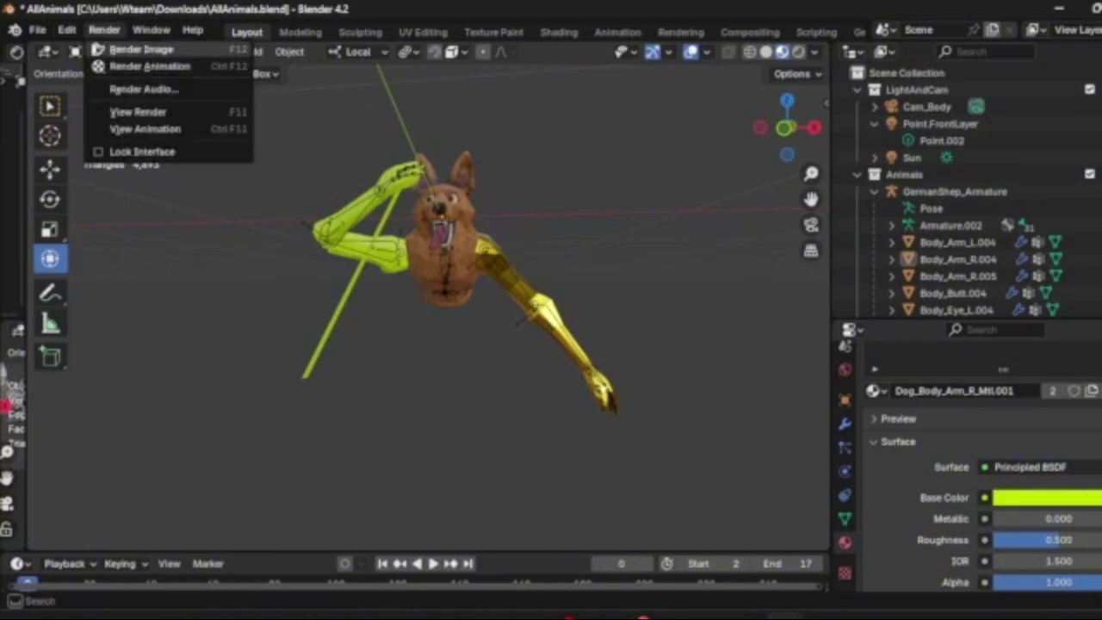
pyautogui.click(139, 49)
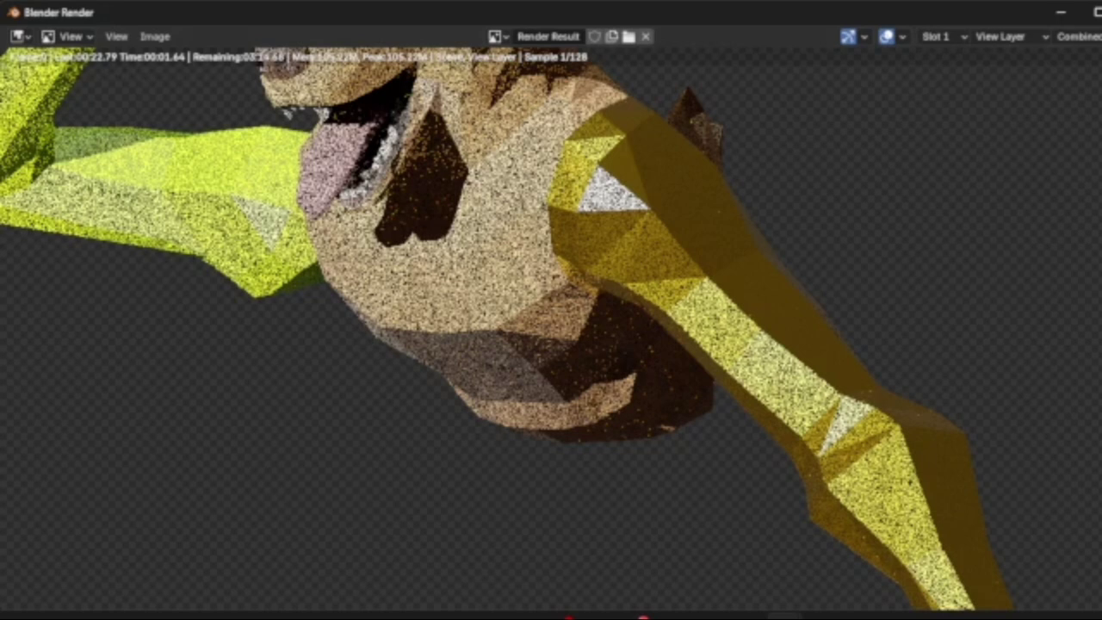
pyautogui.scroll(-2, 603, 340)
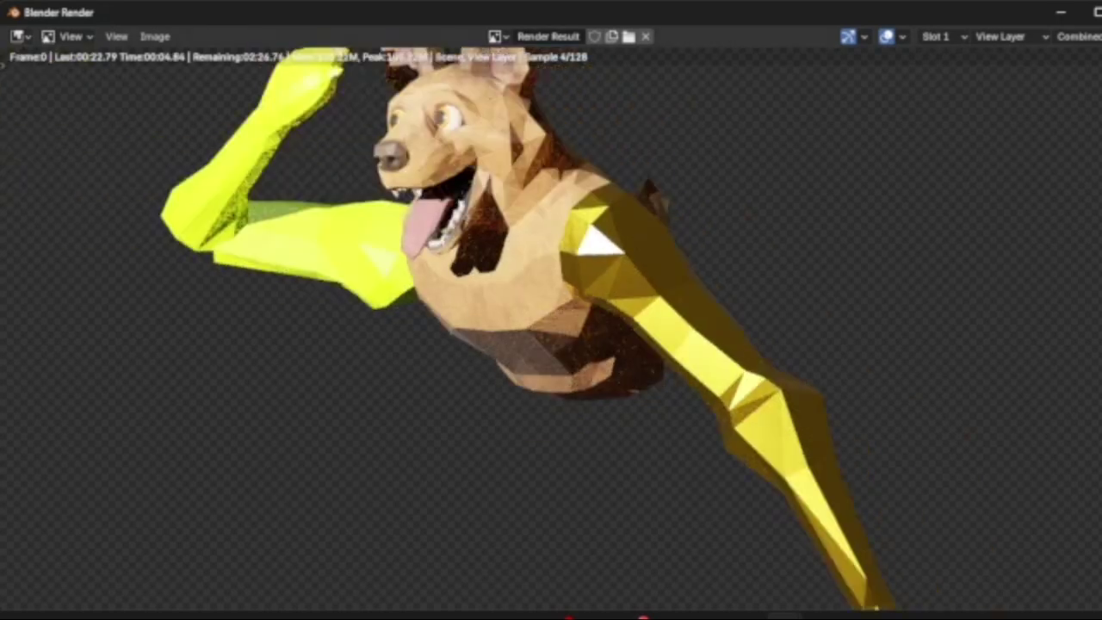
pyautogui.scroll(-2, 586, 292)
pyautogui.scroll(5, 586, 293)
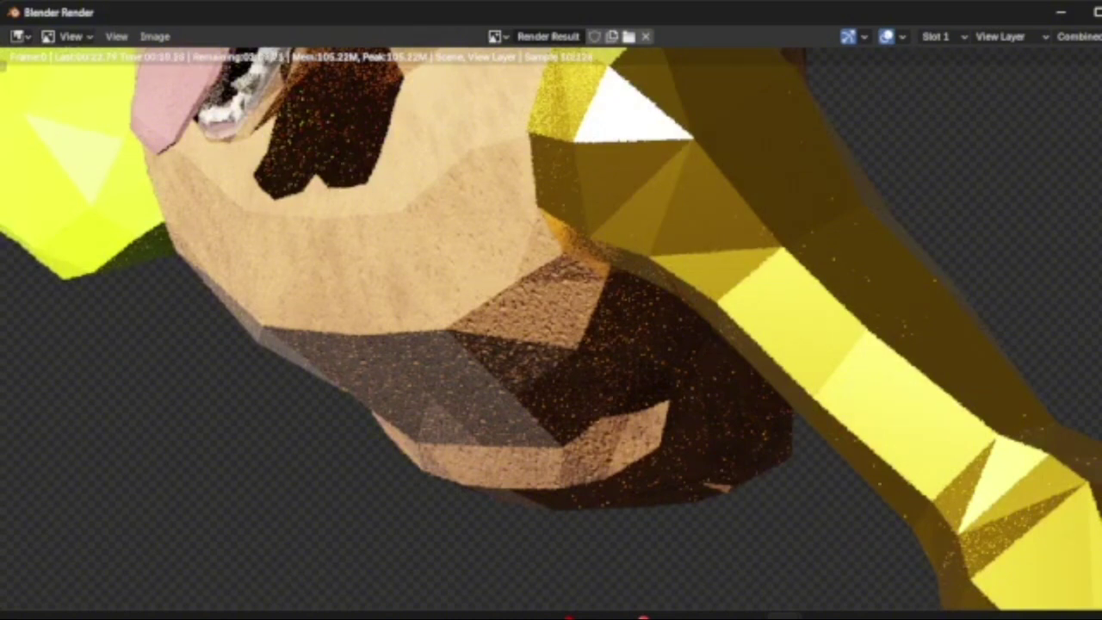
pyautogui.scroll(8, 580, 328)
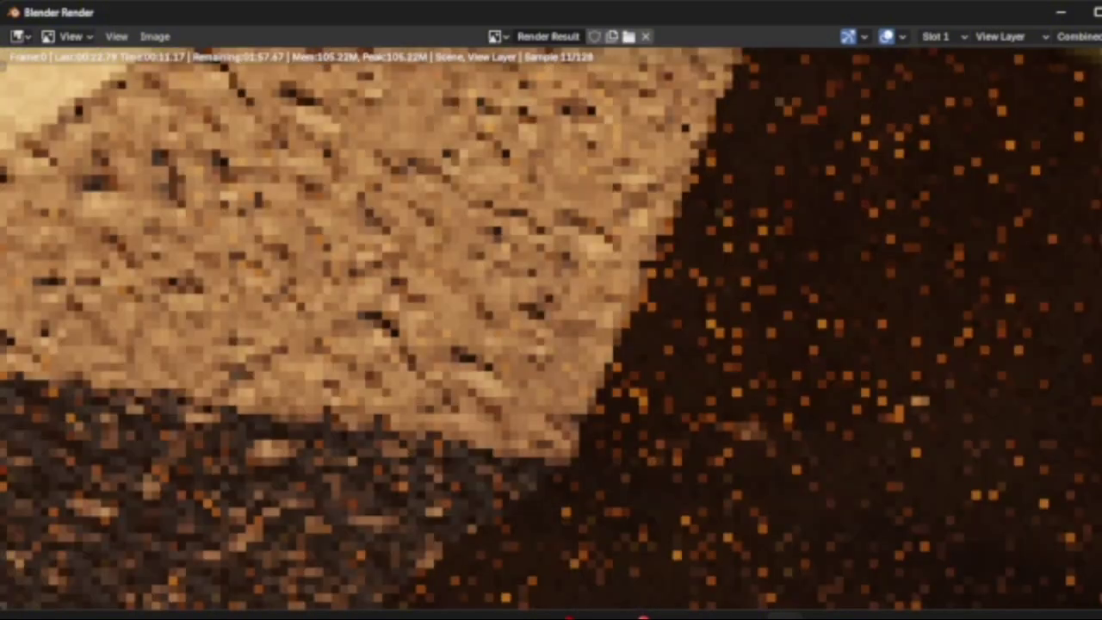
pyautogui.scroll(-10, 551, 319)
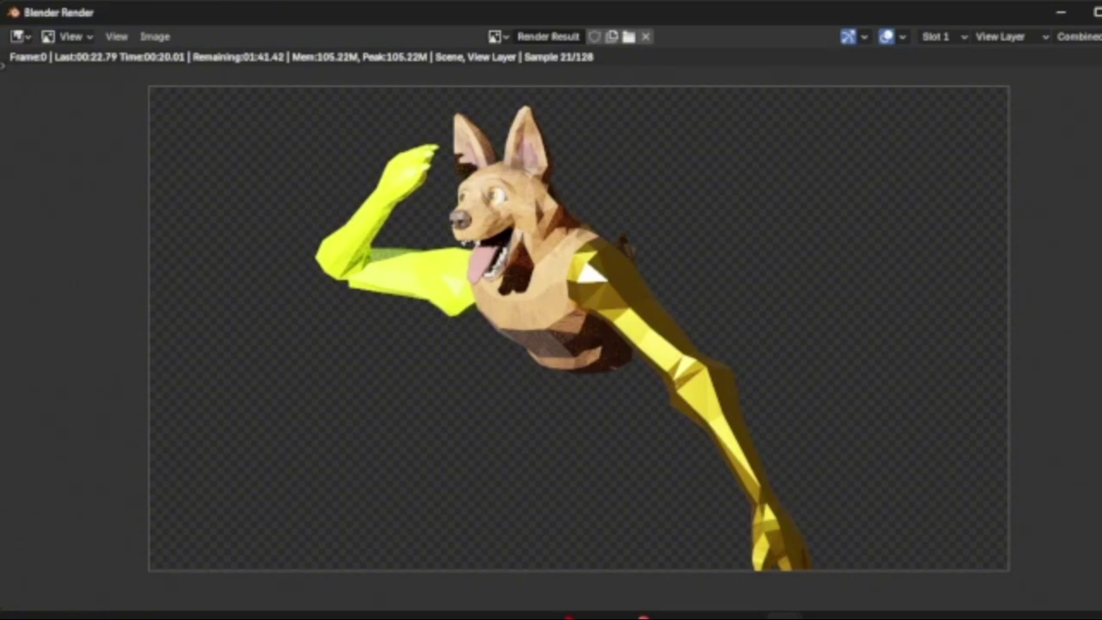
pyautogui.scroll(-1, 579, 327)
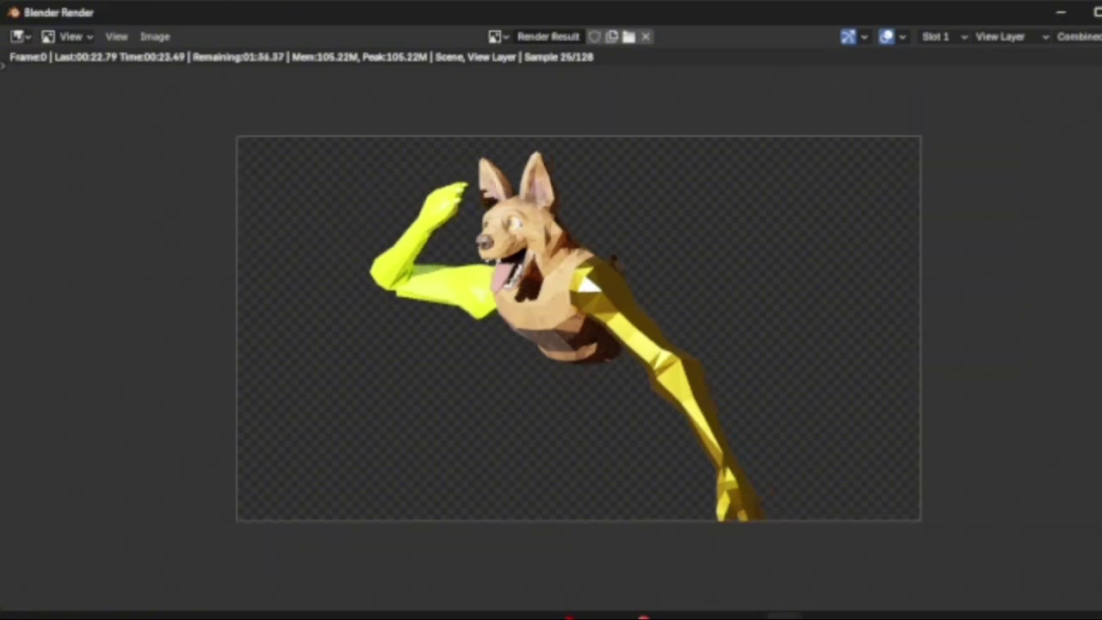
pyautogui.scroll(2, 621, 301)
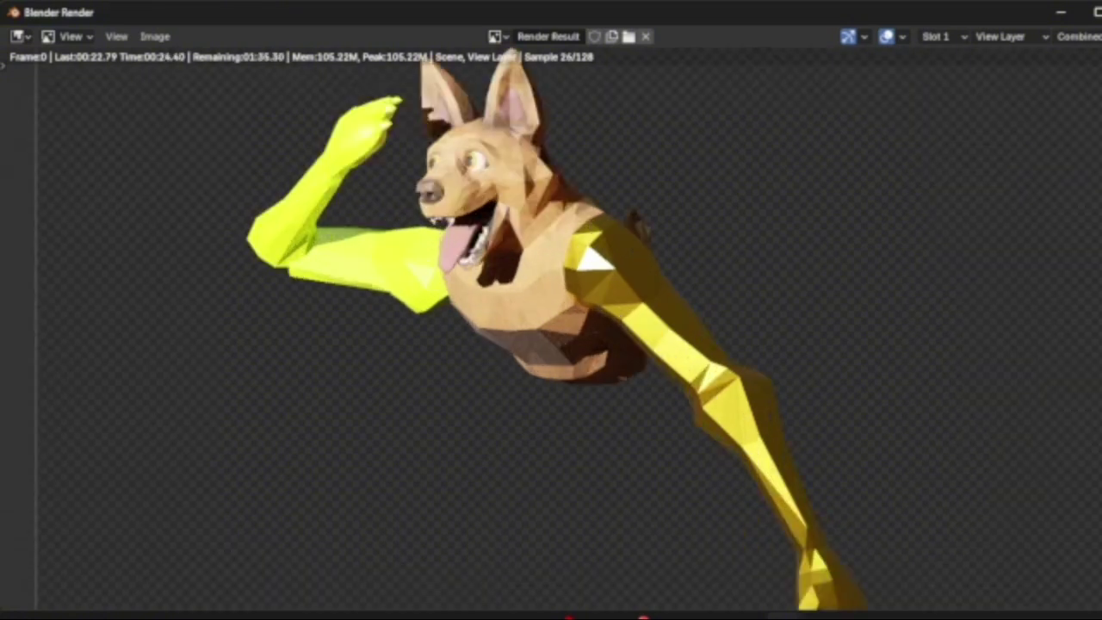
# - Switch to the Chrome browser and open the Canva website, canva.com
pyautogui.click(641, 147)
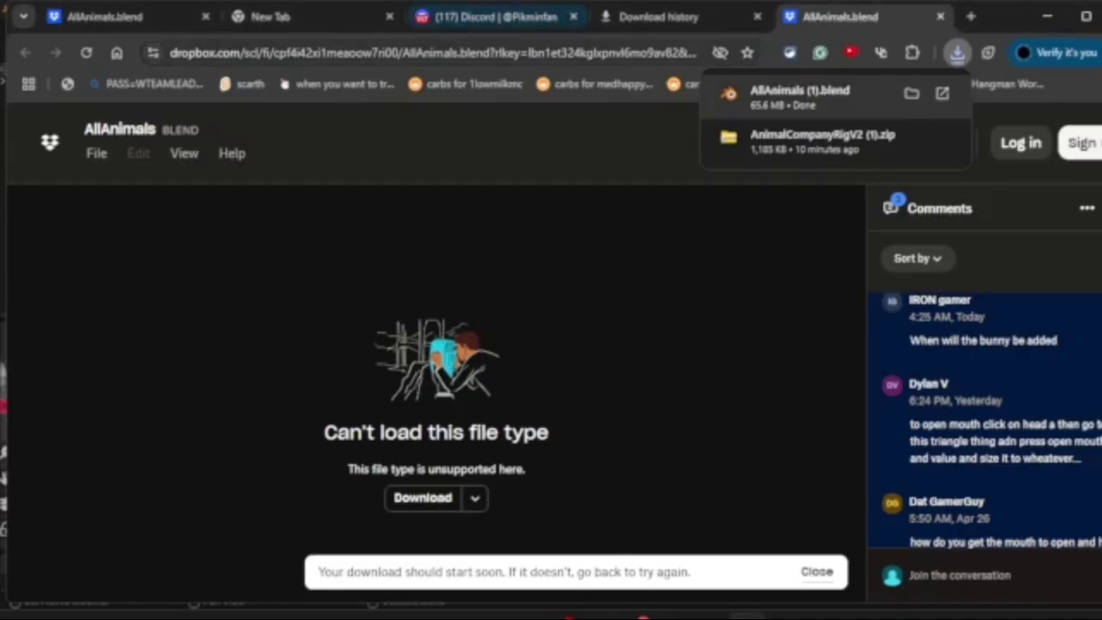
pyautogui.hotkey('ctrl', 'l')
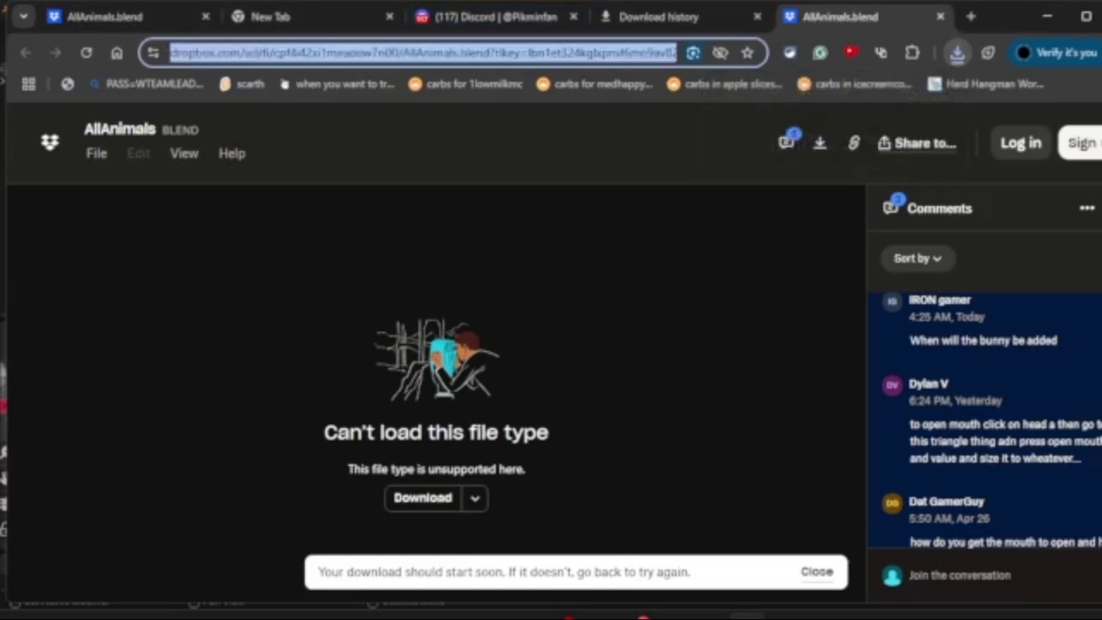
pyautogui.write('canva')
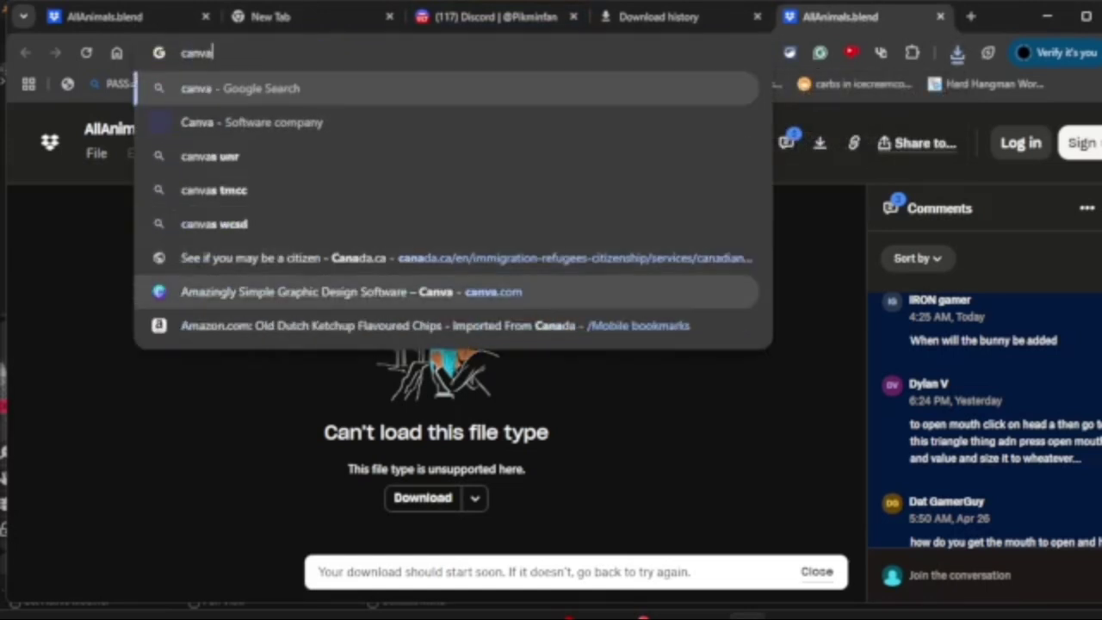
pyautogui.click(344, 291)
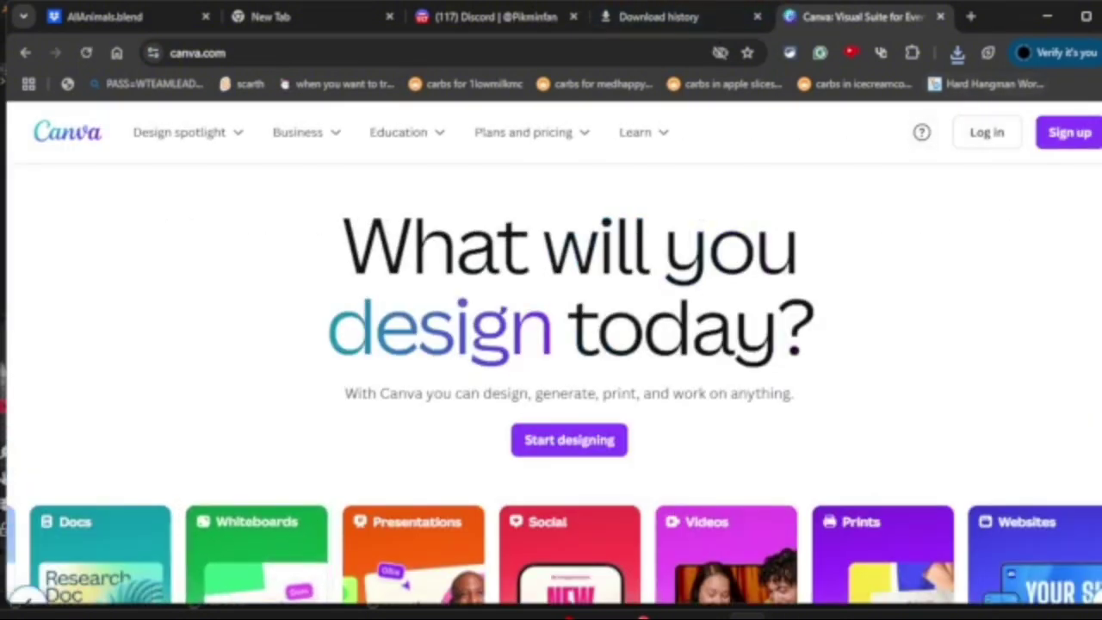
# - Close the Canva page and return to the German shepherd scene in Blender
pyautogui.click(940, 16)
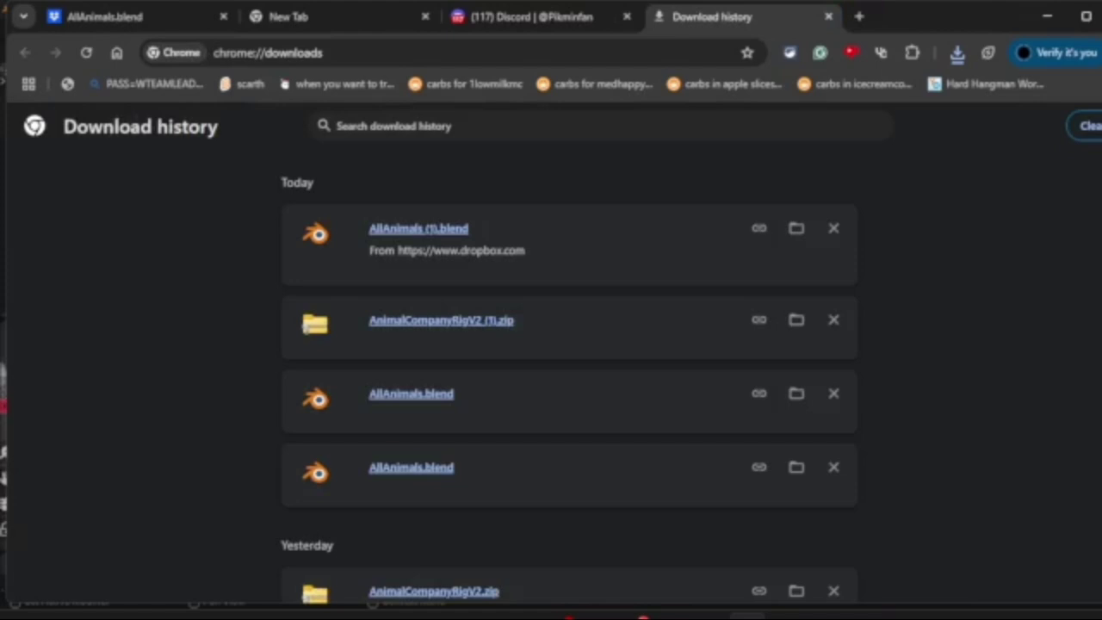
pyautogui.moveTo(947, 16); pyautogui.dragTo(993, 16)
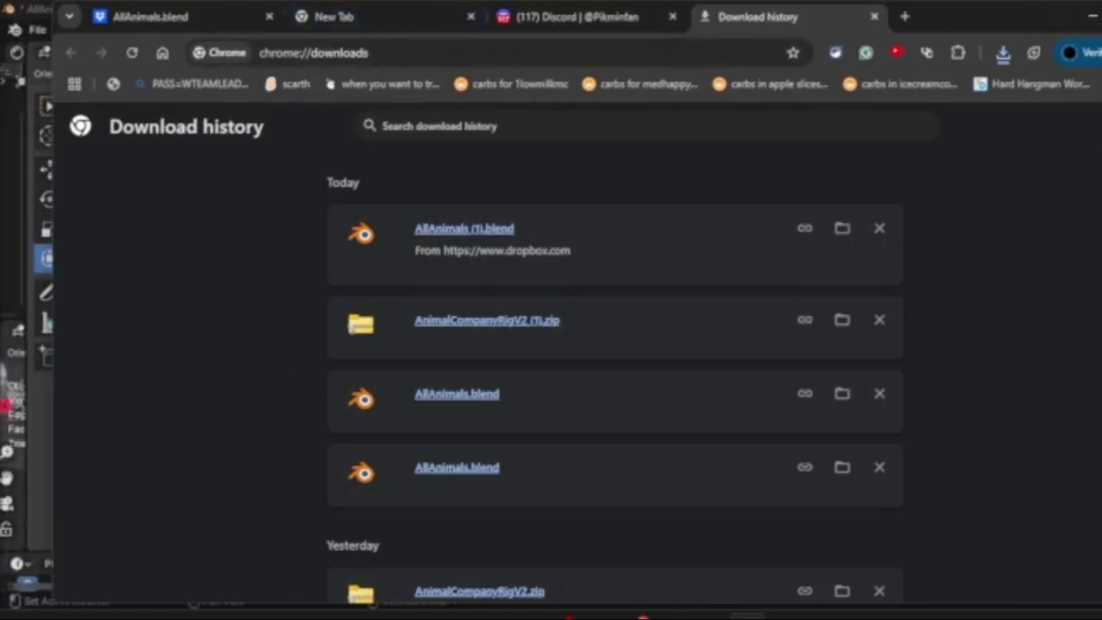
pyautogui.click(36, 11)
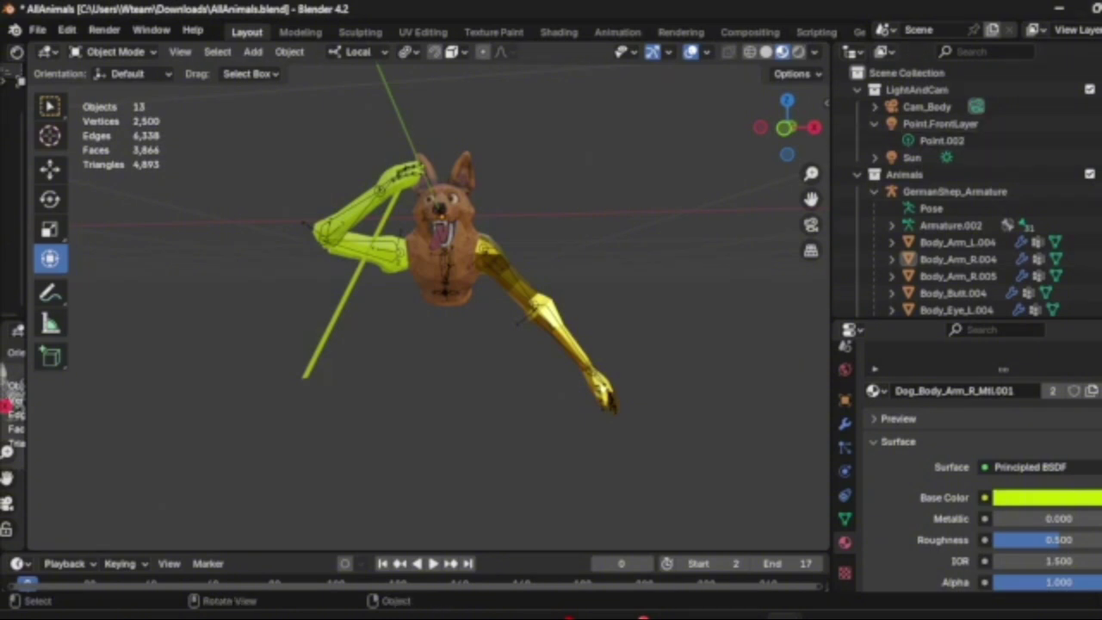
pyautogui.moveTo(396, 301); pyautogui.dragTo(689, 366, button='middle')
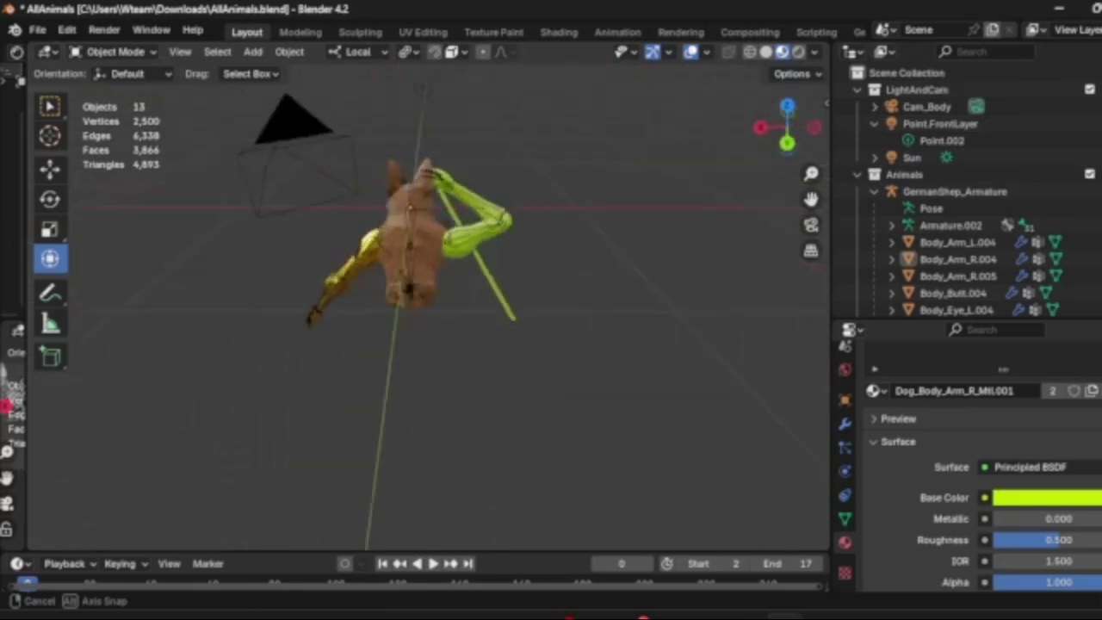
pyautogui.moveTo(414, 396); pyautogui.dragTo(603, 396, button='middle')
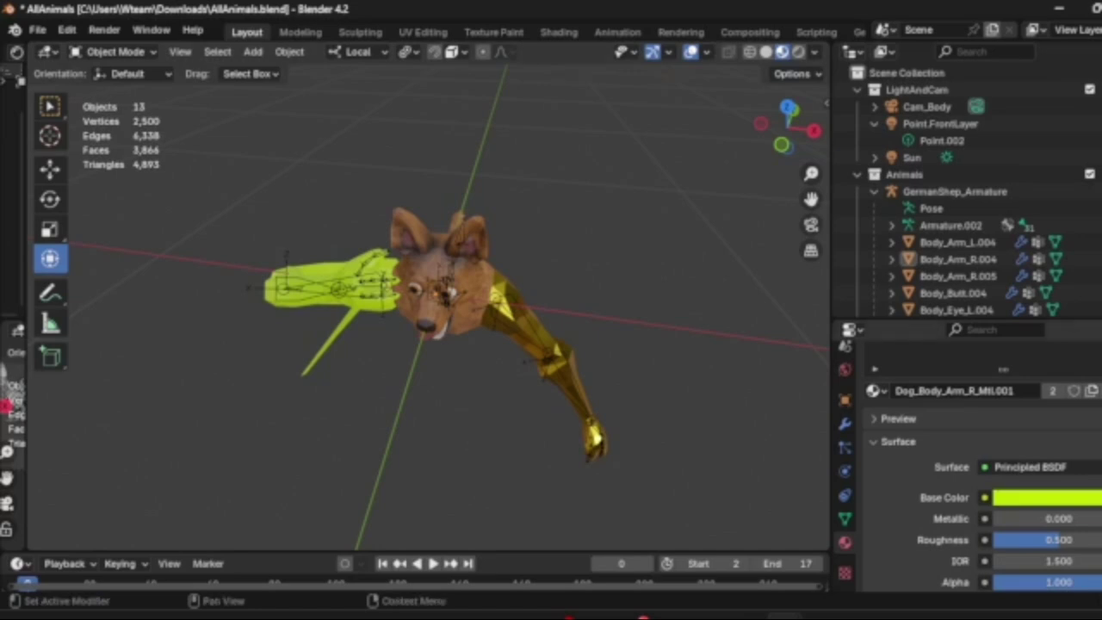
pyautogui.moveTo(430, 362); pyautogui.dragTo(447, 333, button='middle')
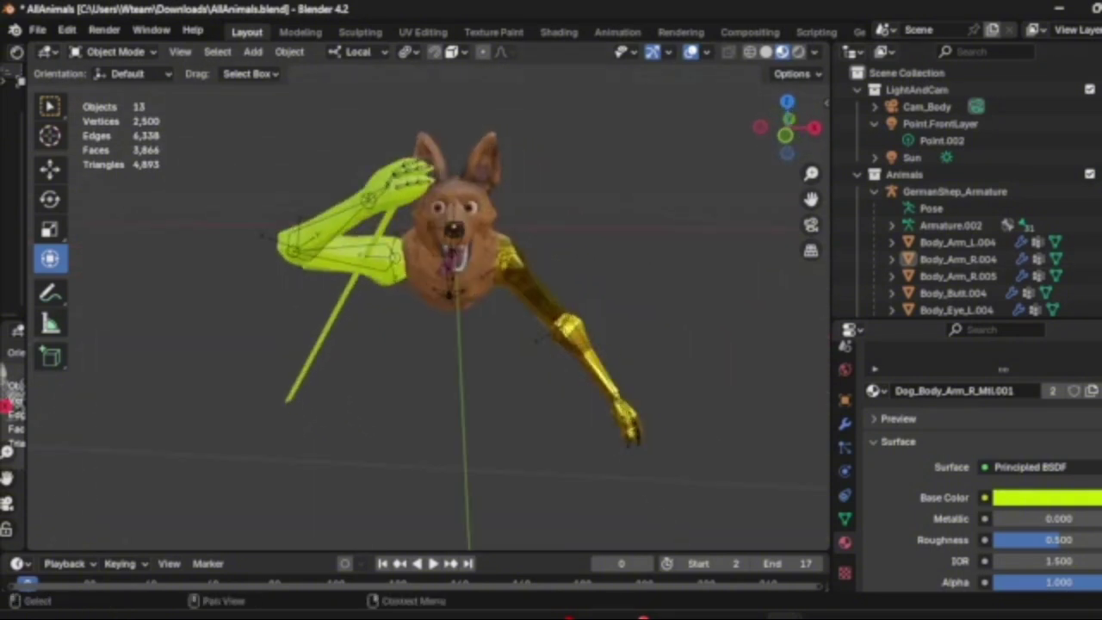